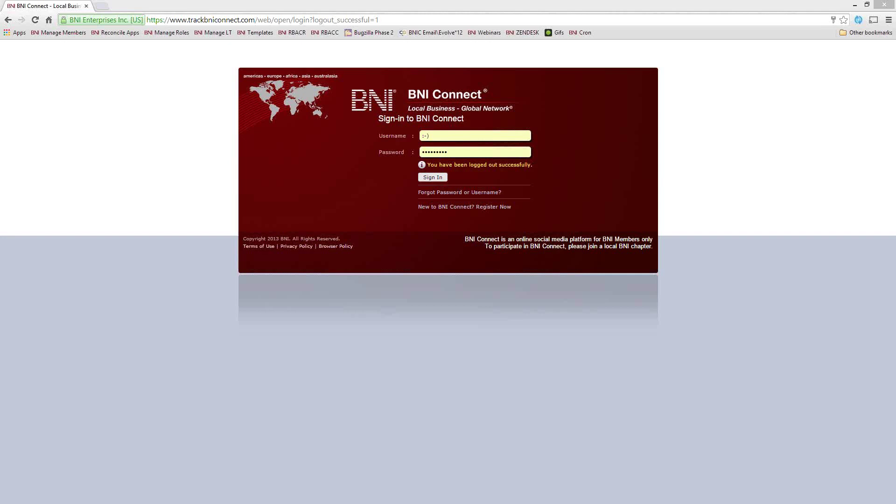
Step: Sign in with the other member account's username and password, and save the password in Chrome
left_click(394, 135)
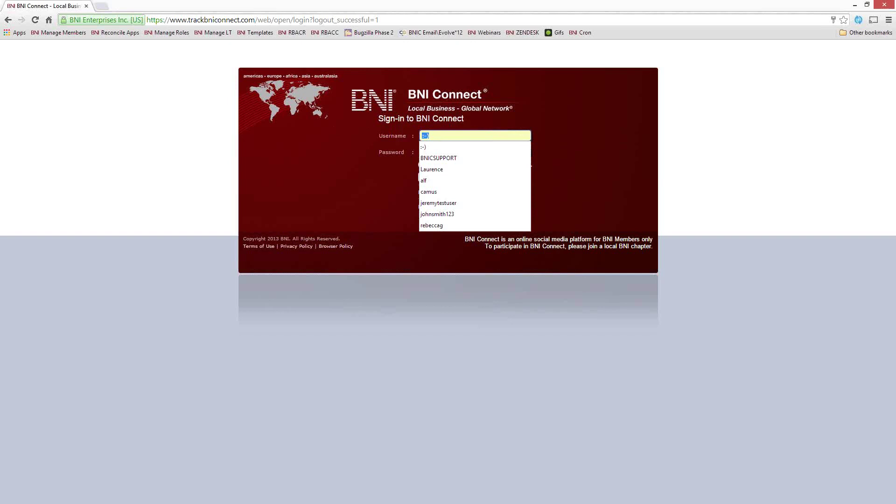
type("art")
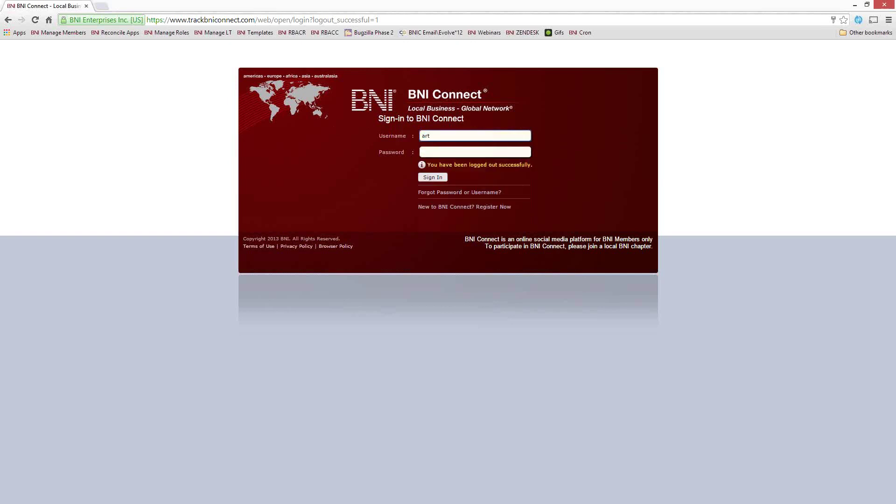
type("garfunkel")
left_click(475, 152)
type("•••••••••")
key("Return")
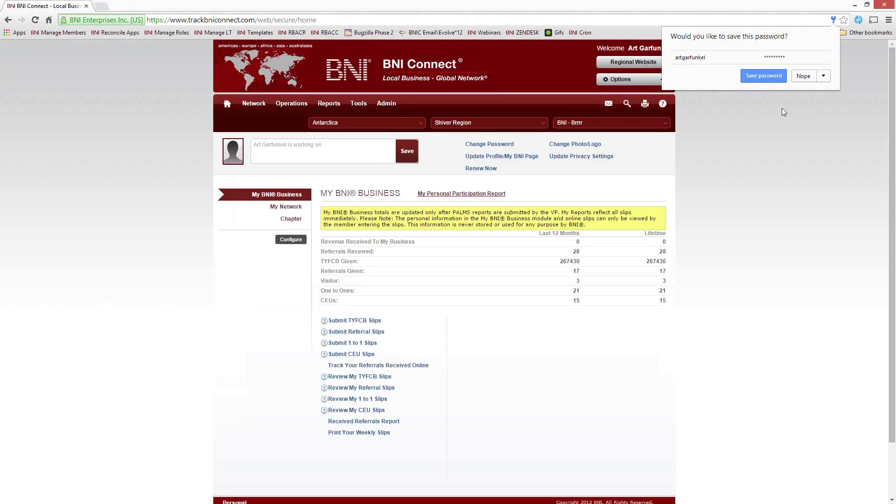
left_click(763, 77)
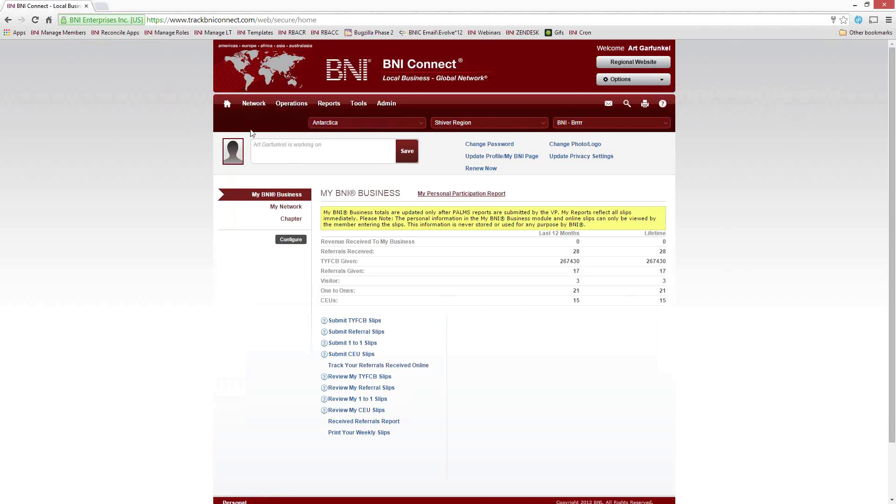
mouse_move(255, 107)
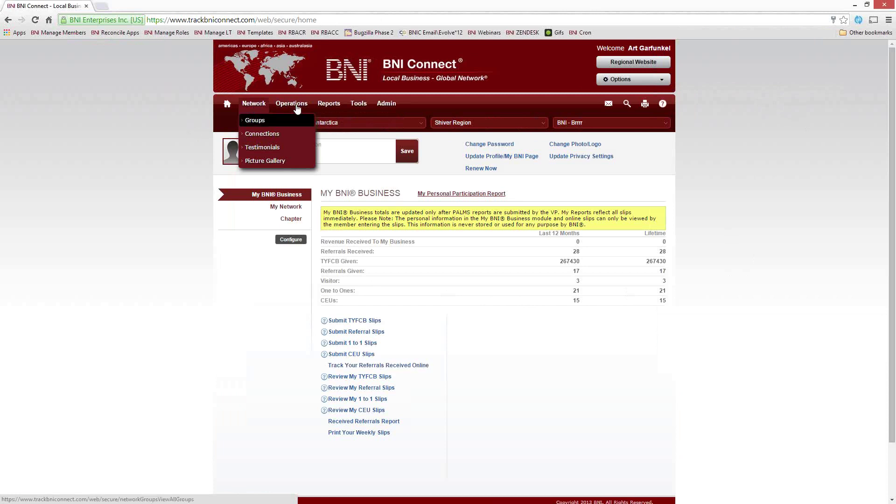
mouse_move(295, 106)
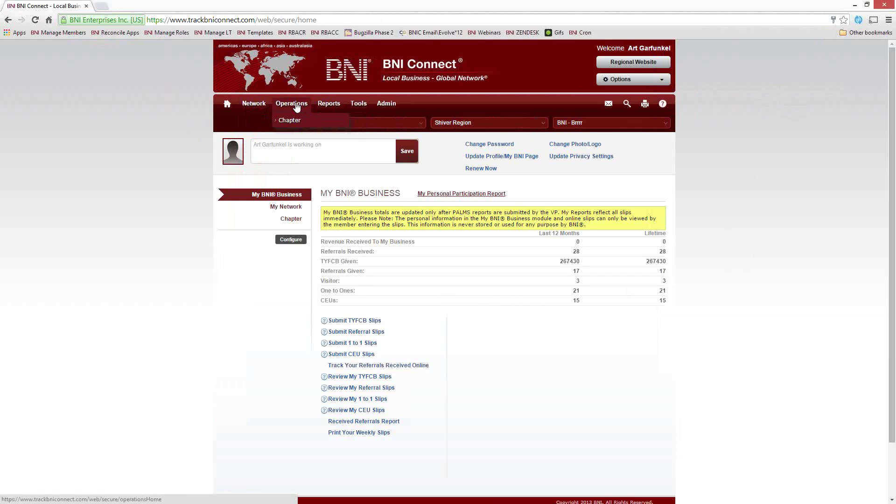
mouse_move(329, 105)
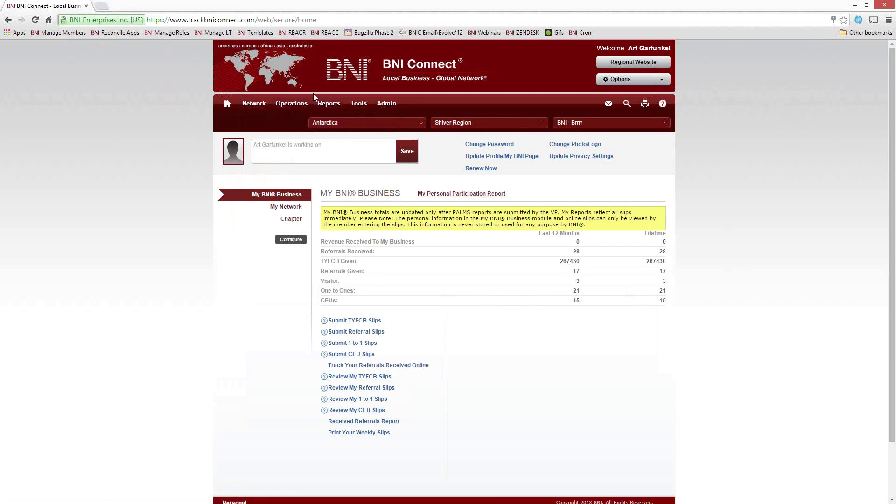
Step: Go to the chapter Operations page and show its Manage Memberships actions
left_click(290, 121)
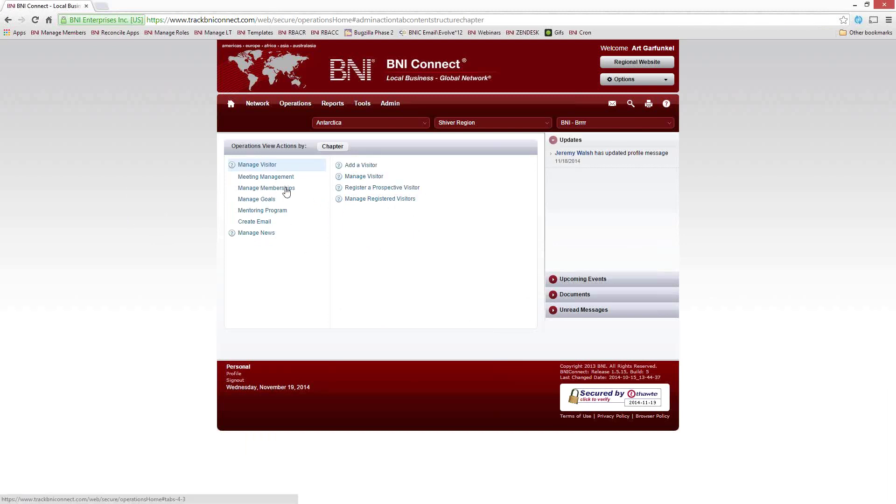
left_click(254, 189)
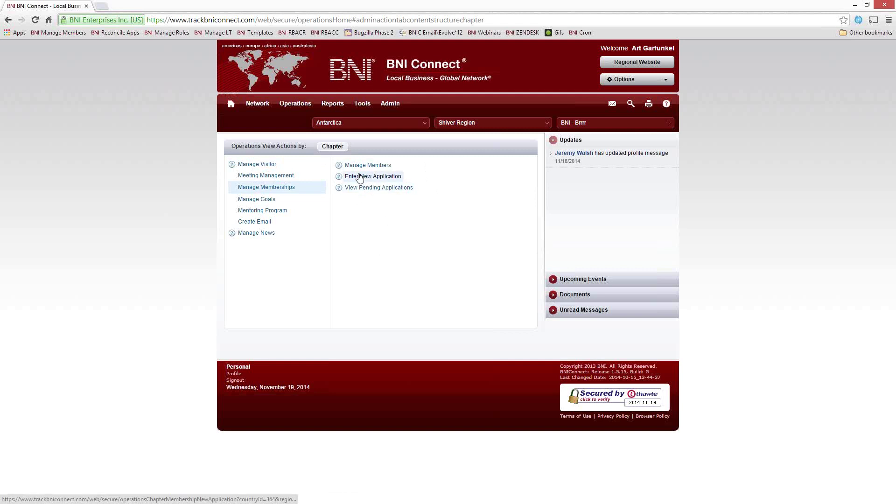
Step: Start a new membership application from Manage Memberships
left_click(376, 182)
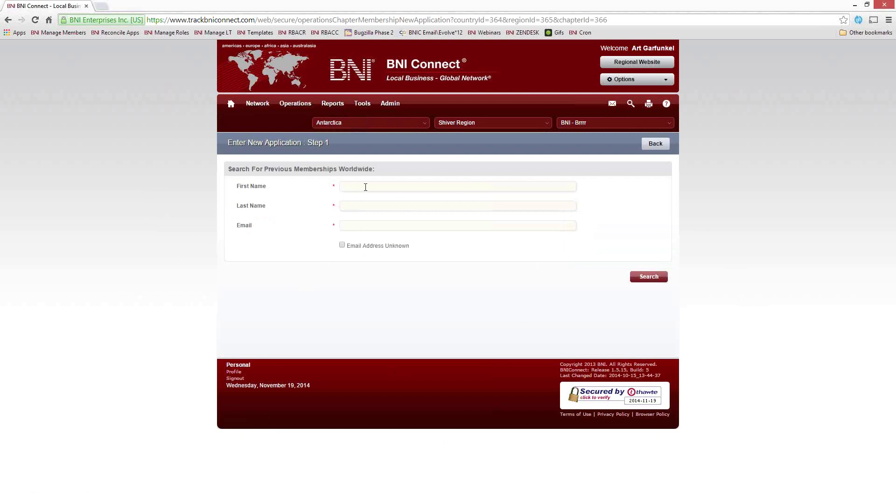
Step: Search previous memberships worldwide by the applicant's first and last name, with email marked unknown
type("jo")
type("smith")
left_click(342, 246)
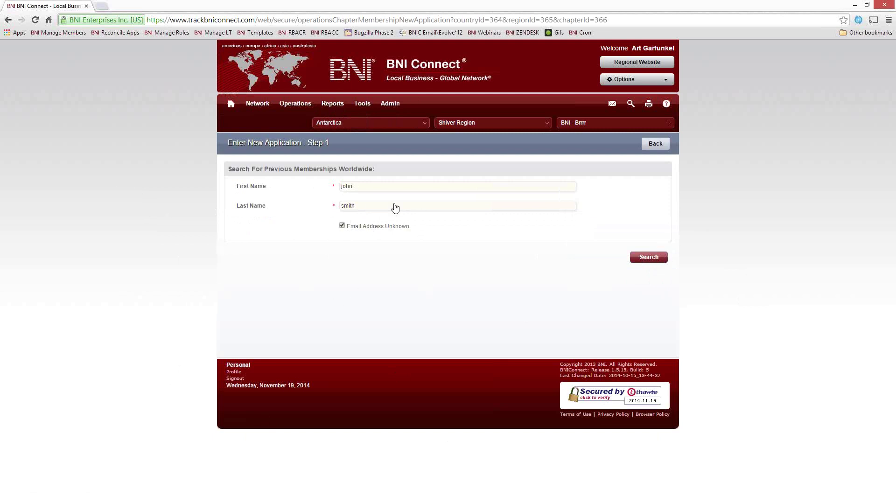
key("Return")
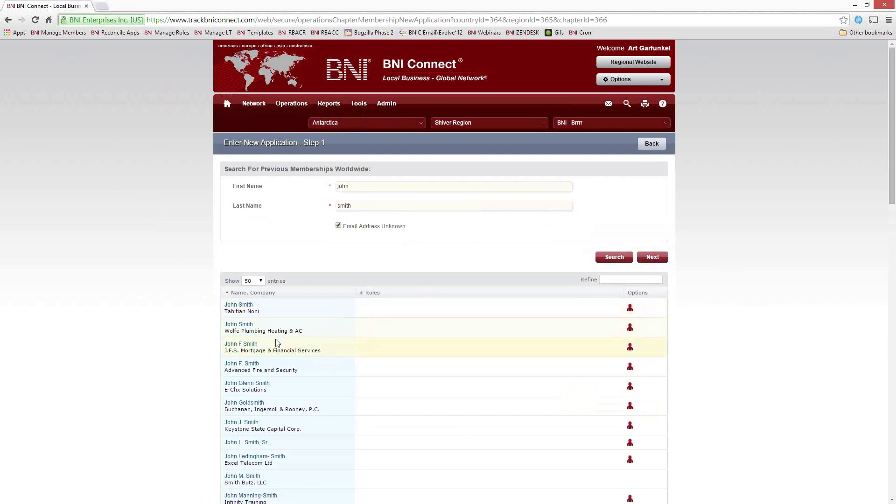
scroll(295, 346, "down", 2)
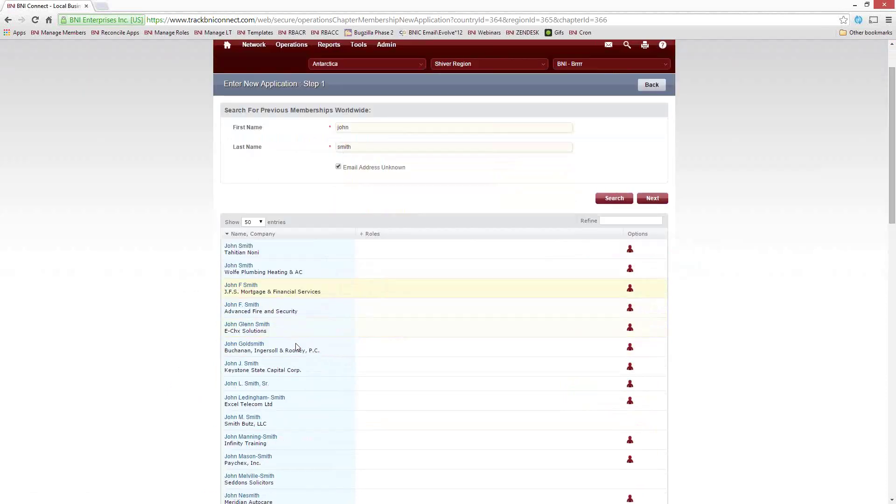
scroll(287, 341, "down", 1)
scroll(287, 342, "down", 4)
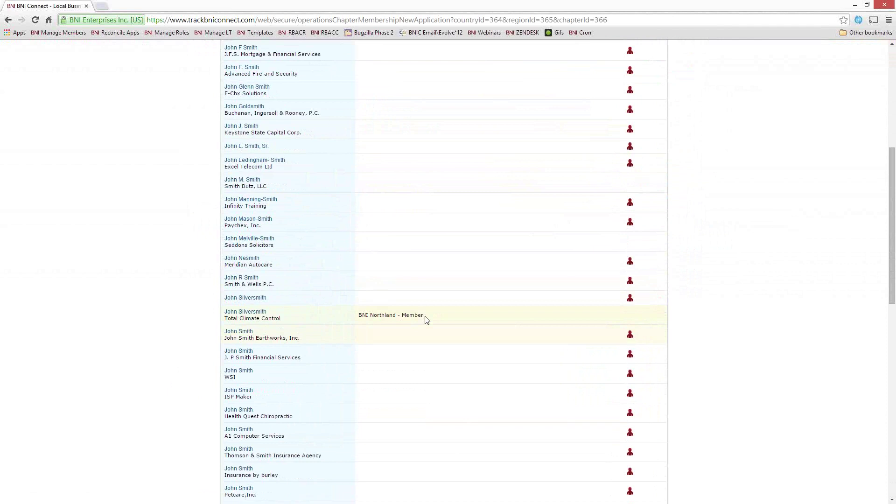
left_click_drag(424, 316, 370, 317)
scroll(322, 336, "down", 2)
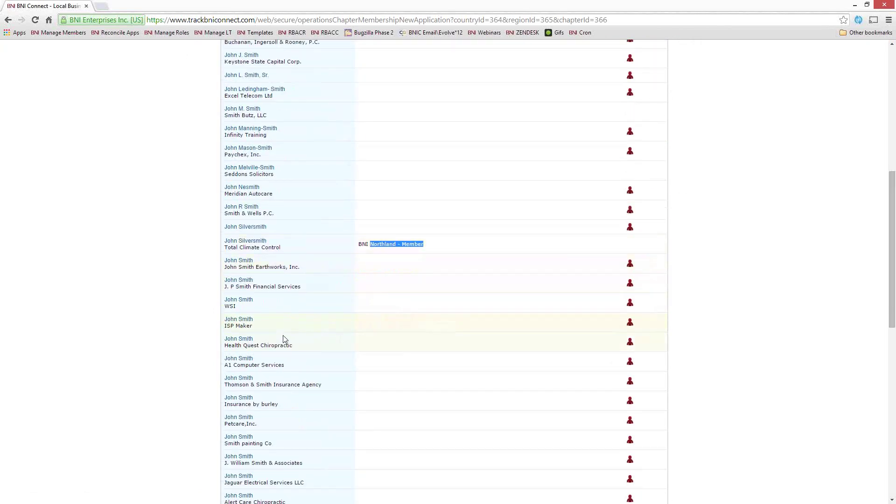
scroll(290, 346, "up", 5)
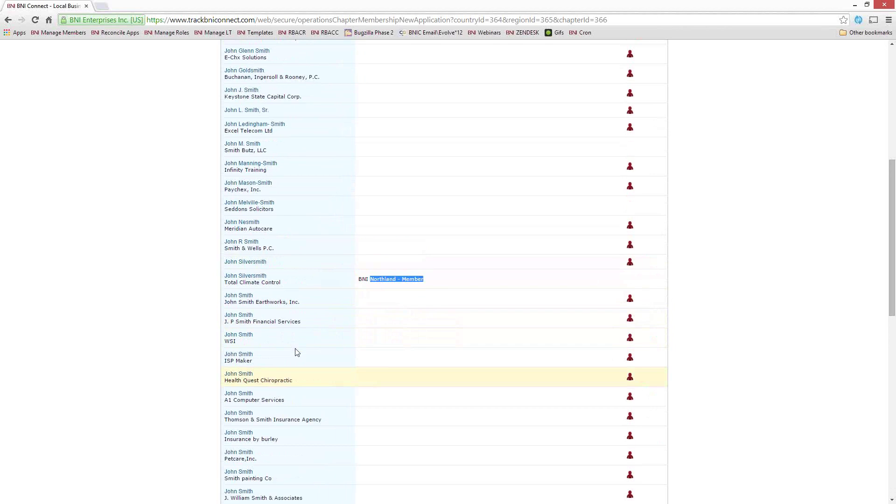
scroll(308, 350, "up", 2)
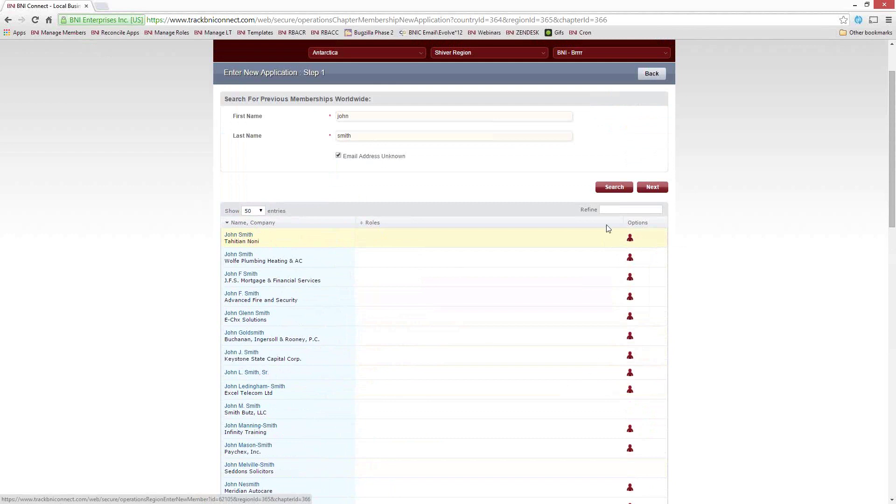
Step: Review the first result's Convert to Member form, then close it
left_click(630, 238)
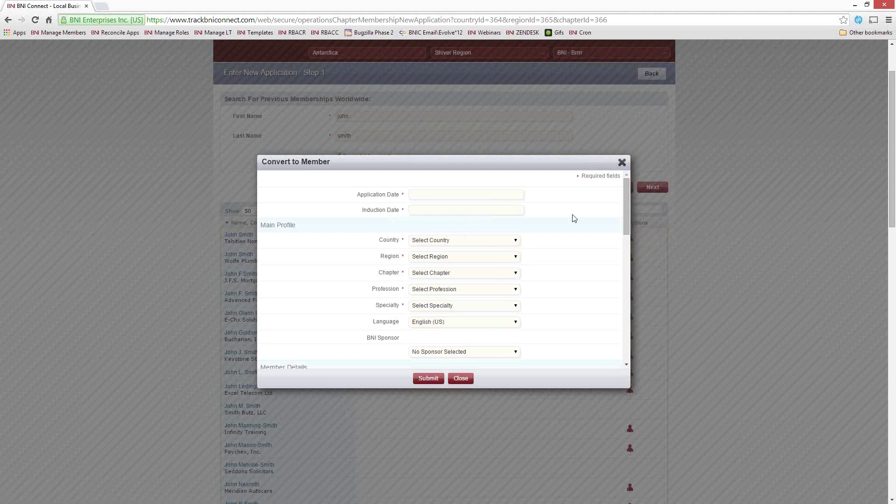
left_click_drag(627, 196, 625, 288)
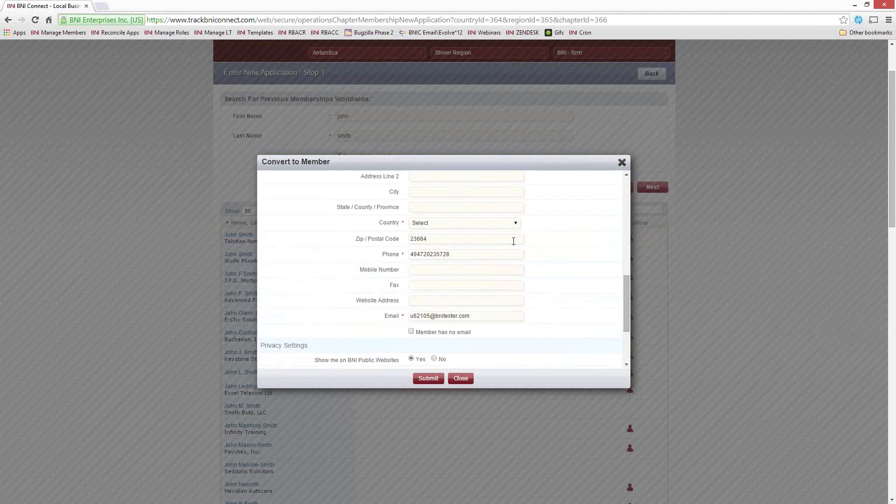
left_click(622, 163)
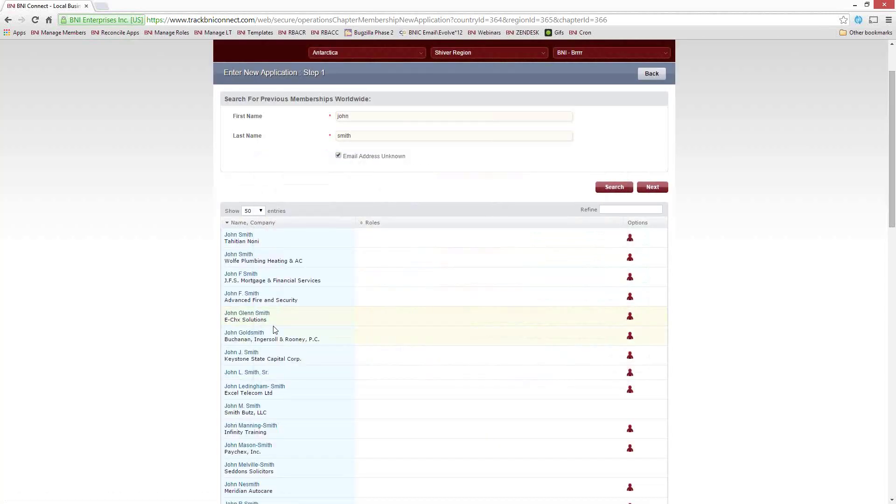
Step: Clear the first name from the Step 1 search form
scroll(283, 326, "up", 2)
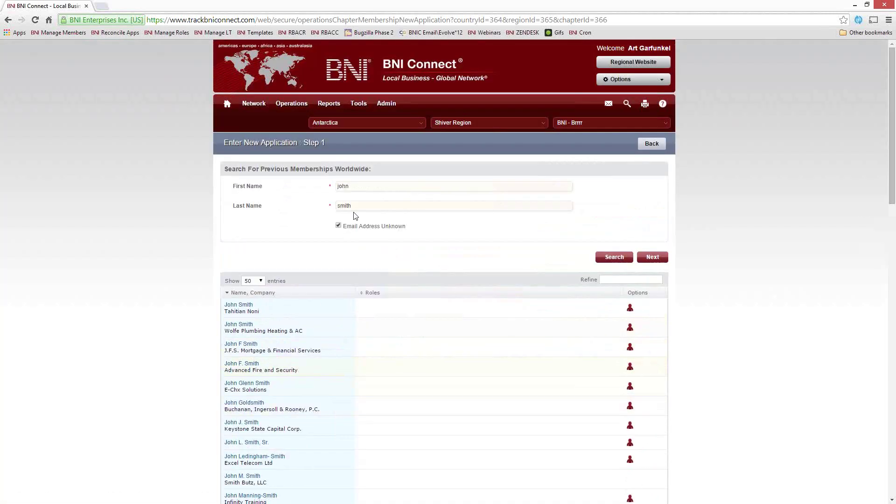
left_click_drag(358, 188, 282, 182)
key("BackSpace")
Step: Clear the last name, enter the visitor's name, and search visitors on Step 2
key("Tab")
key("BackSpace")
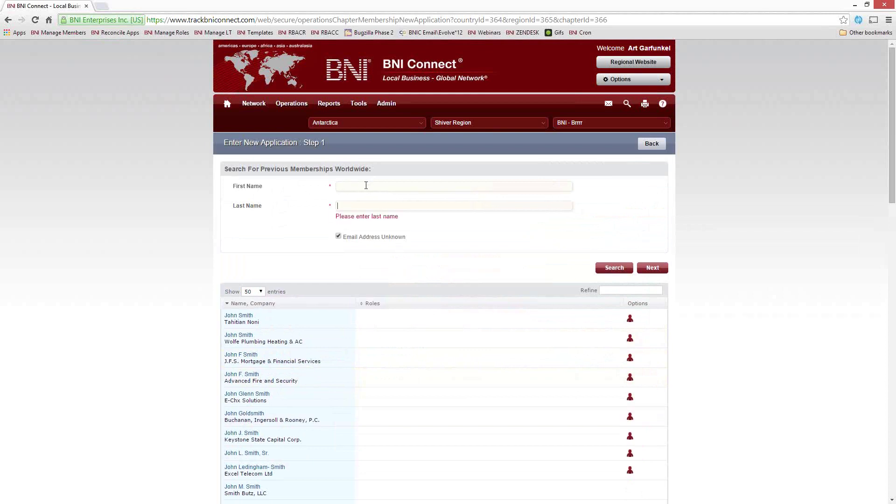
left_click(365, 185)
type("Flora")
type("Floris")
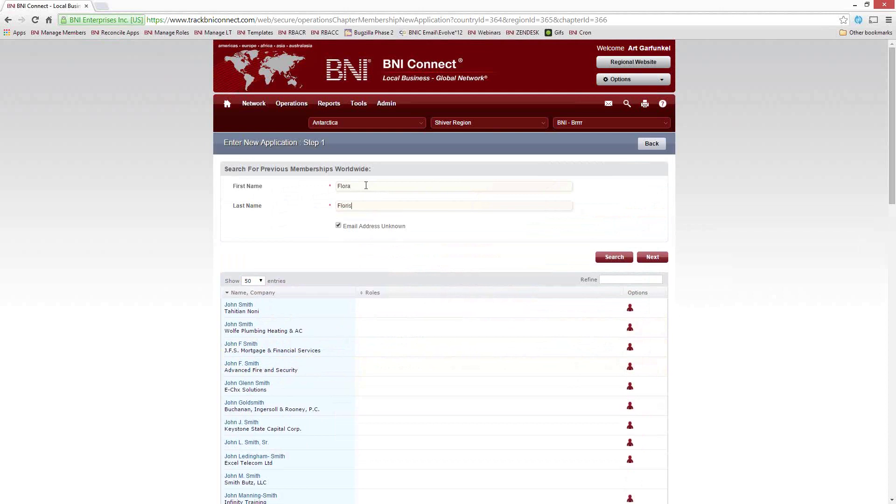
type("t")
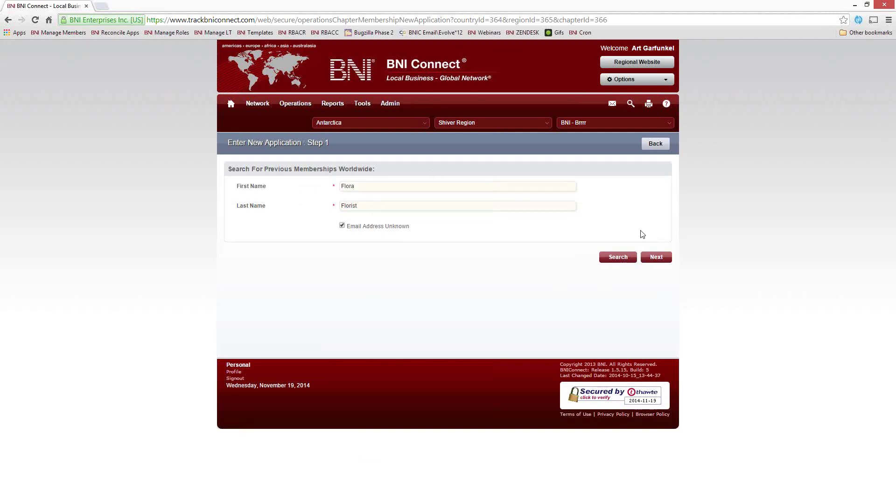
left_click(661, 260)
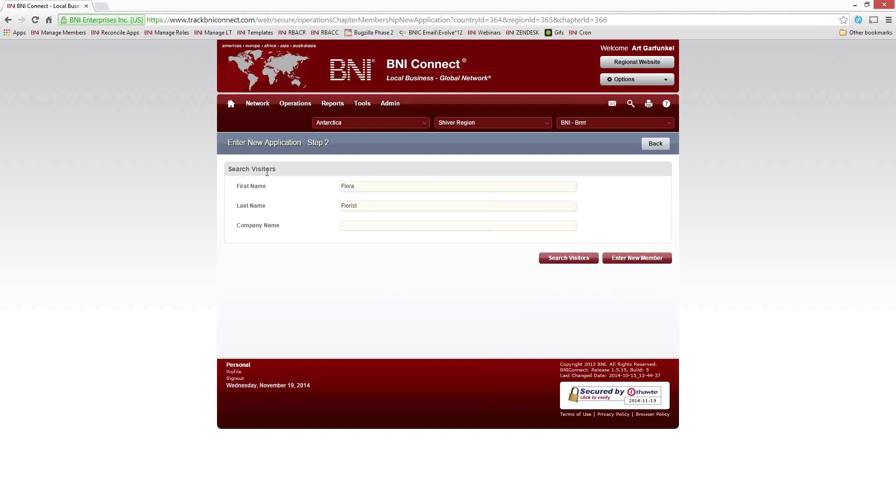
Step: Highlight the Search Visitors heading and the matching visitor's 06/11/2014 visit date
left_click_drag(287, 174, 227, 171)
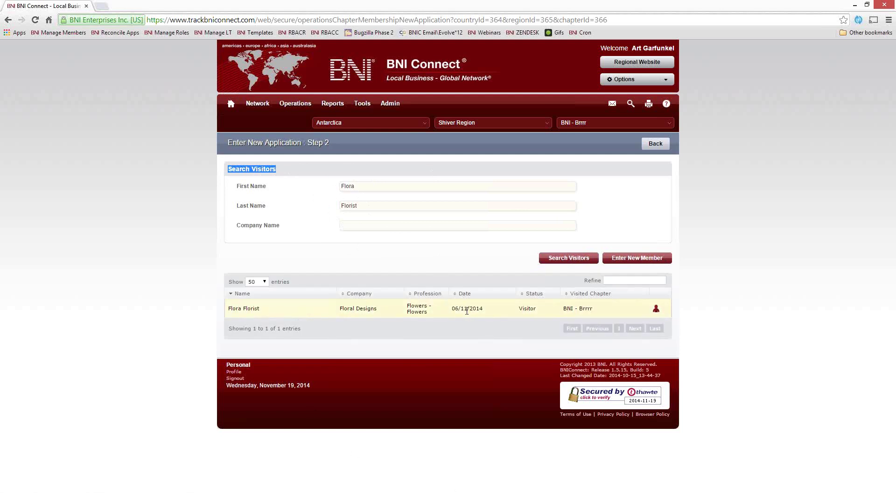
left_click_drag(452, 309, 485, 309)
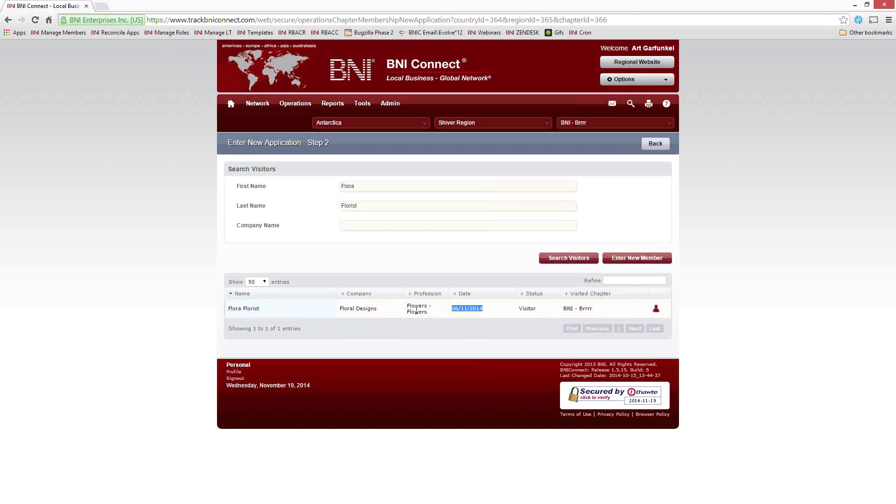
left_click_drag(425, 312, 386, 317)
left_click(656, 310)
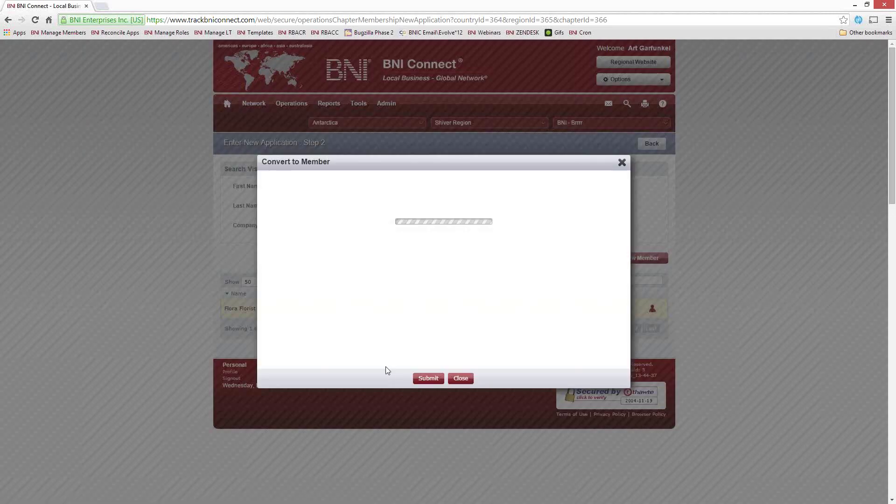
left_click_drag(628, 194, 615, 332)
scroll(499, 223, "up", 3)
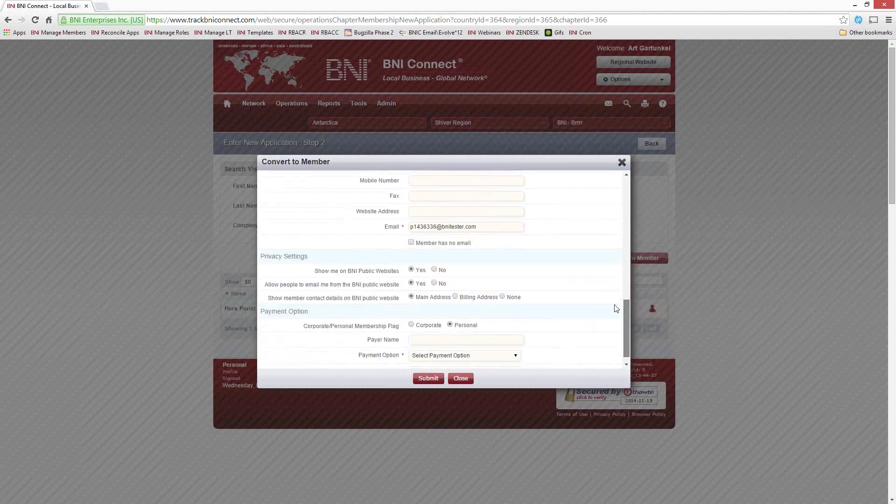
scroll(440, 233, "up", 4)
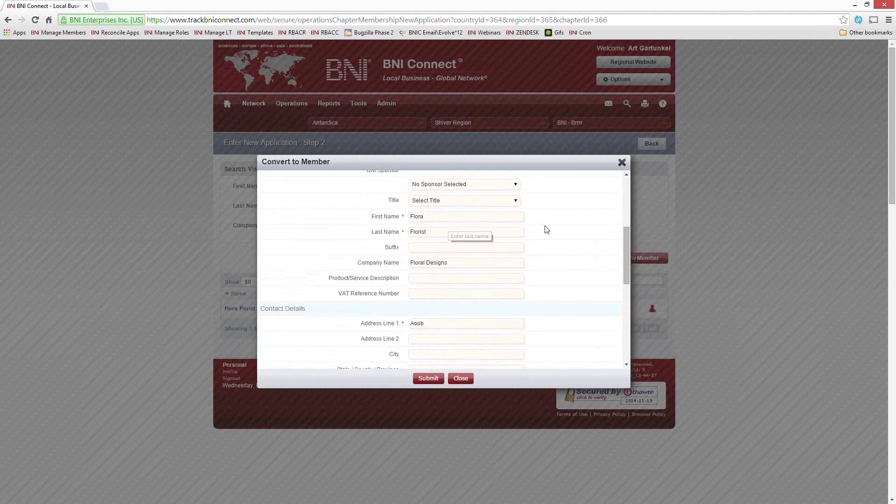
scroll(546, 228, "up", 4)
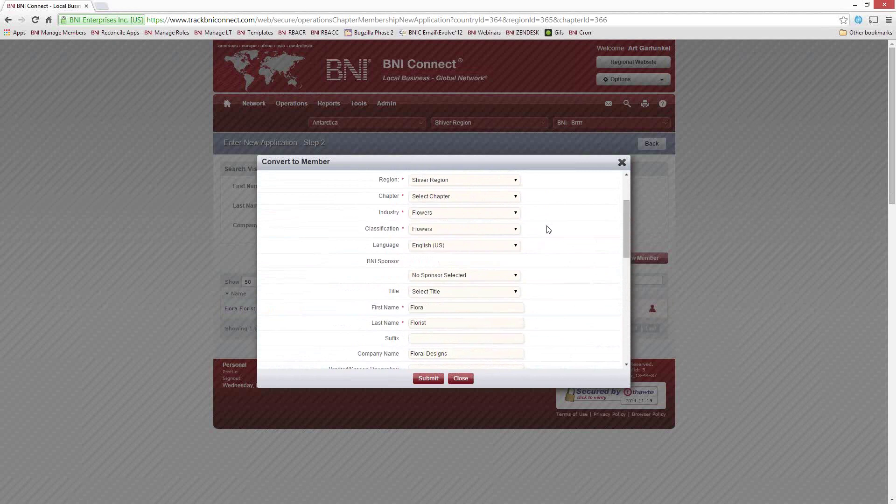
left_click(623, 163)
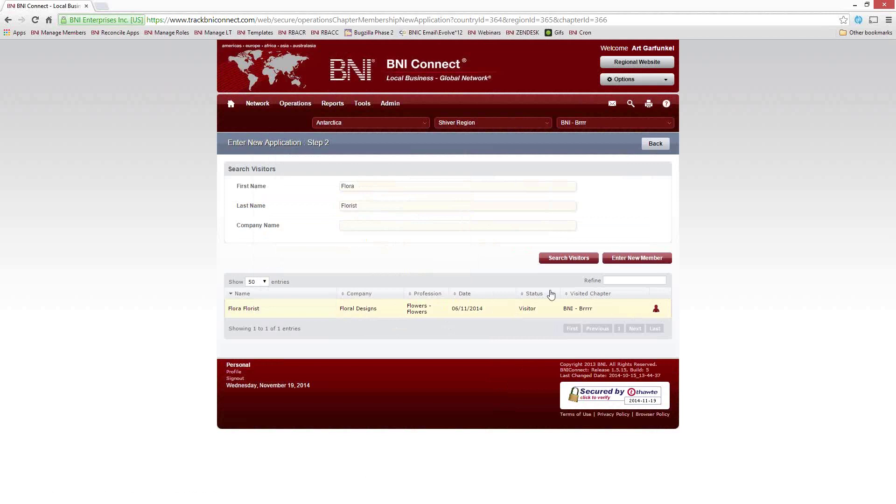
Step: Start a blank Enter New Member form with Application Date 11/07/2014
left_click(649, 265)
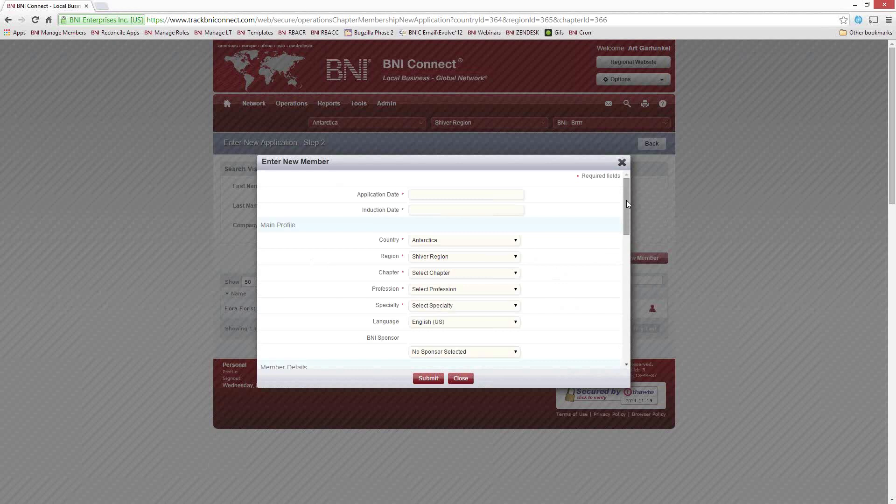
left_click(419, 197)
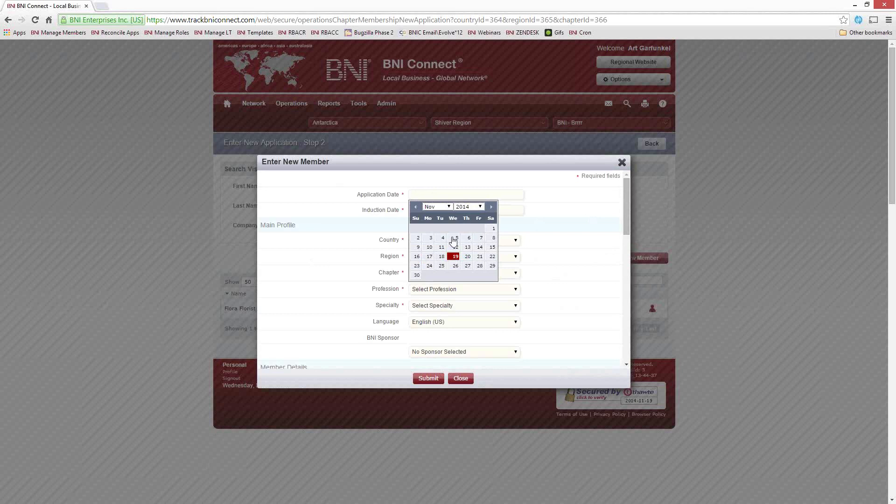
left_click(481, 238)
scroll(553, 247, "down", 3)
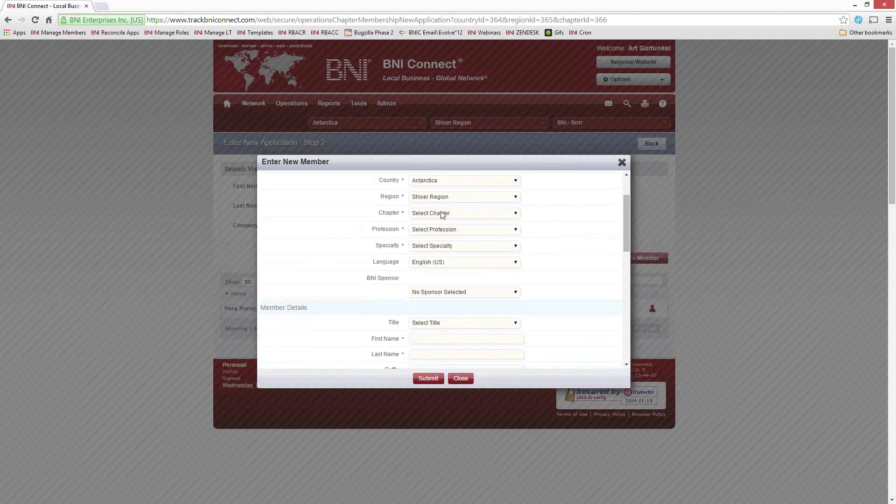
Step: Set Chapter to BNI - Brrrr, Profession to Insurance and Specialty to Property & Casualty Insurance
left_click(441, 213)
left_click(436, 228)
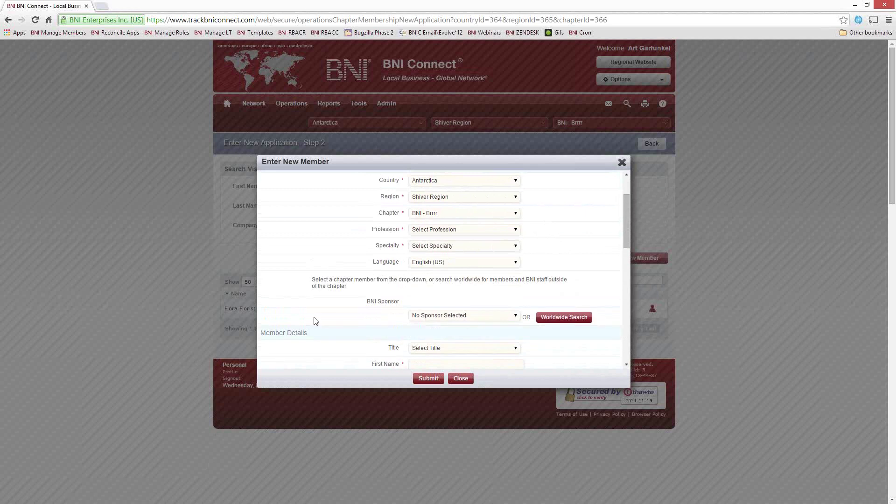
left_click(447, 230)
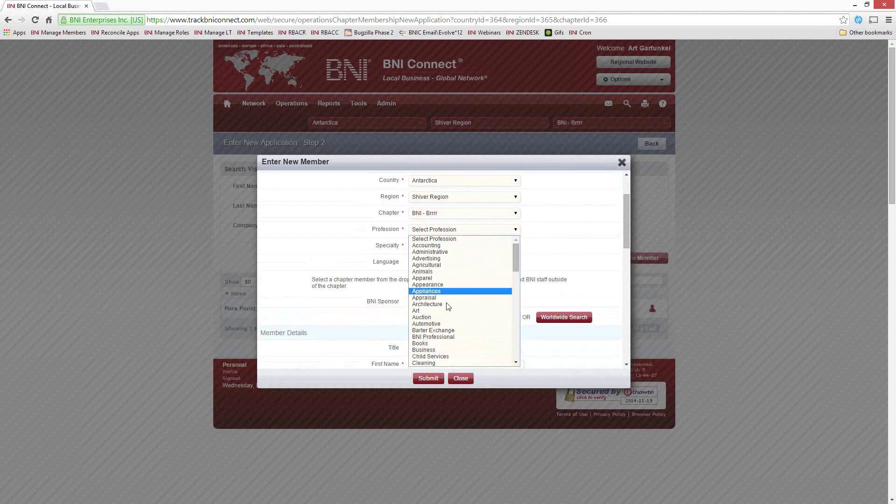
scroll(448, 308, "down", 5)
scroll(455, 326, "up", 5)
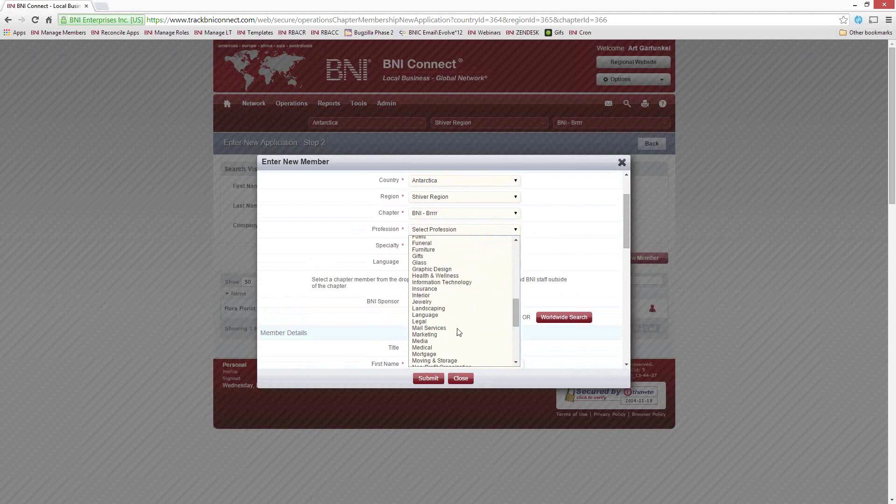
left_click(444, 289)
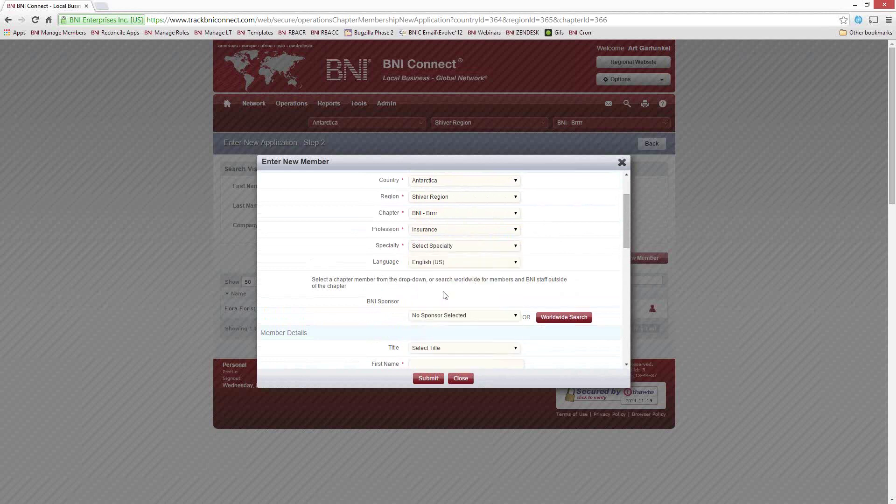
left_click(452, 248)
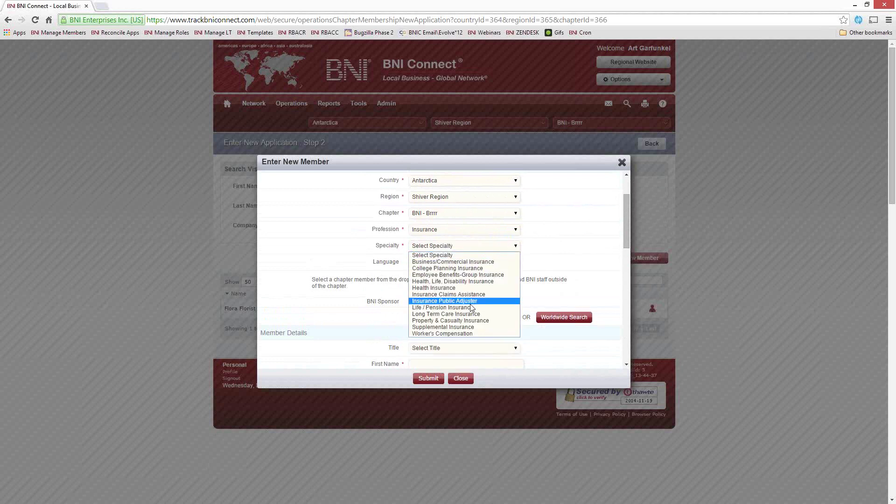
left_click(460, 321)
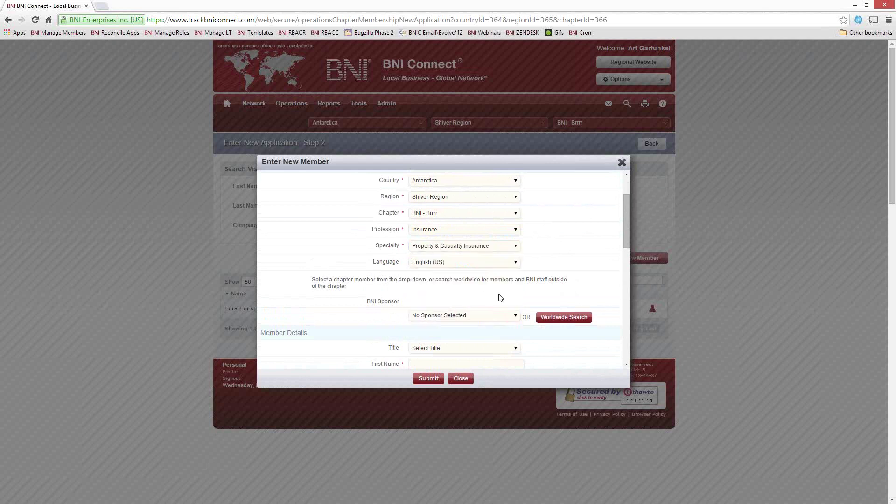
scroll(499, 293, "down", 2)
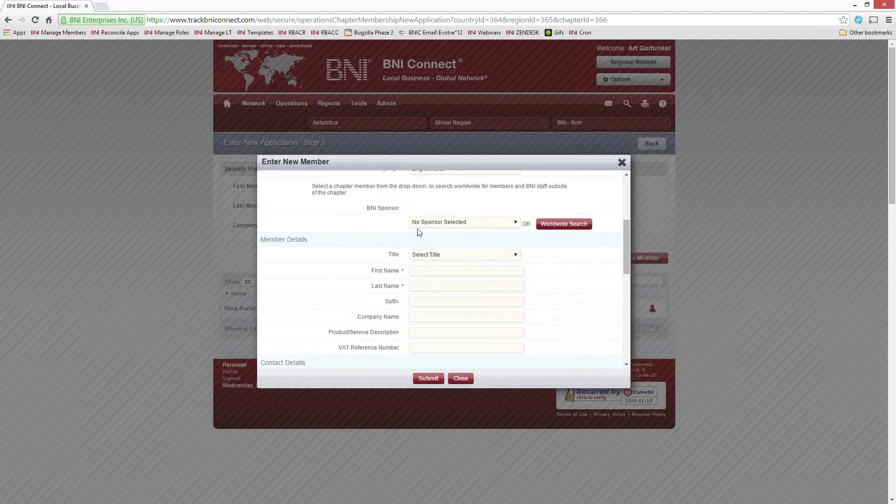
Step: Pick a chapter member as BNI Sponsor, then check the worldwide sponsor search and close it
left_click(444, 223)
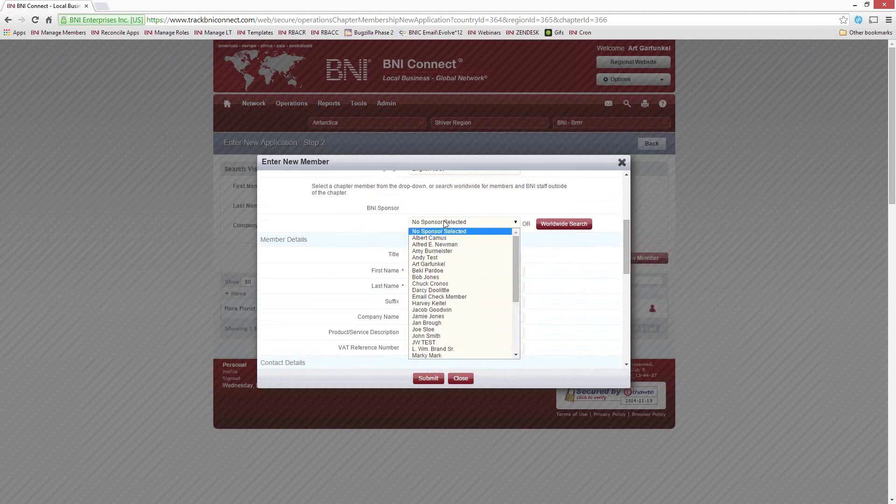
left_click_drag(514, 256, 517, 316)
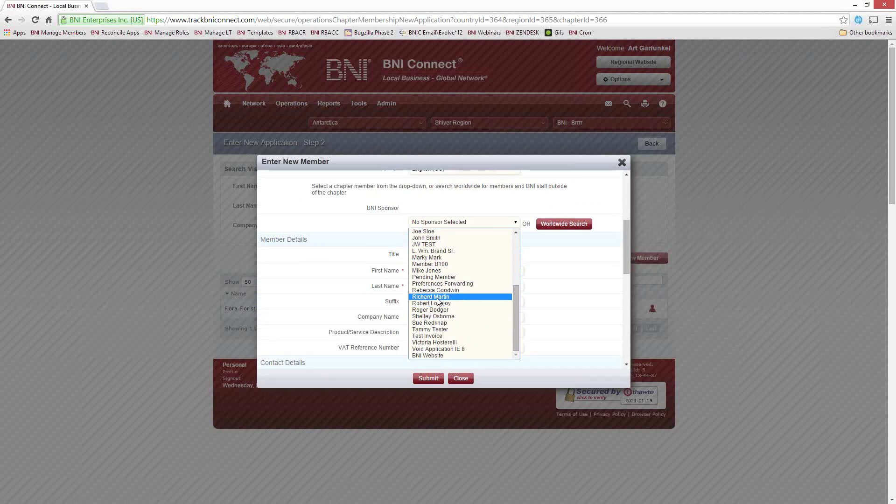
left_click(480, 297)
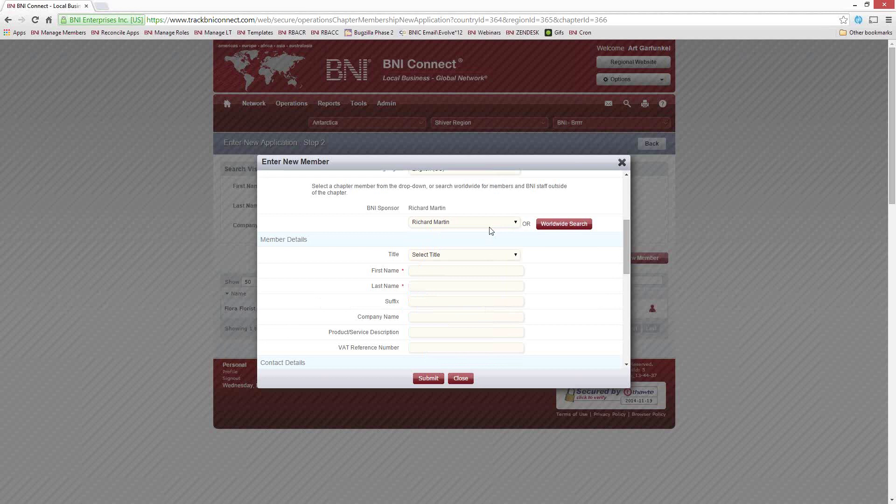
left_click(564, 224)
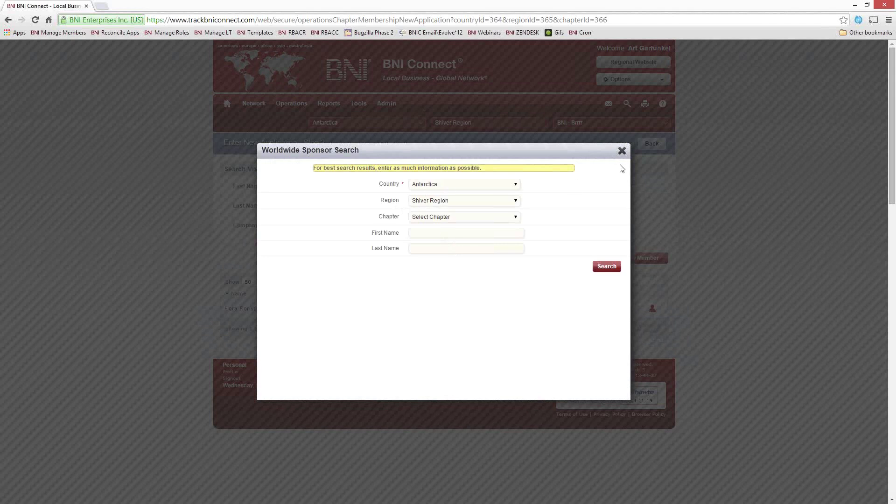
left_click(622, 150)
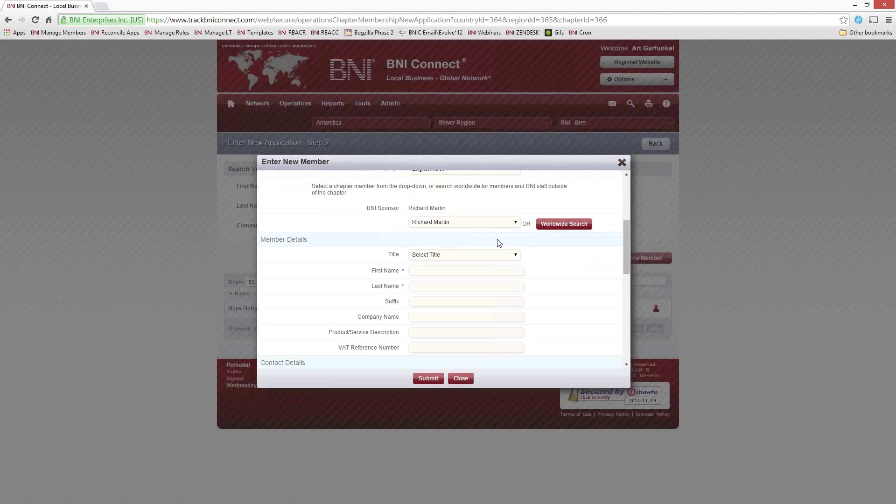
Step: Try BNI Website as sponsor, then settle on the chapter member as BNI Sponsor
left_click(516, 223)
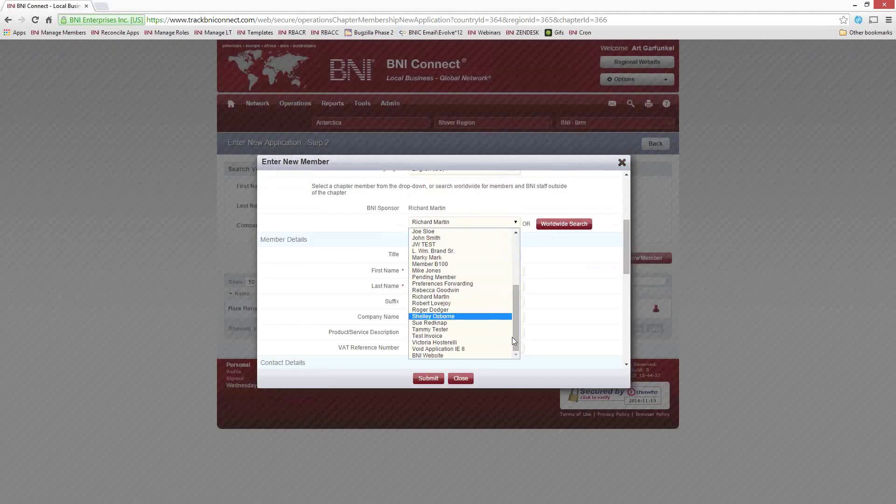
left_click(467, 357)
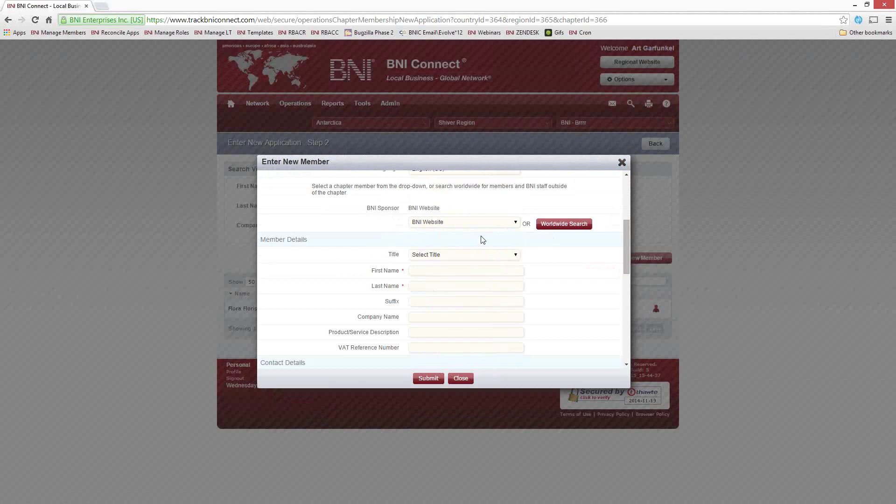
left_click(481, 222)
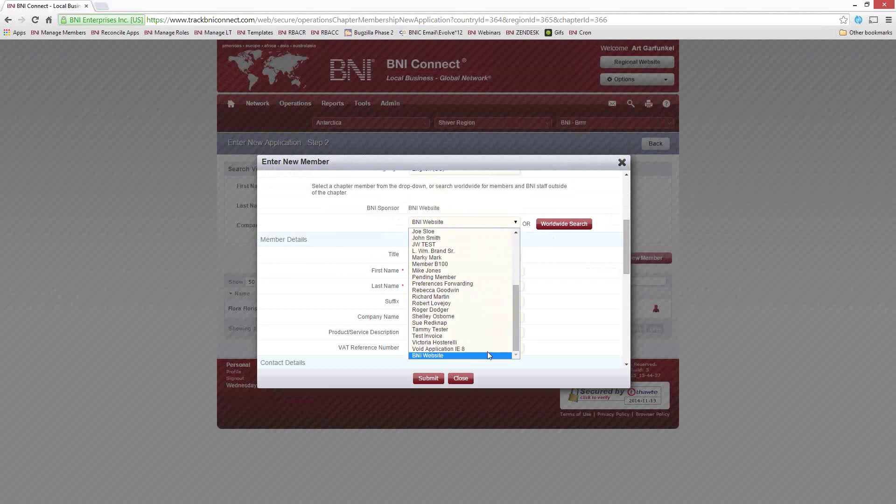
left_click_drag(517, 327, 517, 255)
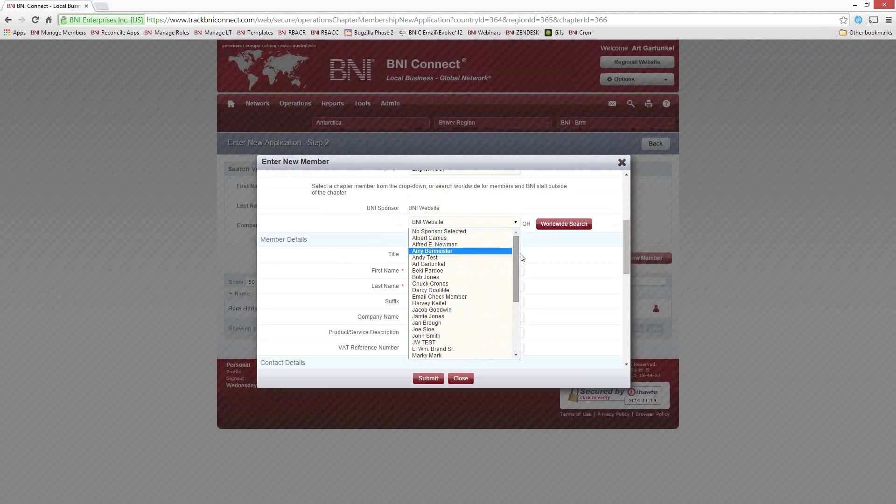
scroll(516, 259, "down", 5)
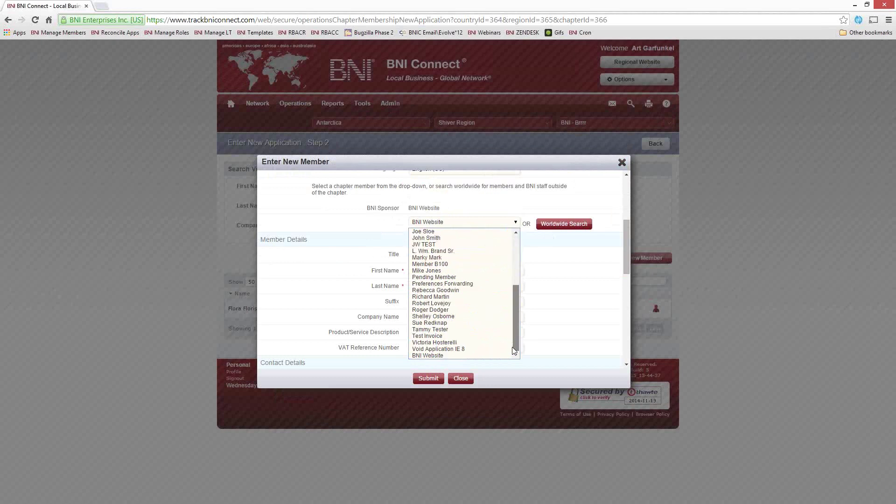
left_click(440, 299)
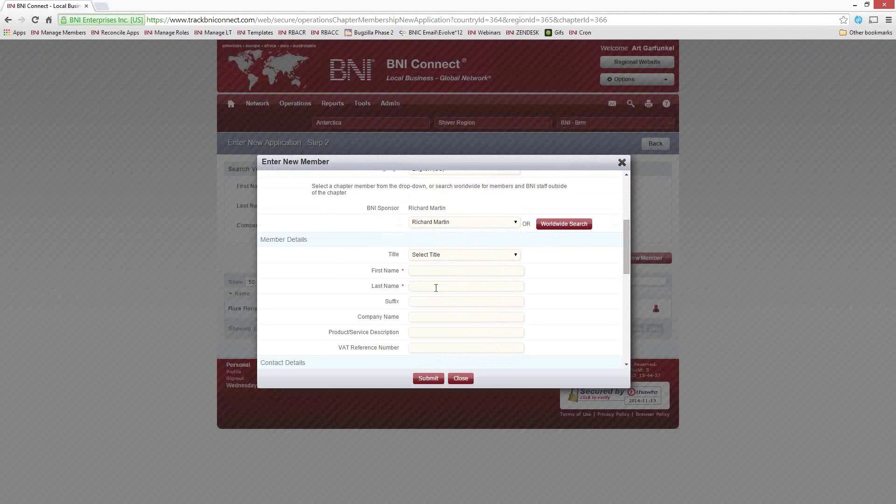
left_click(422, 273)
scroll(535, 254, "up", 2)
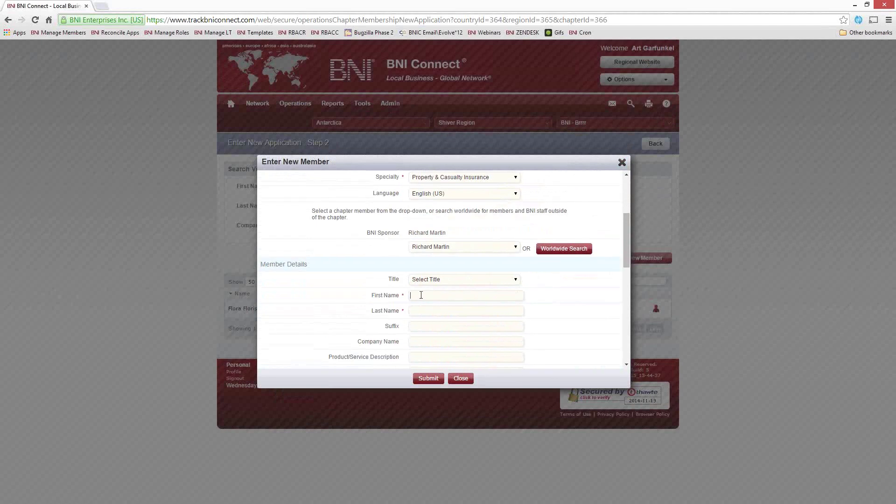
Step: Enter the applicant's first and last name and the company Nationwide Insurance
key("Tab")
key("Tab")
key("Tab")
type("Nationwide Insurance")
key("Tab")
scroll(364, 349, "down", 2)
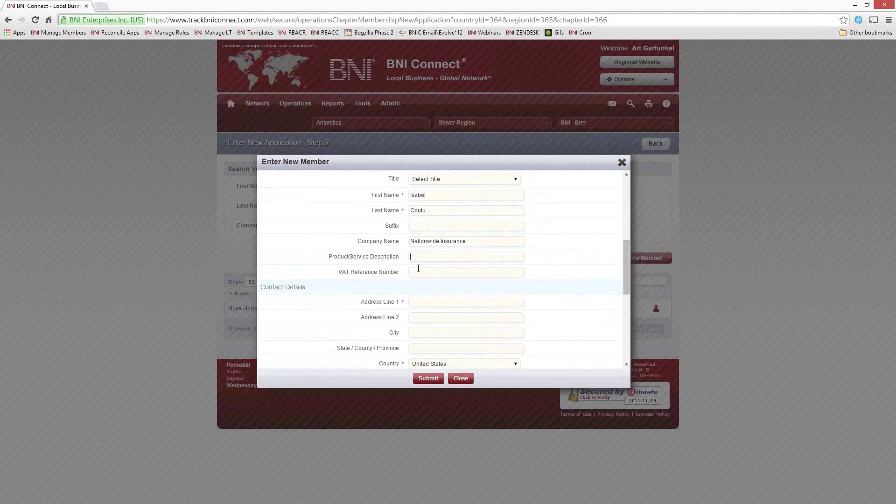
scroll(418, 268, "up", 2)
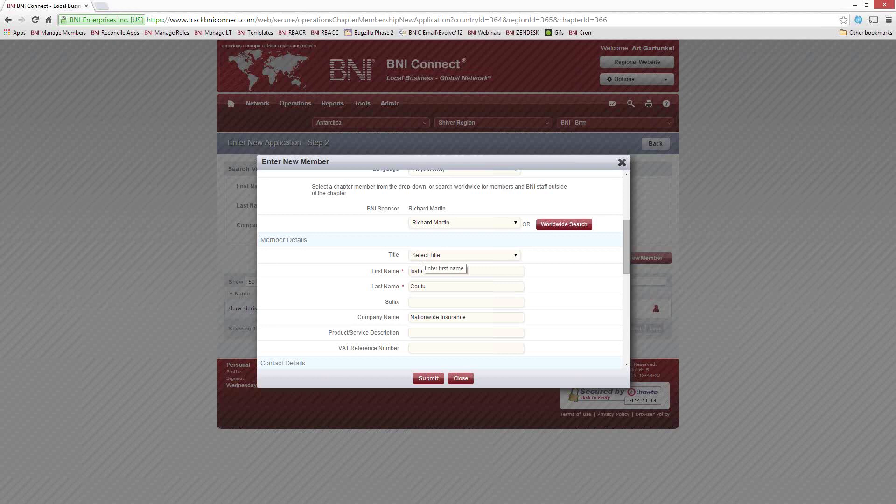
scroll(422, 269, "up", 3)
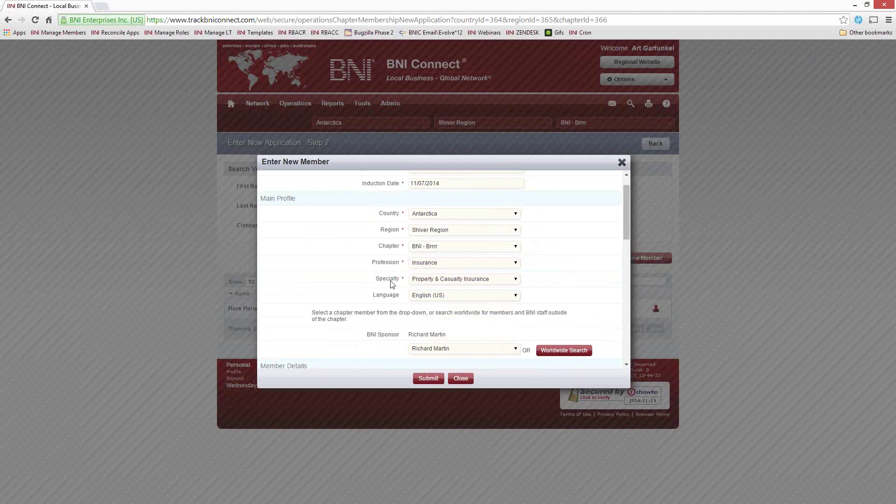
scroll(392, 285, "down", 1)
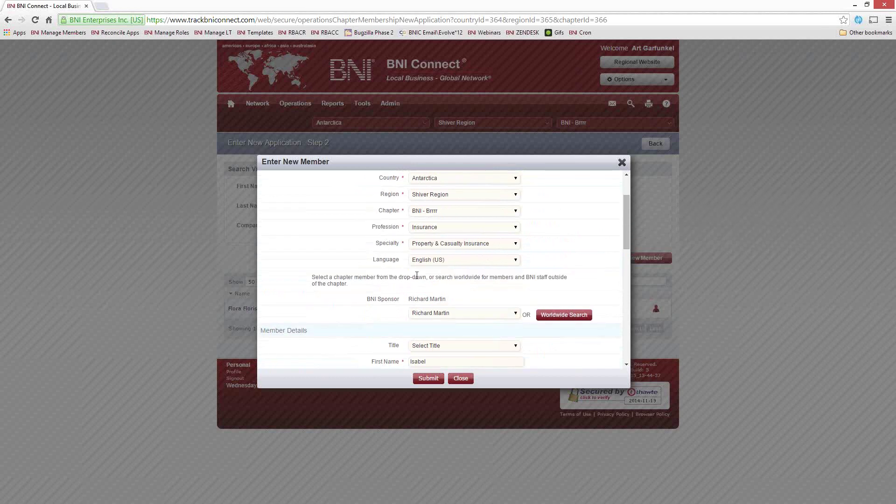
scroll(455, 300, "down", 5)
left_click(417, 256)
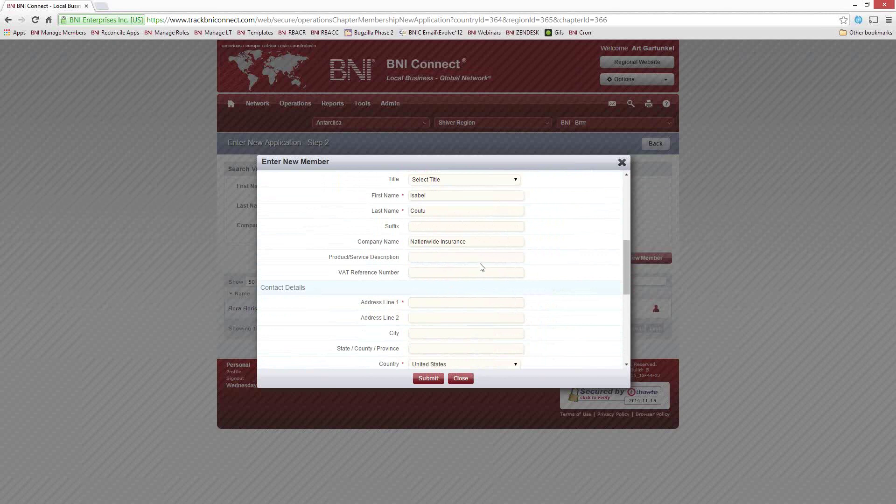
Step: Enter Homeowner insurance as the product description, then fill in both address lines and the city
type("Homeowner insurance")
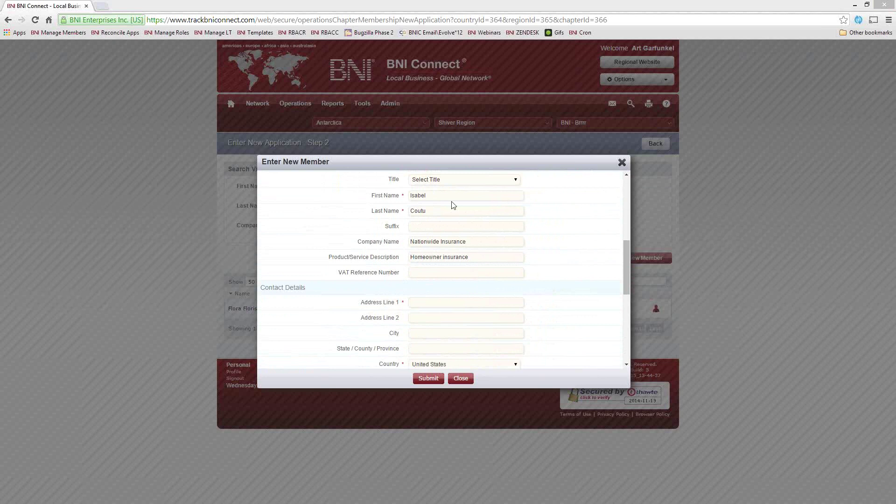
left_click(424, 302)
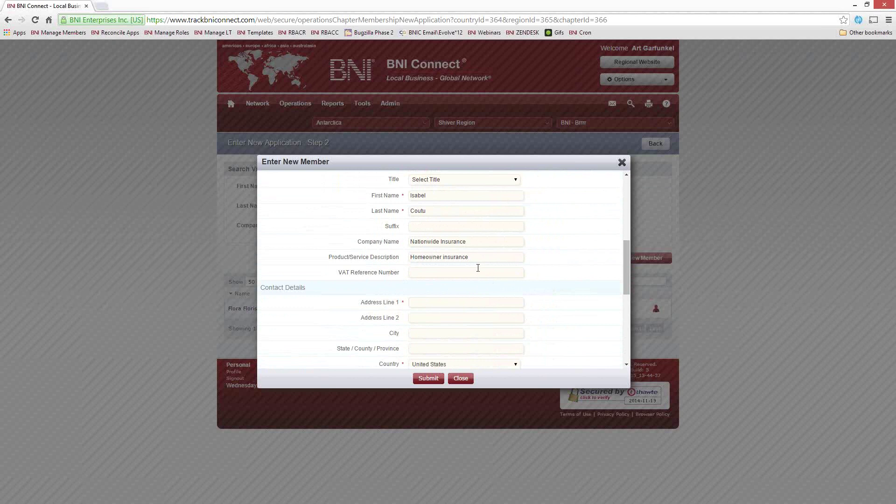
type("1 Here Stree")
type("Suite 2")
type("Hereville")
key("Tab")
left_click(465, 349)
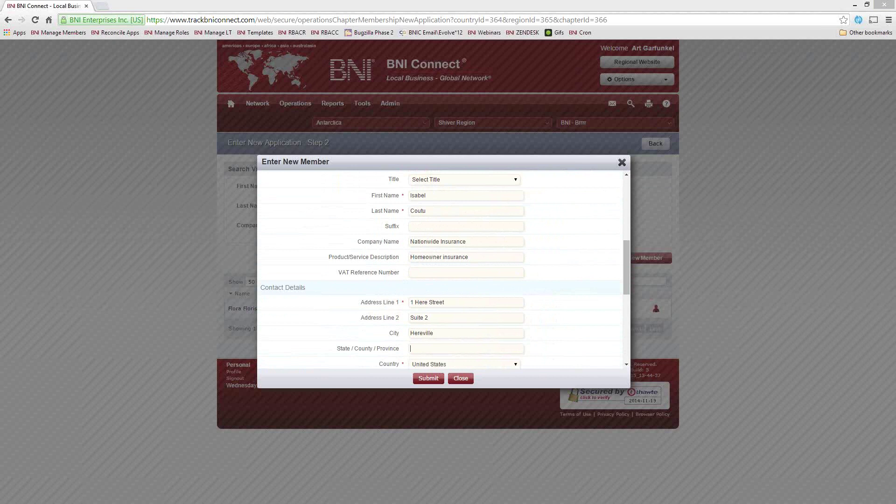
left_click(444, 333)
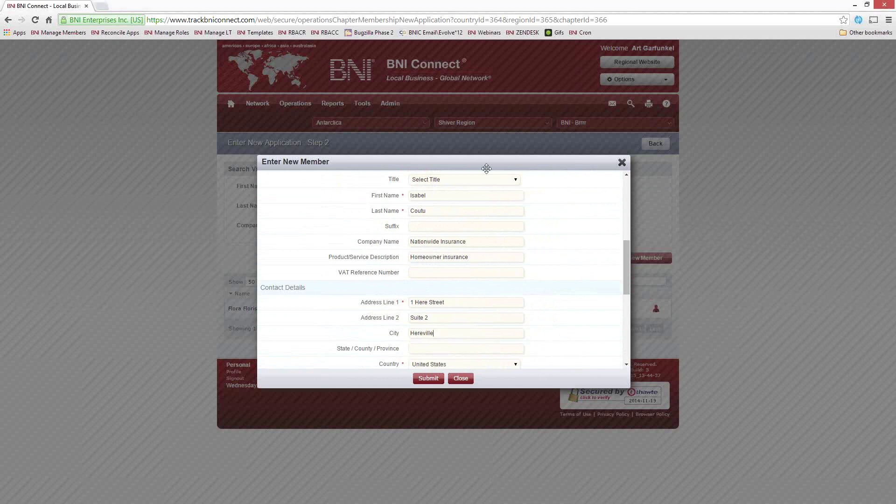
scroll(555, 319, "down", 2)
left_click(437, 254)
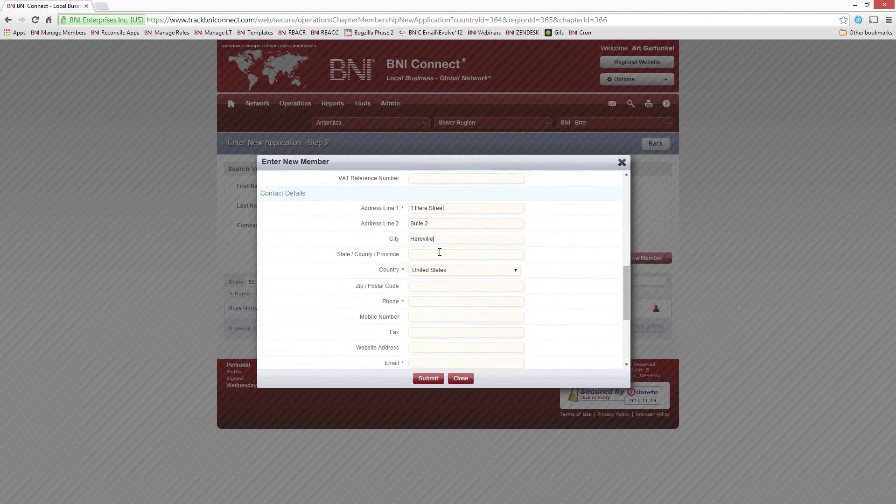
Step: Enter the applicant's state, phone number and mobile number
type("RI")
type("401-555-")
type("6666")
type("401")
type(".888-9999")
scroll(435, 348, "down", 2)
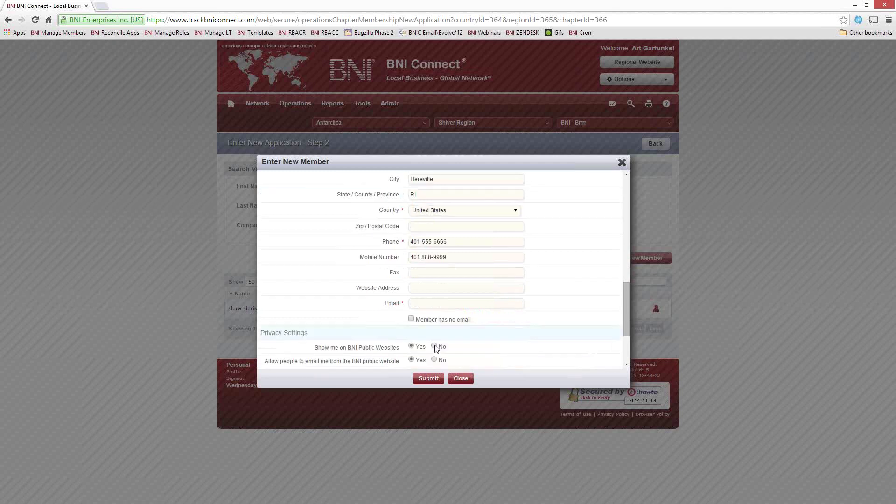
scroll(435, 347, "down", 1)
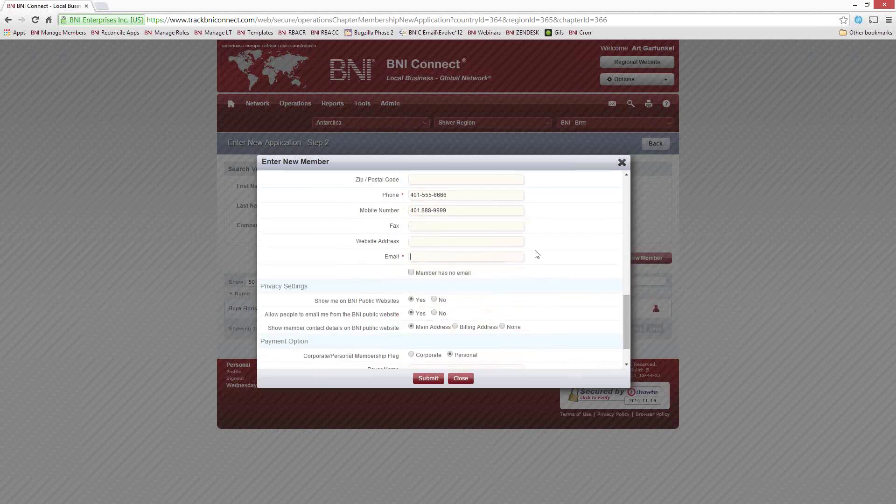
Step: Fill in the applicant's e-mail address, correcting the mistyped first attempt
type("john")
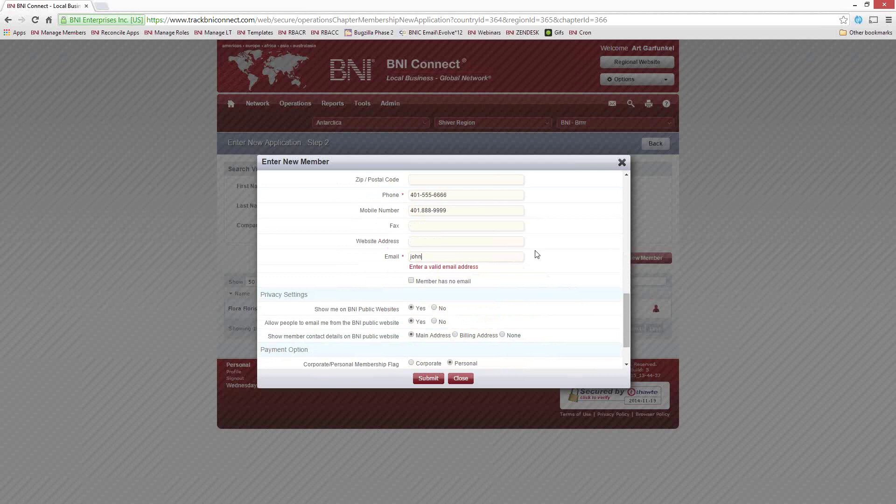
key("BackSpace")
key("BackSpace")
key("BackSpace")
key("BackSpace")
type("isabelle@sadhfjsdkfhdsk.com")
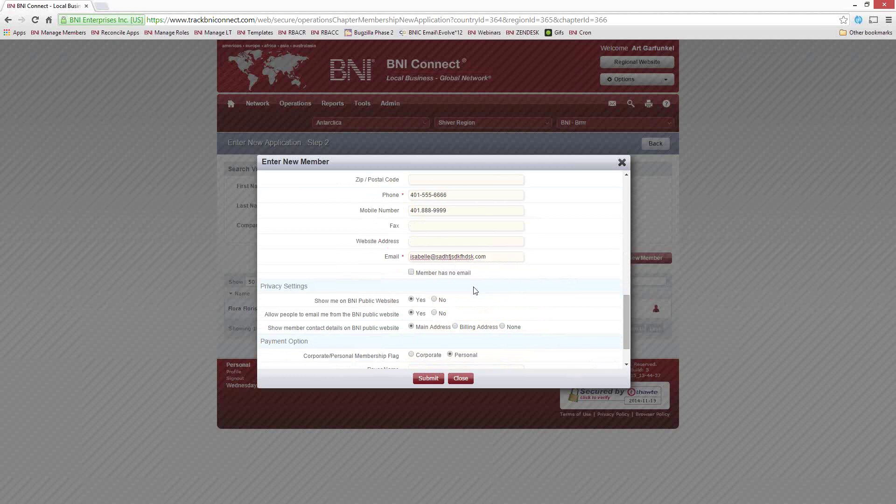
scroll(526, 286, "down", 1)
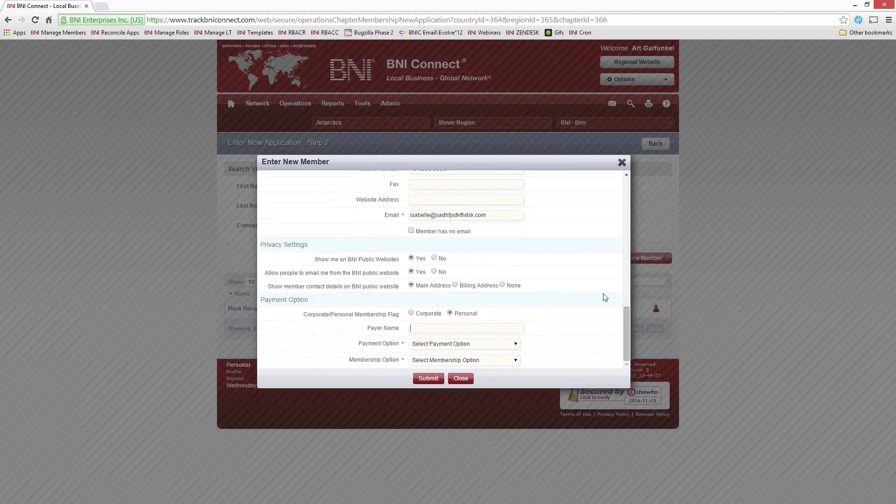
Step: Choose Cash as the payment option and Two Year Membership as the membership option
left_click(446, 346)
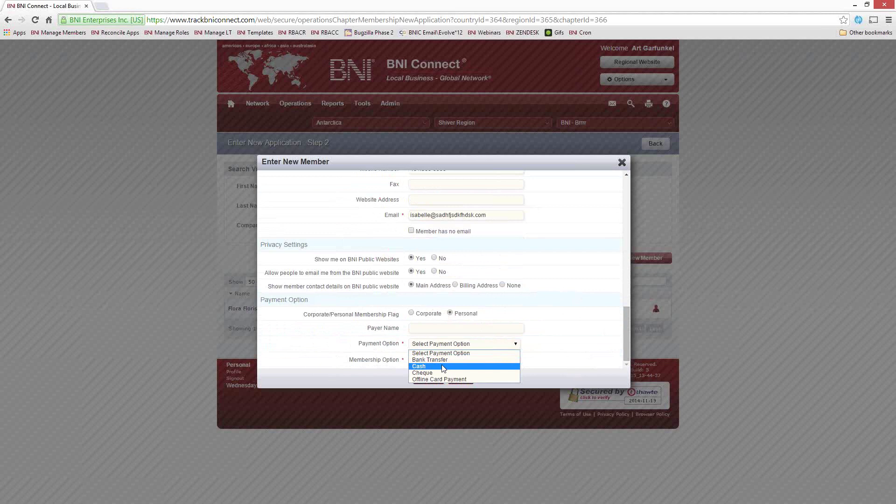
left_click(443, 367)
left_click(444, 360)
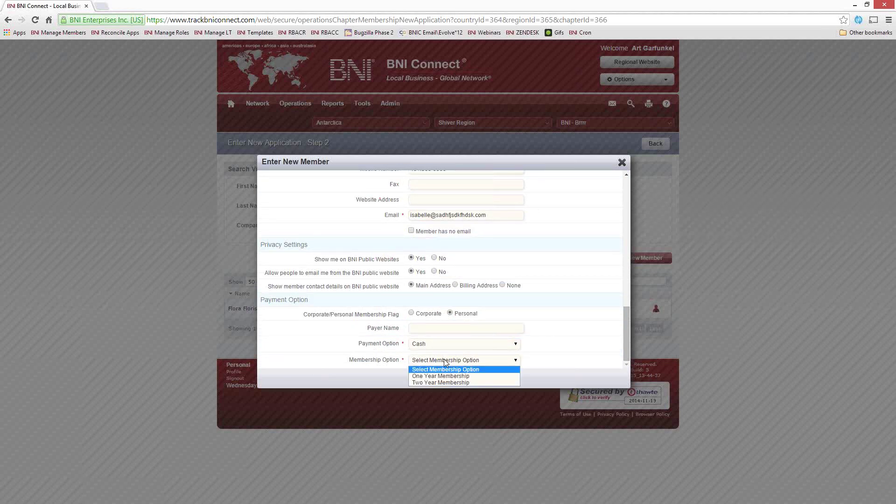
left_click(436, 381)
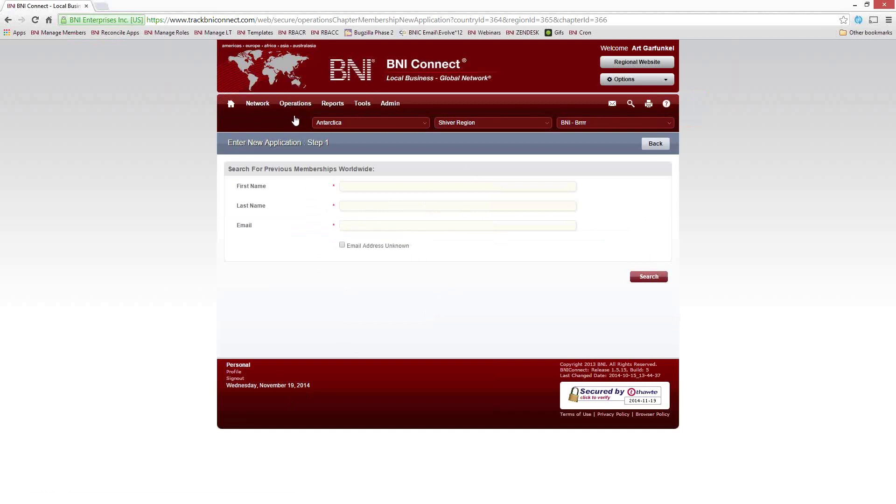
Step: Go to chapter operations and bring up the list of pending applications
left_click(296, 122)
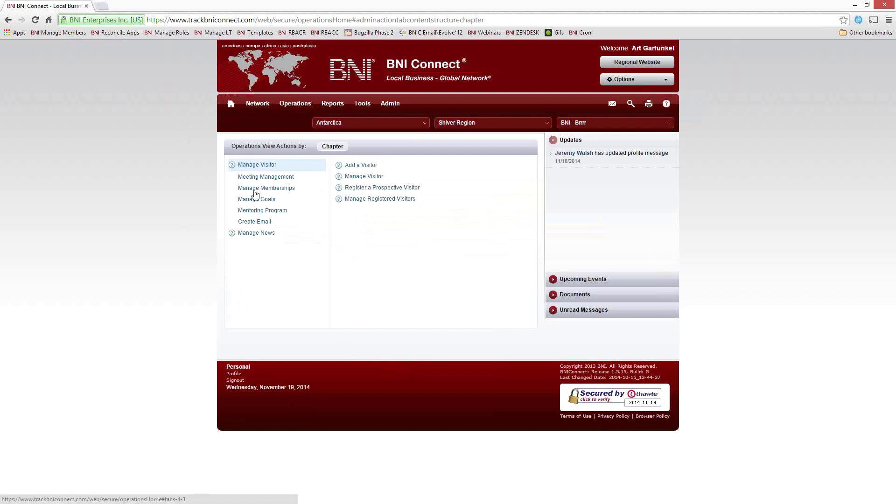
left_click(249, 193)
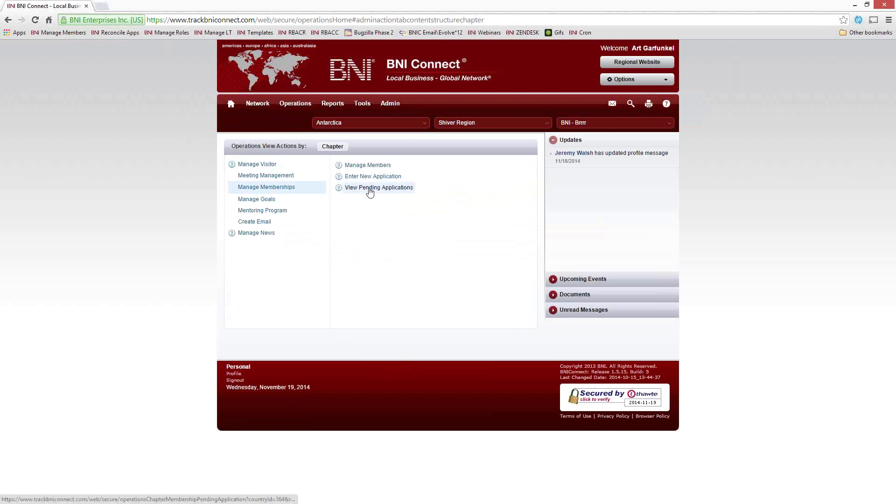
left_click(384, 190)
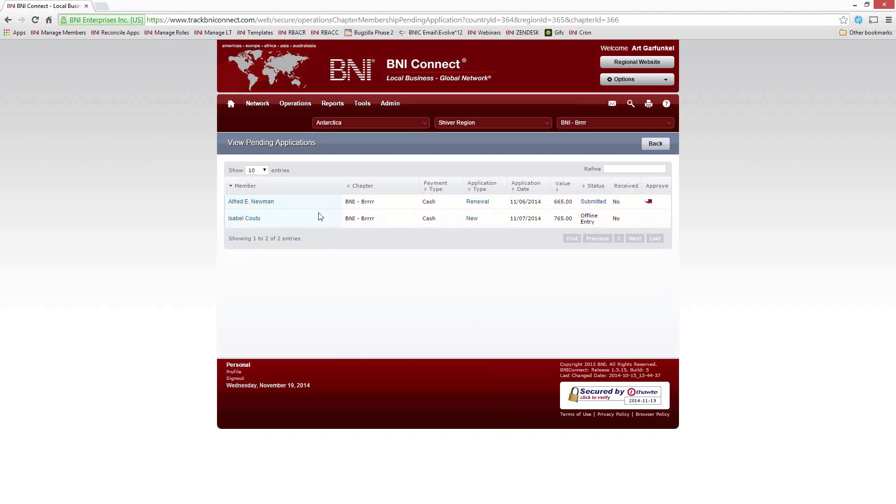
Step: Review the new pending application's full details, then return to the home page
left_click(471, 219)
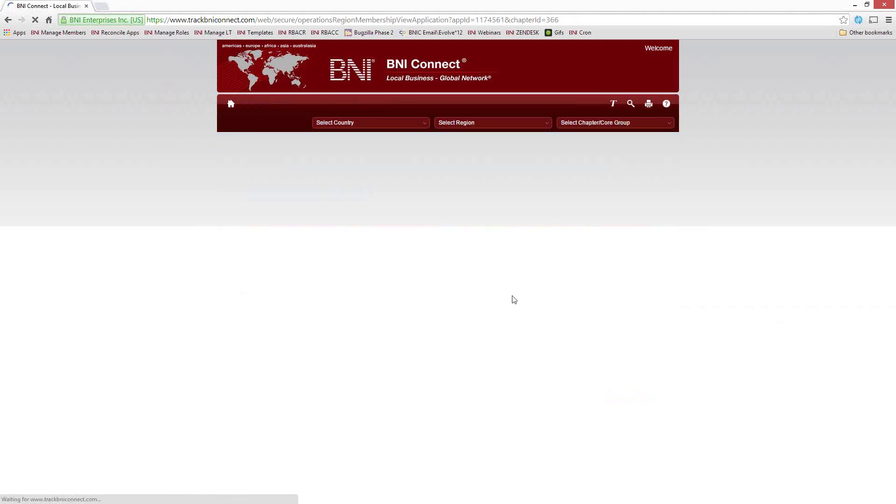
scroll(436, 261, "down", 3)
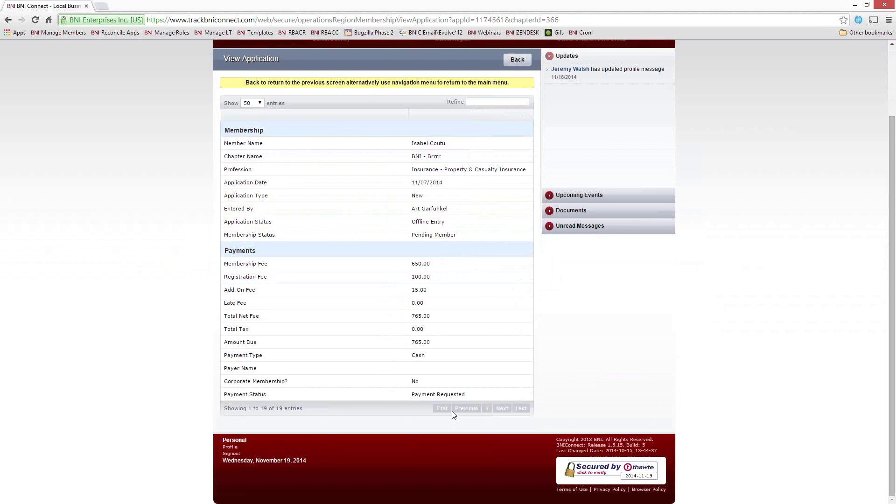
scroll(441, 390, "up", 3)
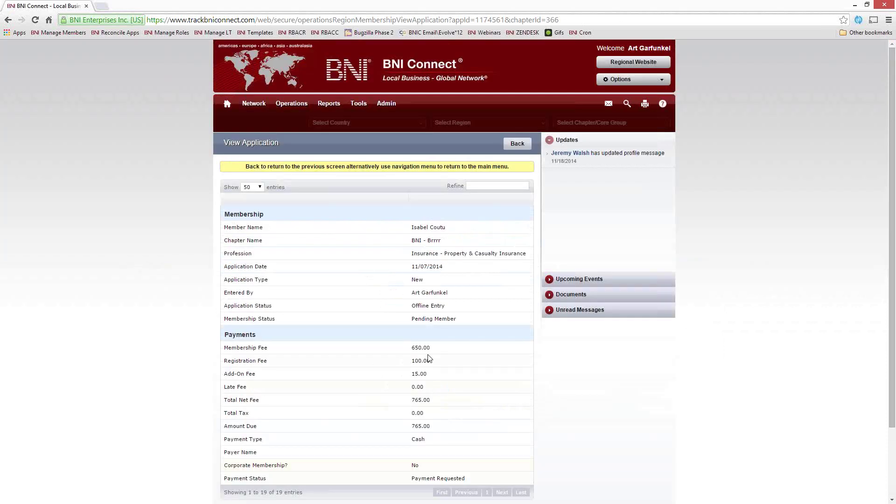
left_click(227, 104)
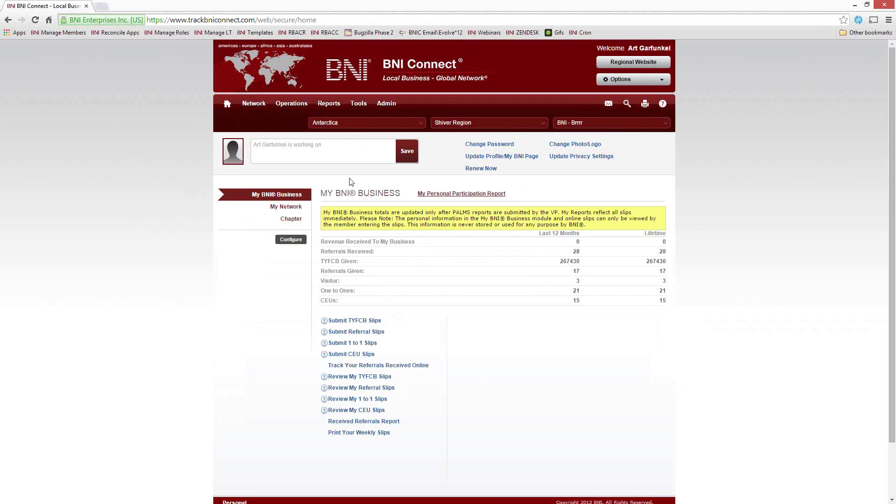
Step: Go to Chapter operations and bring up the Manage Visitor list
mouse_move(291, 103)
left_click(290, 123)
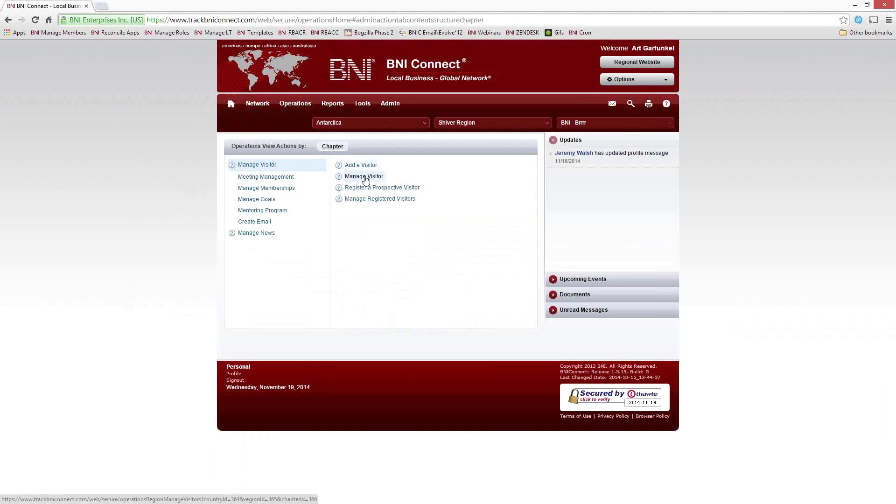
left_click(364, 176)
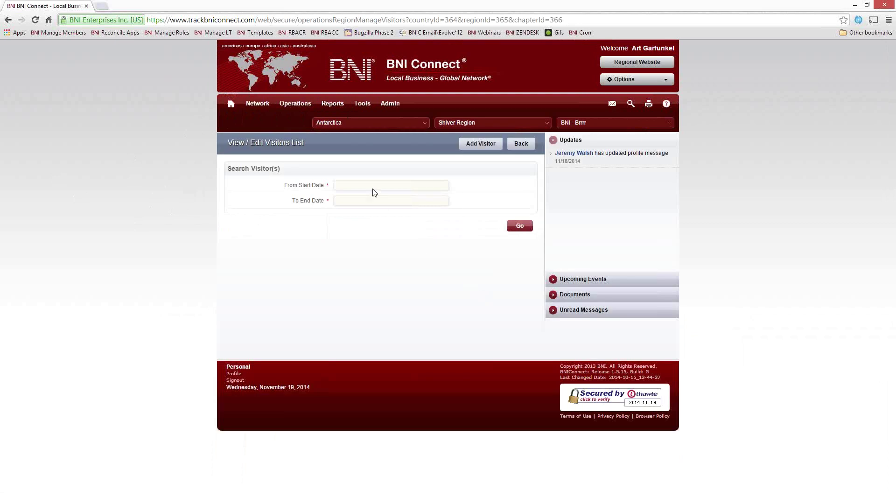
Step: Search visitors dated from 05/01/2014 to 11/19/2014
left_click(368, 184)
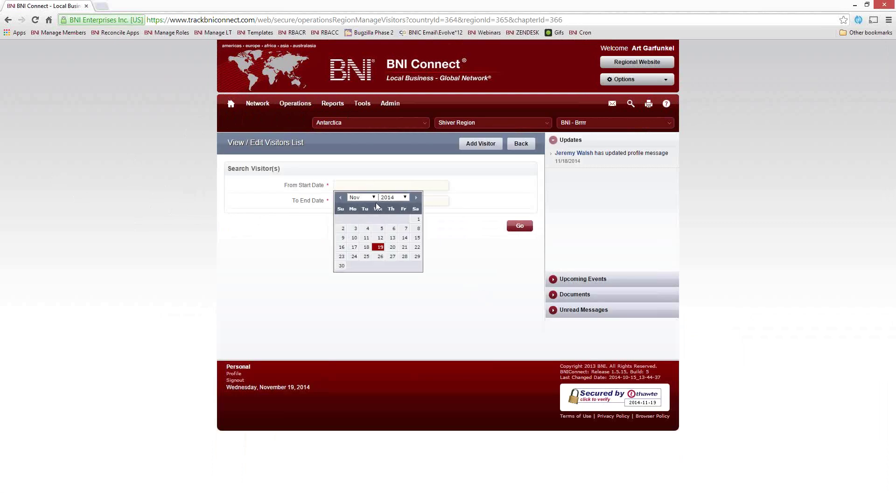
left_click(340, 197)
left_click(340, 198)
left_click(340, 197)
left_click(340, 197)
left_click(340, 198)
left_click(340, 198)
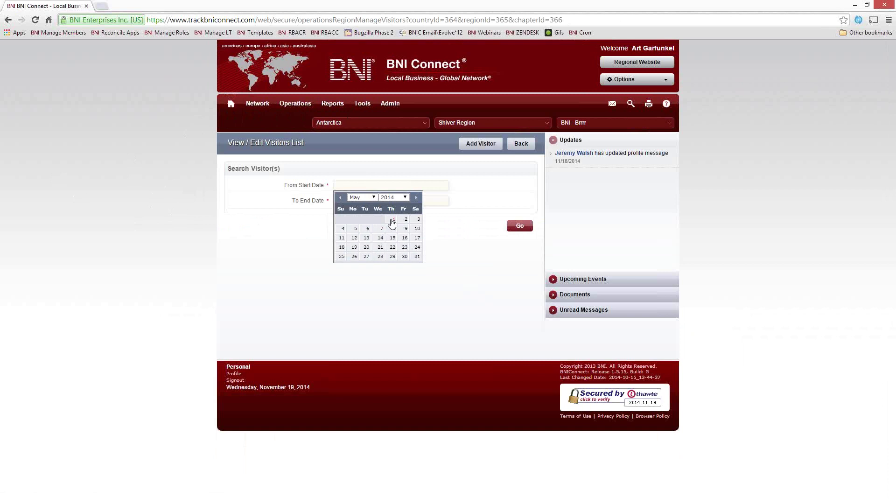
left_click(391, 219)
left_click(366, 201)
left_click(380, 262)
left_click(519, 226)
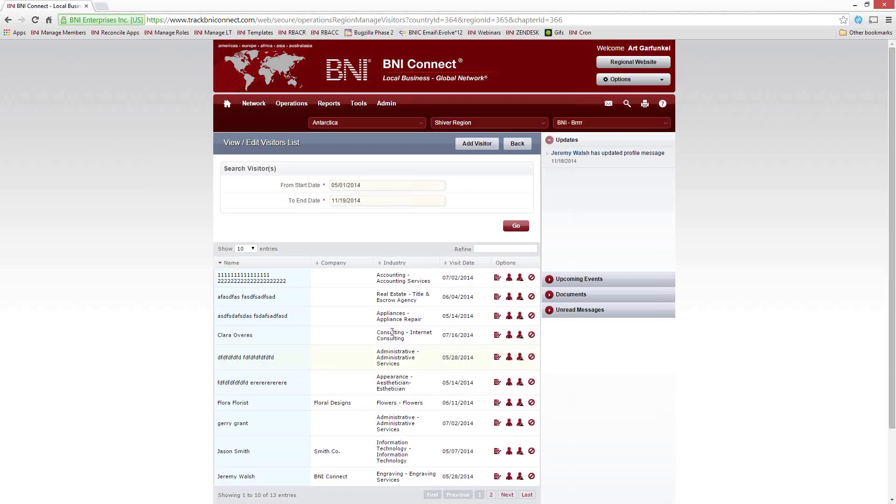
scroll(595, 404, "down", 3)
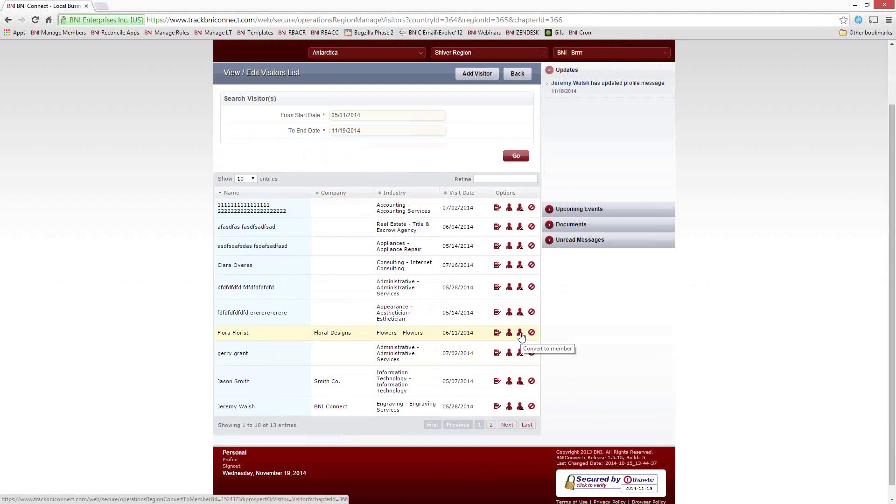
Step: Start converting the Floral Designs visitor, setting application date 11/01/2014 and the chapter
left_click(519, 334)
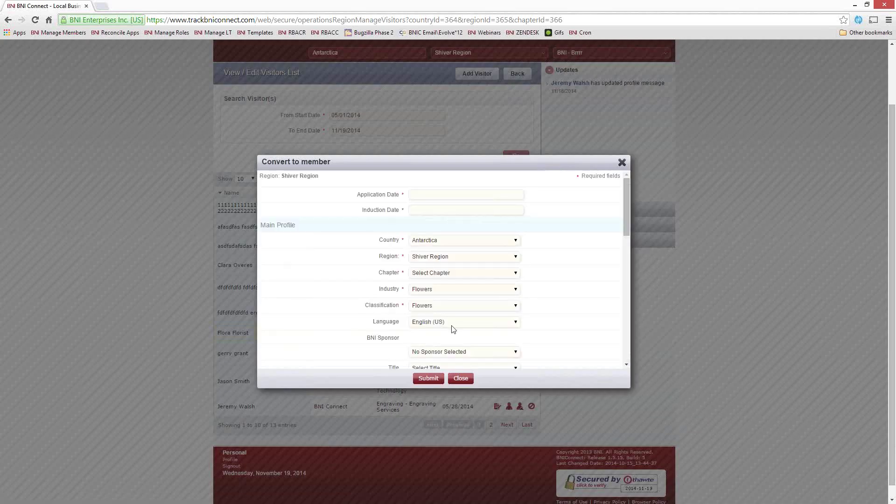
left_click(435, 194)
left_click(493, 228)
left_click(475, 273)
left_click(458, 295)
Step: Choose the sponsor, Cash payment and Two Year Membership on the conversion form
scroll(562, 277, "down", 3)
left_click(456, 266)
left_click(458, 326)
scroll(590, 306, "down", 10)
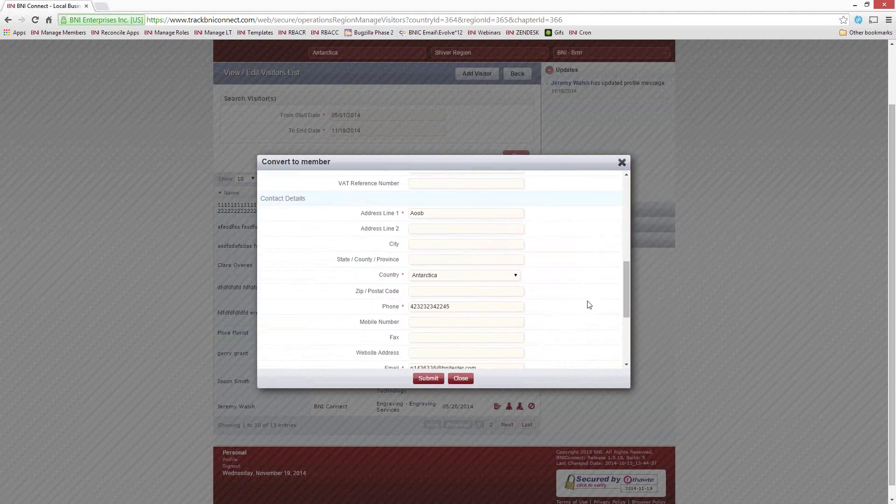
scroll(584, 307, "down", 2)
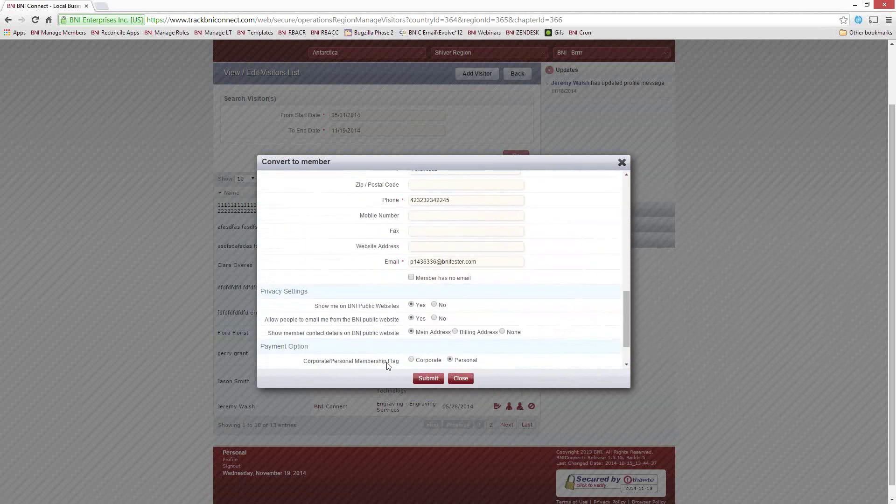
scroll(389, 363, "down", 3)
left_click(499, 331)
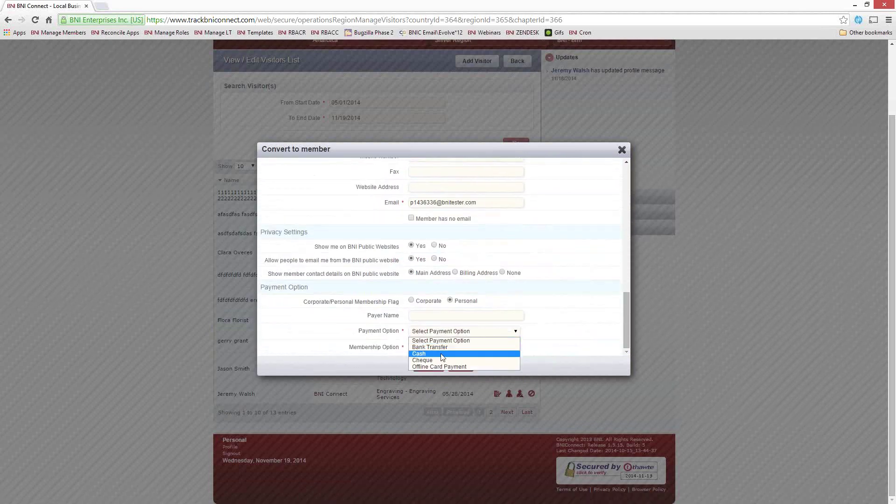
left_click(442, 355)
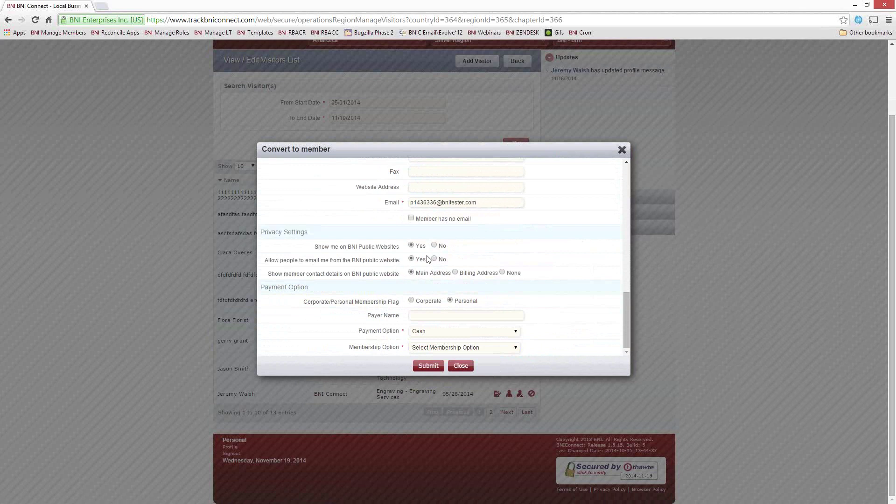
left_click(454, 348)
left_click(442, 369)
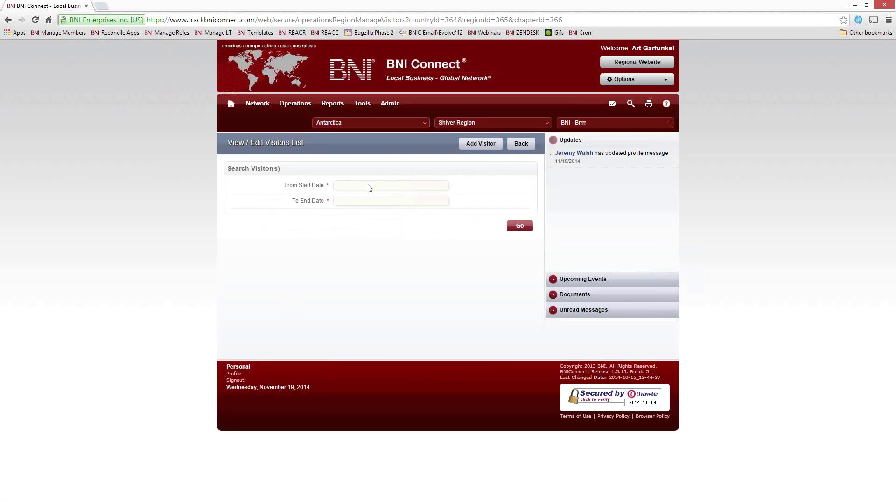
Step: Search visitors dated from 06/01/2014 to 11/19/2014
left_click(369, 188)
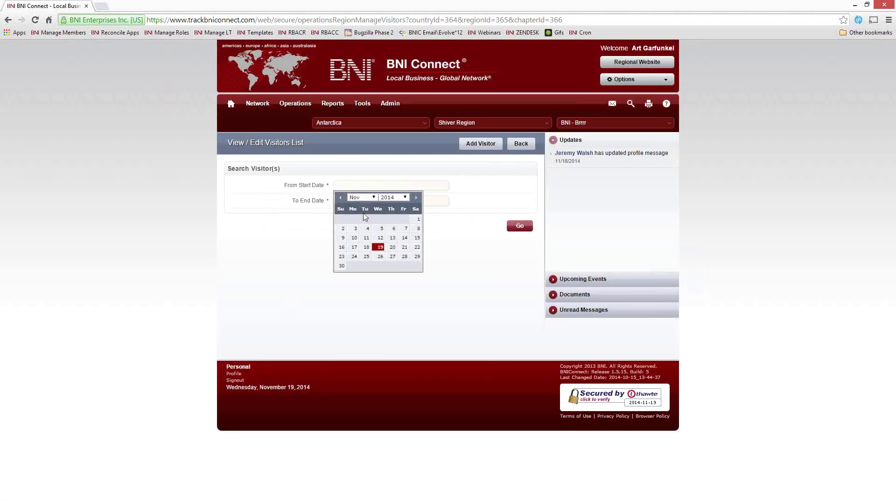
left_click(340, 197)
left_click(340, 197)
left_click(340, 197)
left_click(340, 197)
left_click(340, 197)
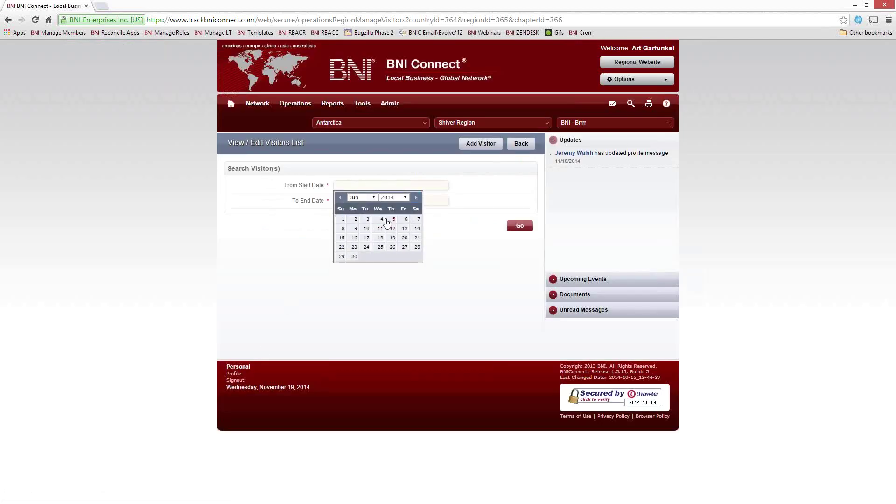
left_click(343, 219)
left_click(376, 199)
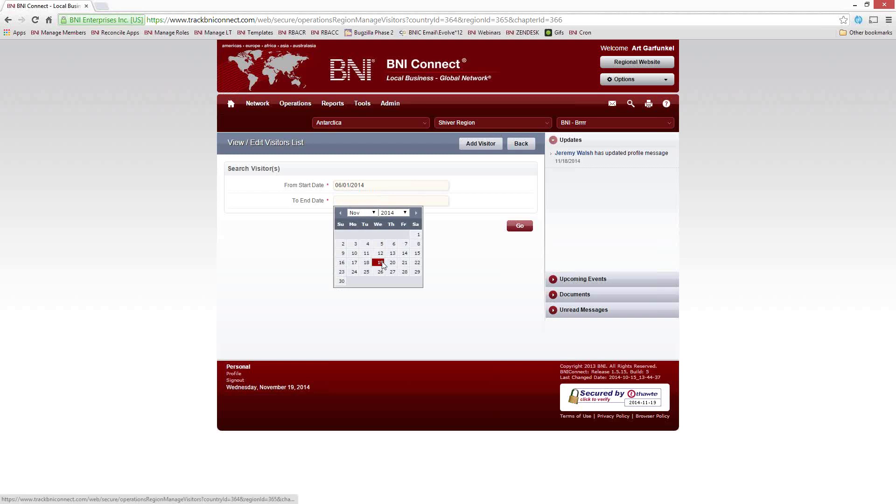
left_click(375, 262)
left_click(519, 226)
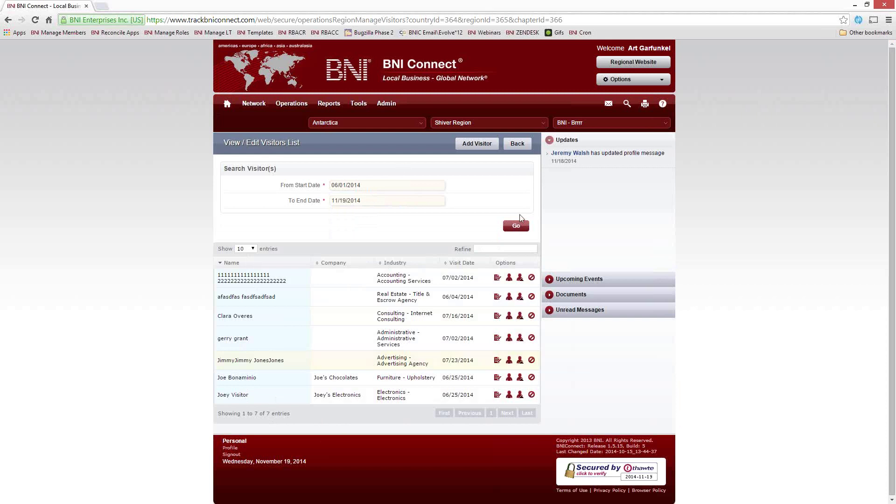
Step: Return home and advance the Online Renewals slideshow to the Renewing a Membership Online slide
left_click(227, 103)
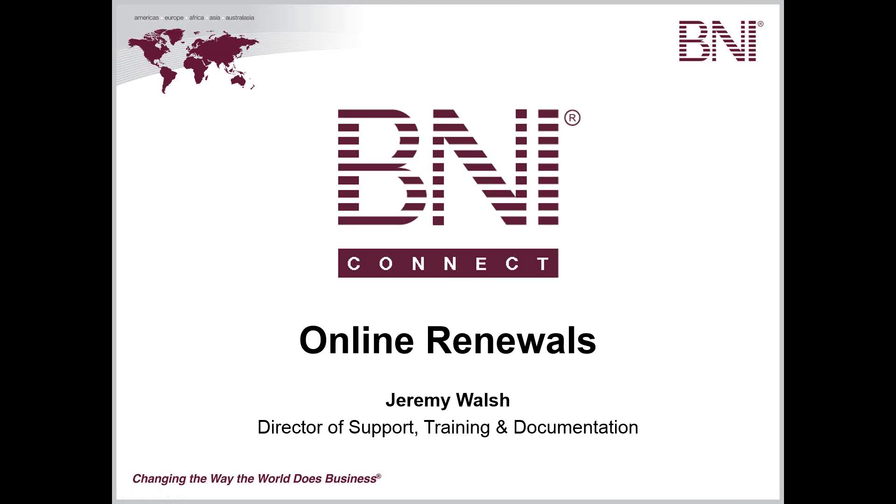
key("Right")
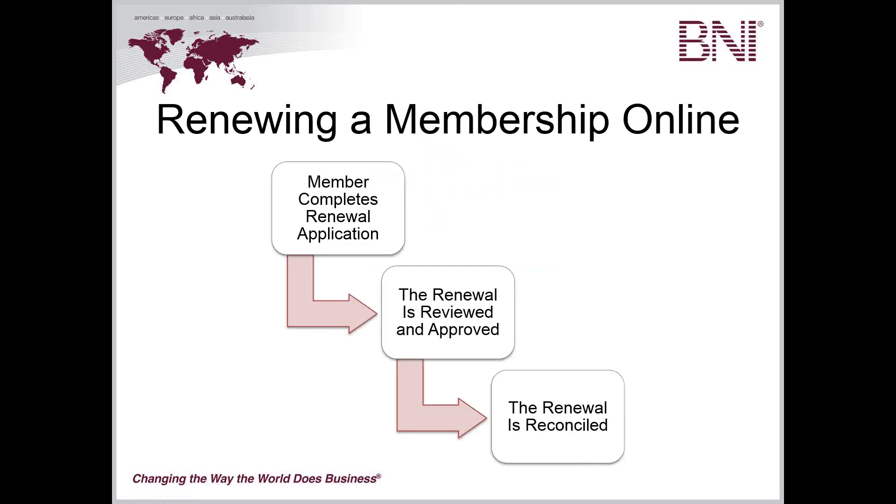
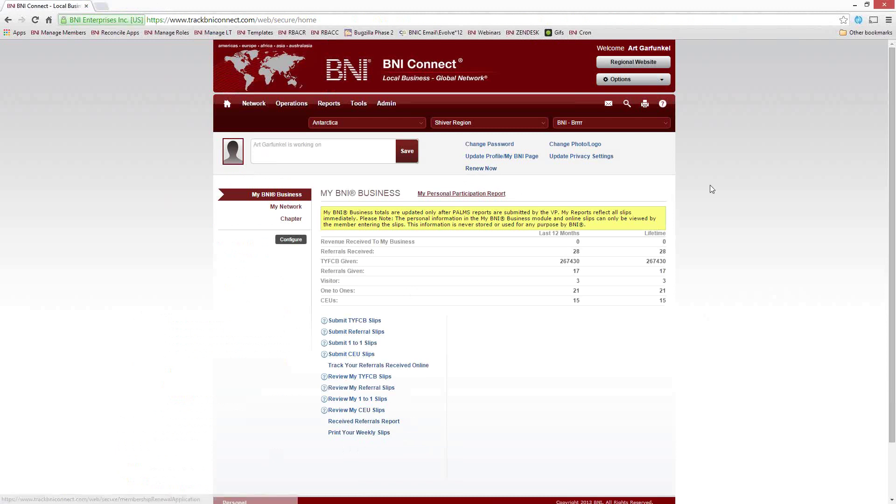
Step: Start the membership renewal from the profile page, due 02/01/2015 at 365.00 for 1 year
left_click(523, 158)
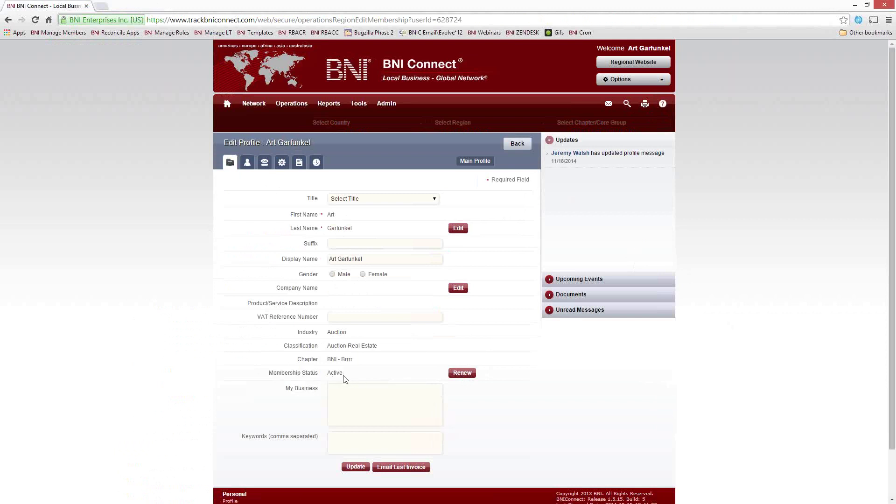
left_click(461, 373)
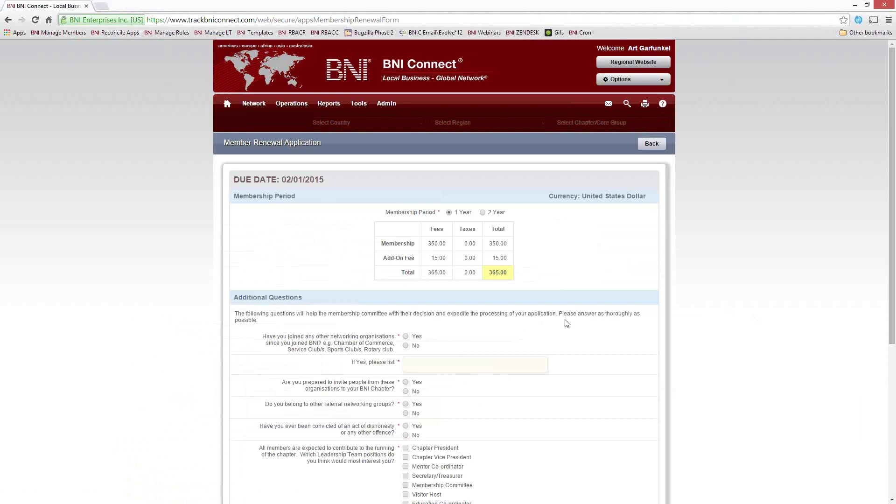
Step: Switch the renewal to a 2-year membership period
scroll(583, 344, "down", 2)
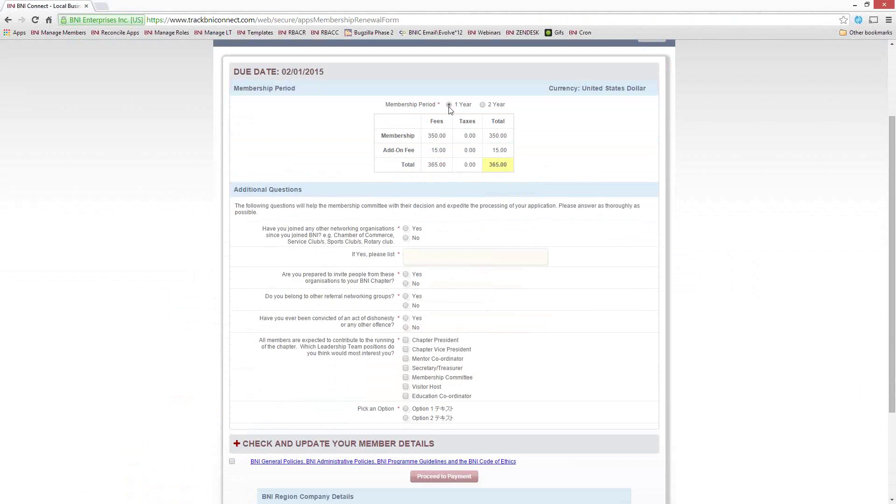
left_click(482, 105)
scroll(452, 135, "up", 3)
scroll(501, 228, "down", 2)
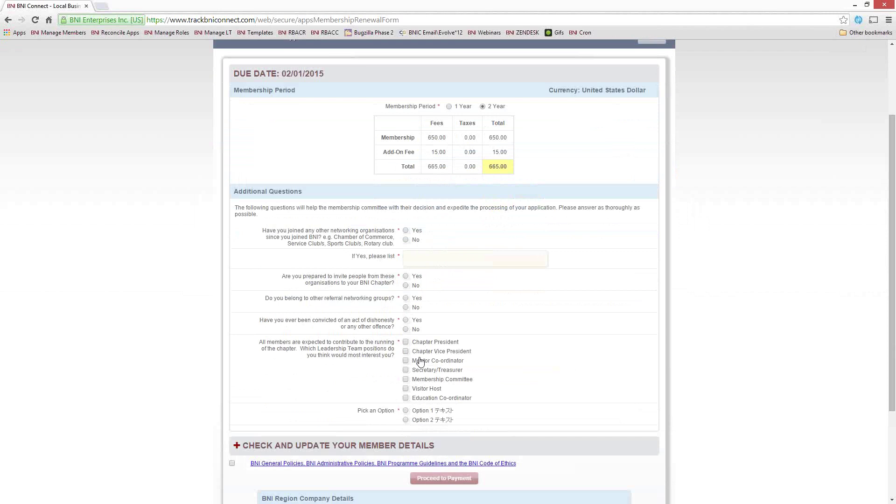
Step: Answer the networking and dishonesty questions and volunteer for Vice President, Secretary/Treasurer and Visitor Host
left_click(406, 230)
left_click(406, 285)
left_click(405, 320)
left_click(405, 307)
left_click(405, 351)
left_click(405, 370)
left_click(406, 389)
Step: Review the member details, accept the BNI policies and guidelines, and attempt to continue
scroll(565, 345, "down", 3)
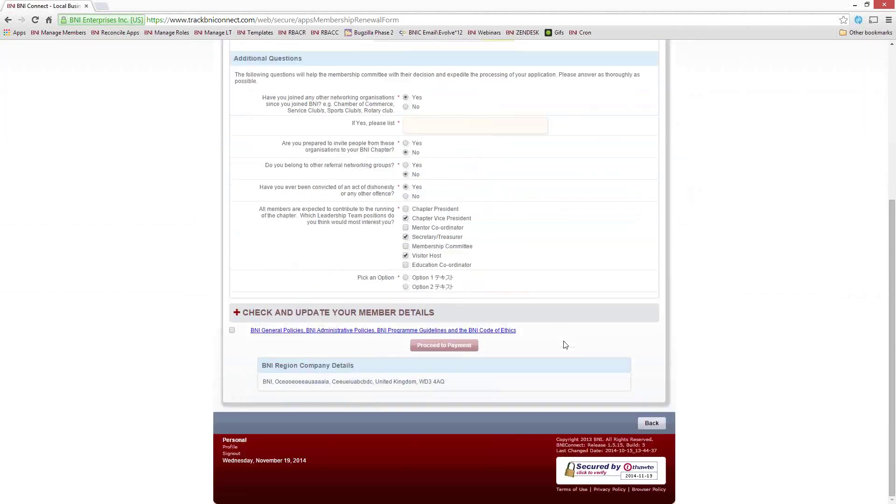
left_click(237, 313)
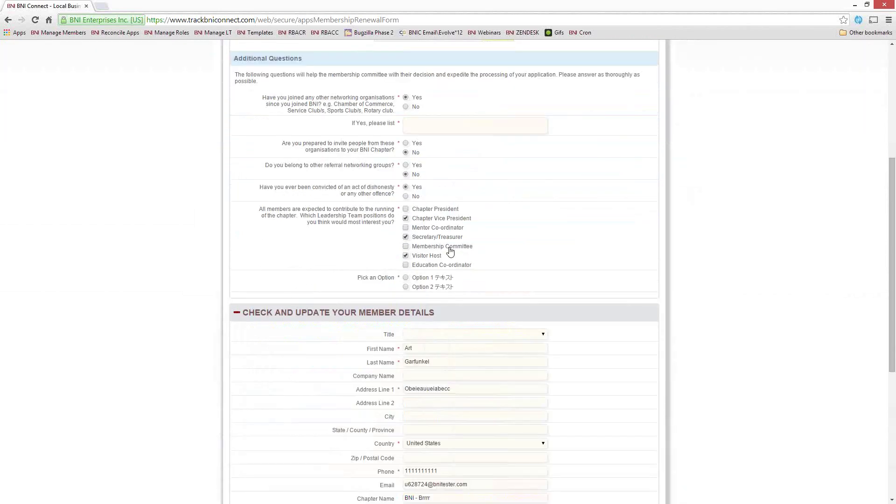
scroll(450, 252, "down", 2)
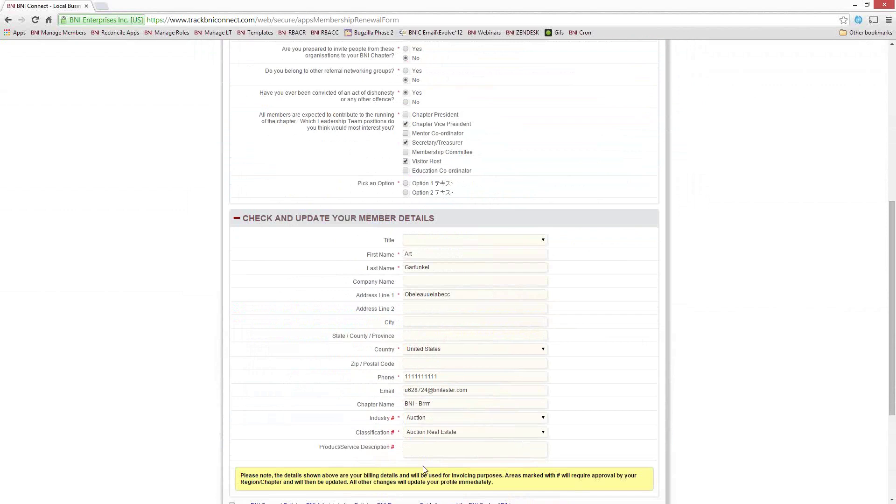
left_click(235, 219)
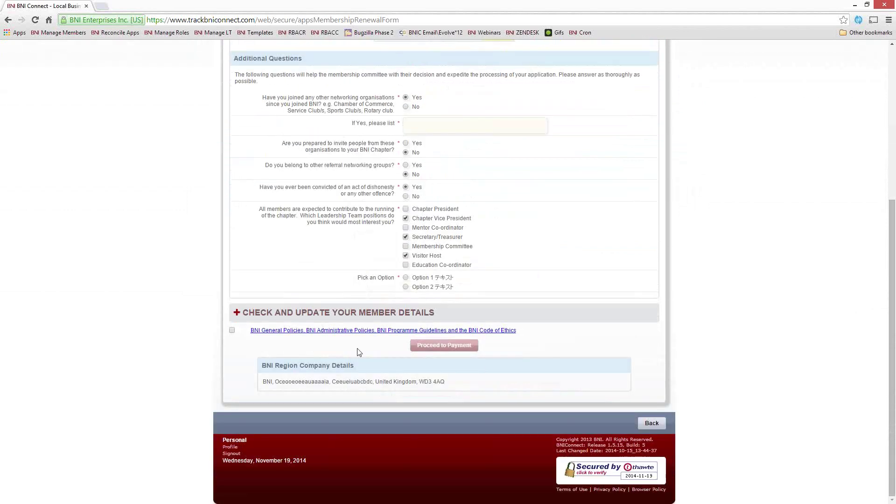
left_click(232, 331)
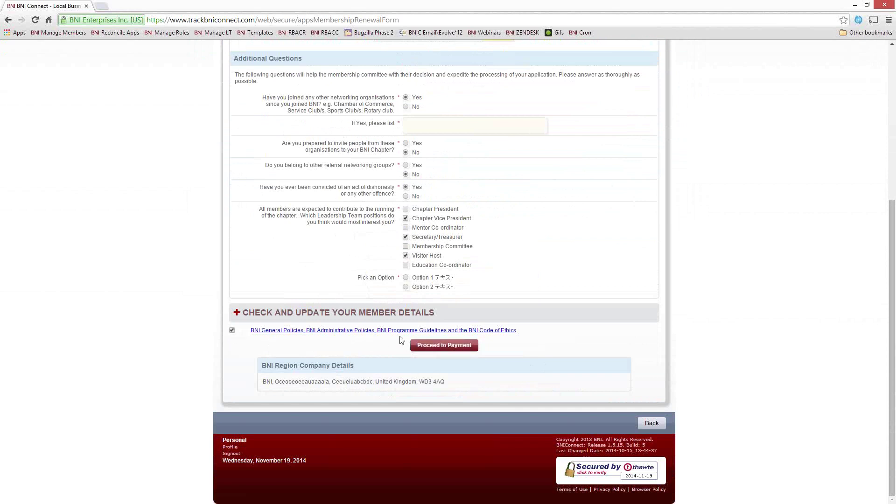
left_click(446, 348)
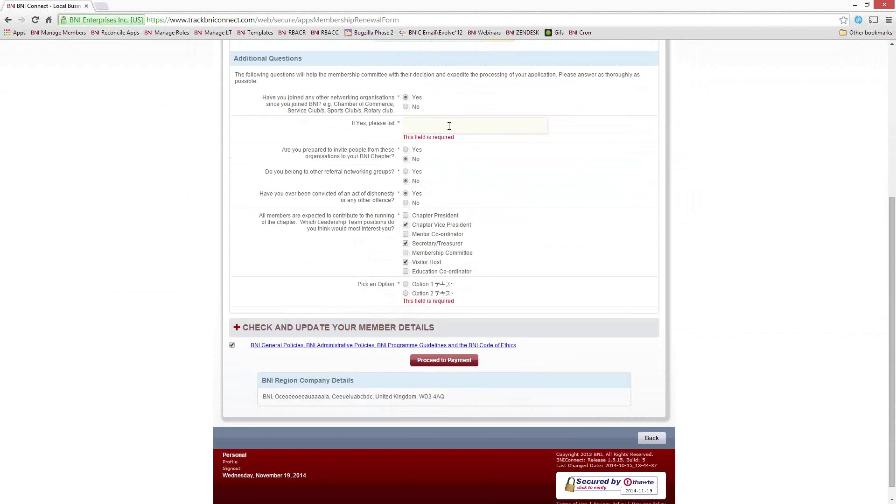
Step: Enter 123123 in the required field, pick Option 2, and proceed to the 665.00 payment page
type("123123")
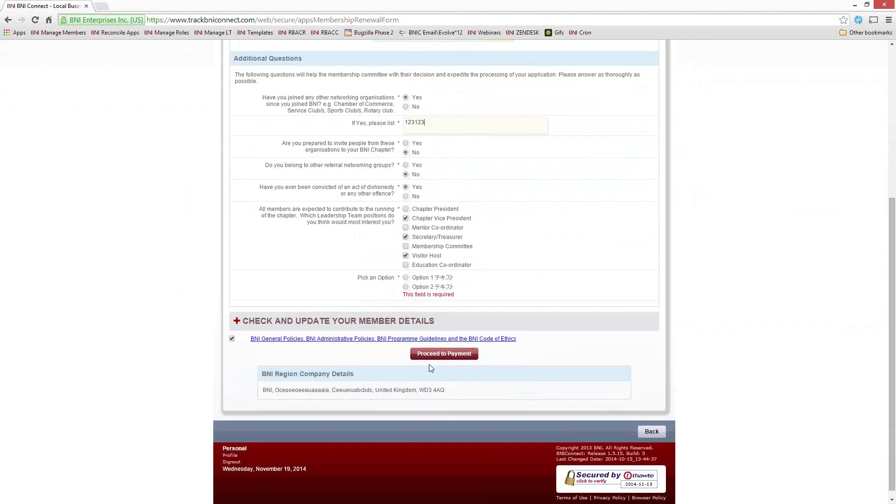
left_click(405, 287)
left_click(436, 357)
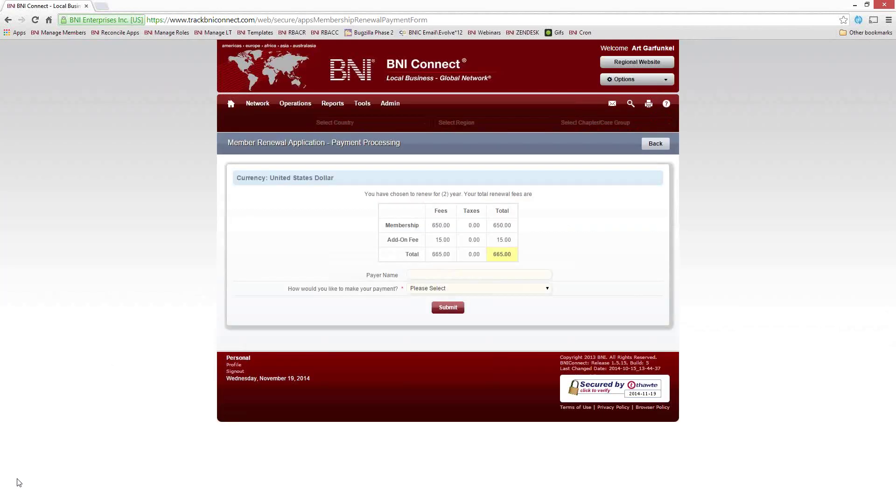
Step: Pay for the 2-year renewal by Cash and dismiss the thank-you confirmation
left_click(434, 288)
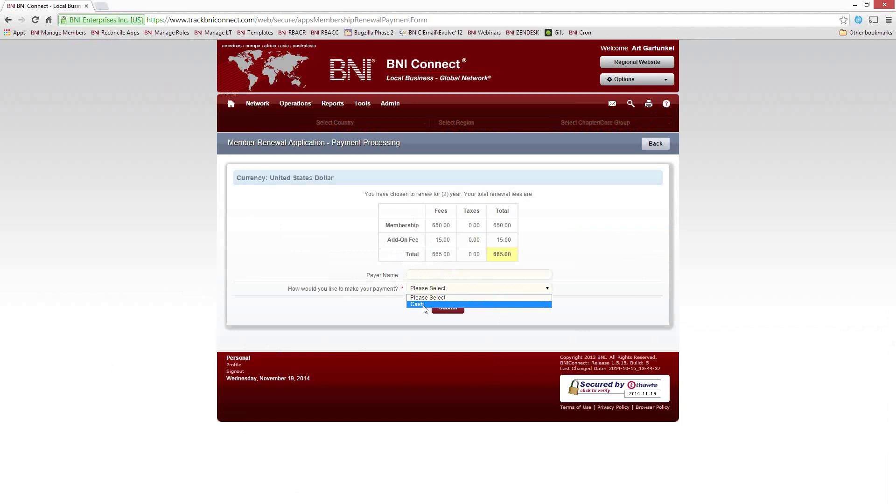
left_click(424, 304)
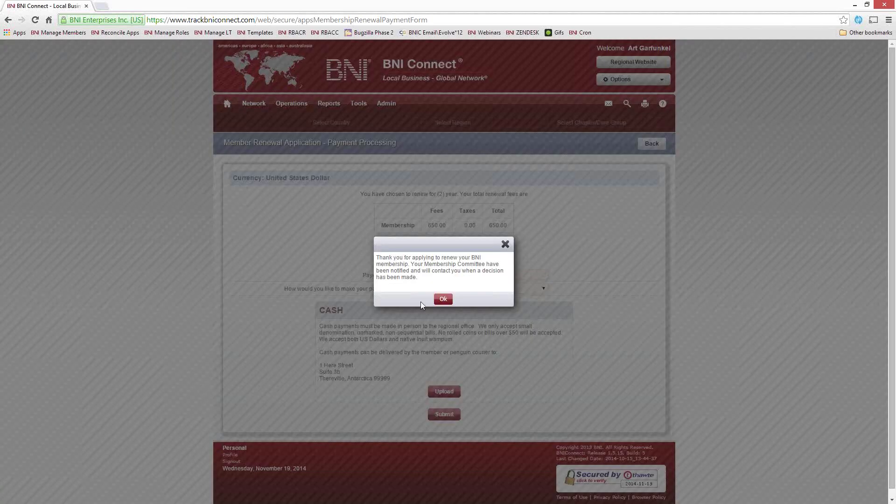
left_click(443, 299)
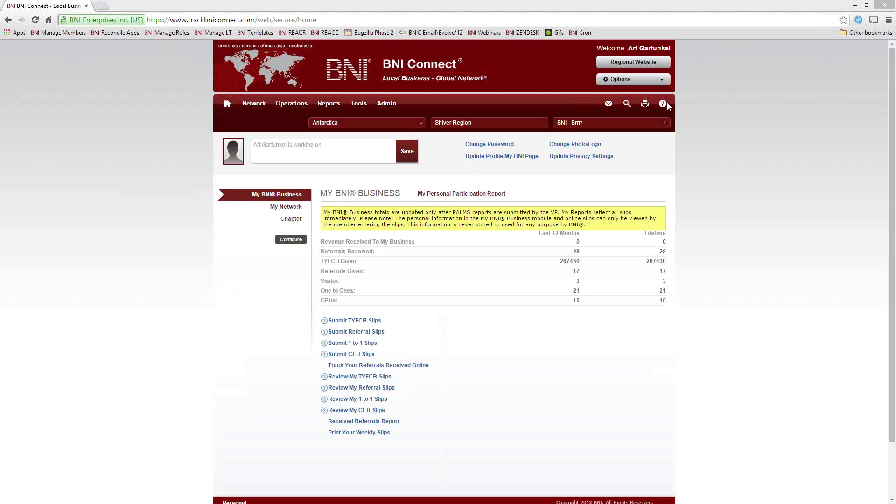
Step: Sign out and sign in with another member's username and password, saving the password in the browser
left_click(633, 80)
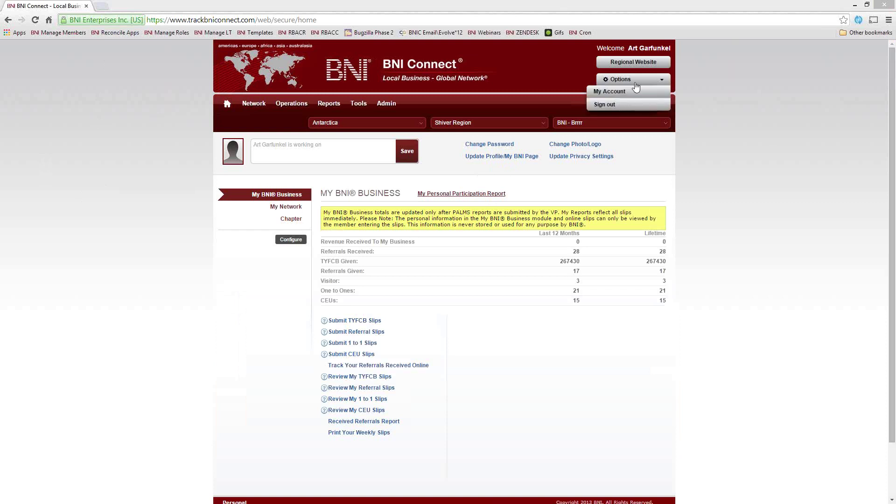
left_click(614, 104)
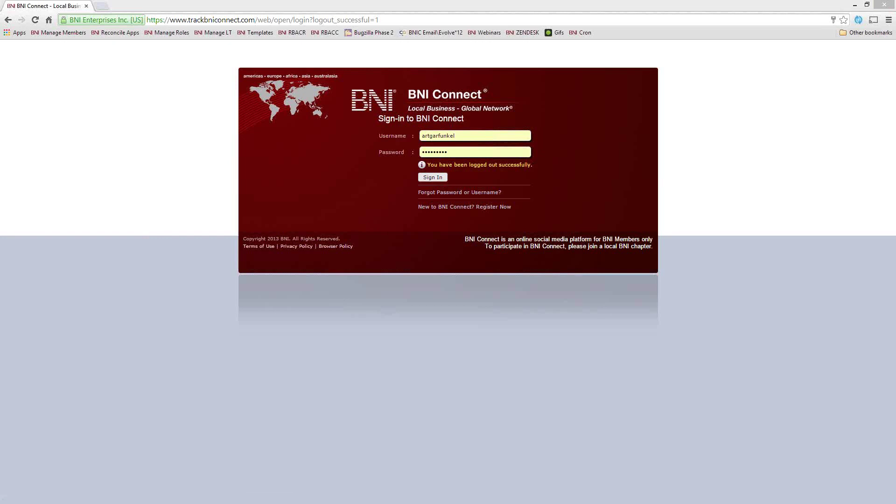
double_click(439, 135)
type("barto`")
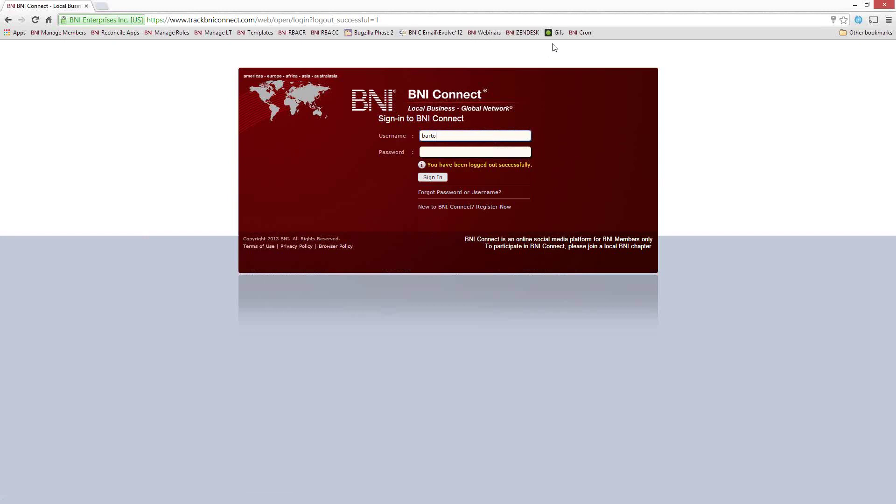
key("Tab")
type("•••••••••")
key("Return")
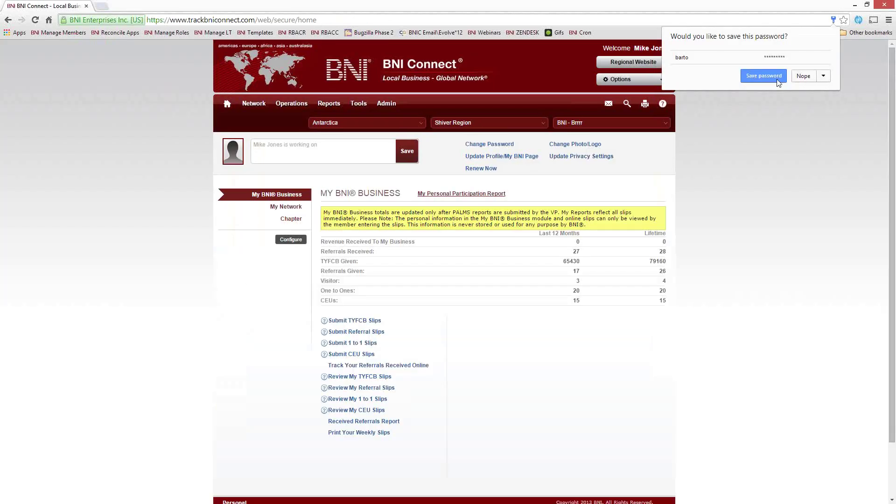
left_click(763, 76)
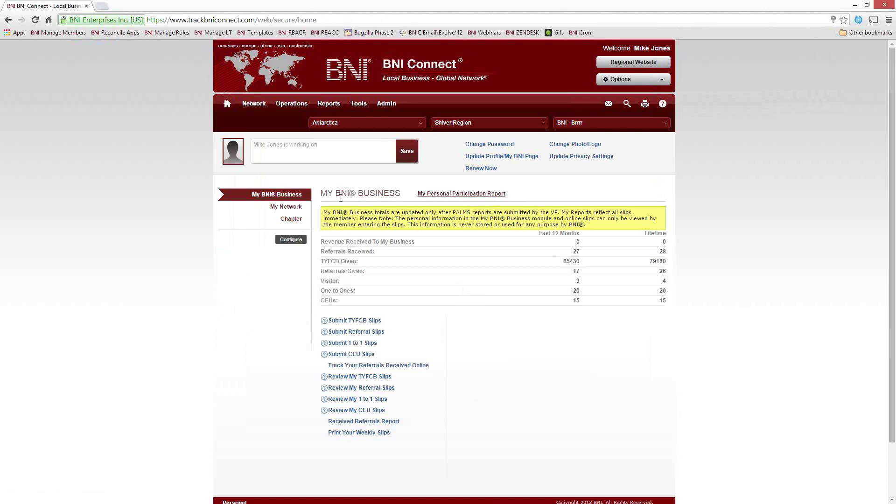
Step: Open Manage Memberships' pending applications and open the submitted renewal's approval form
mouse_move(287, 107)
left_click(282, 121)
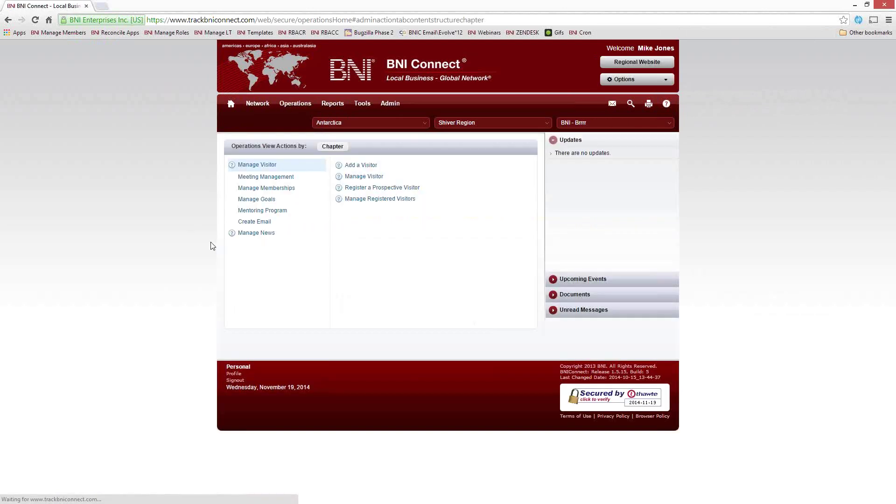
left_click(266, 188)
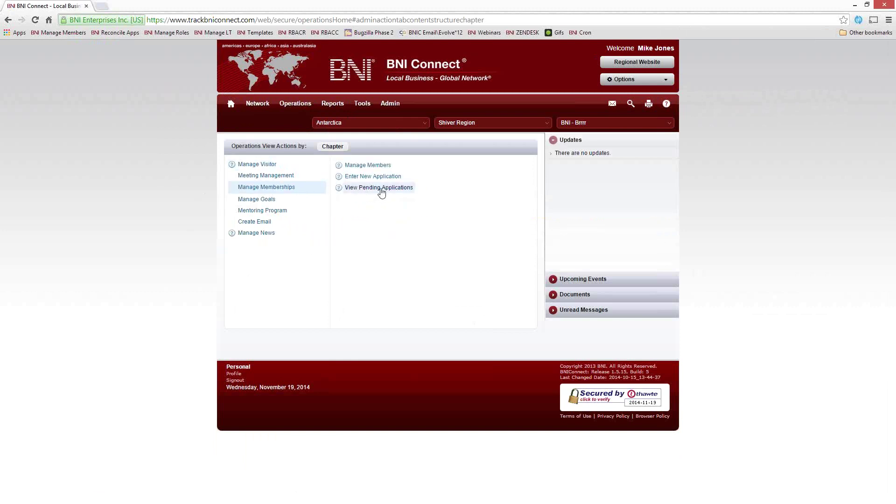
left_click(375, 188)
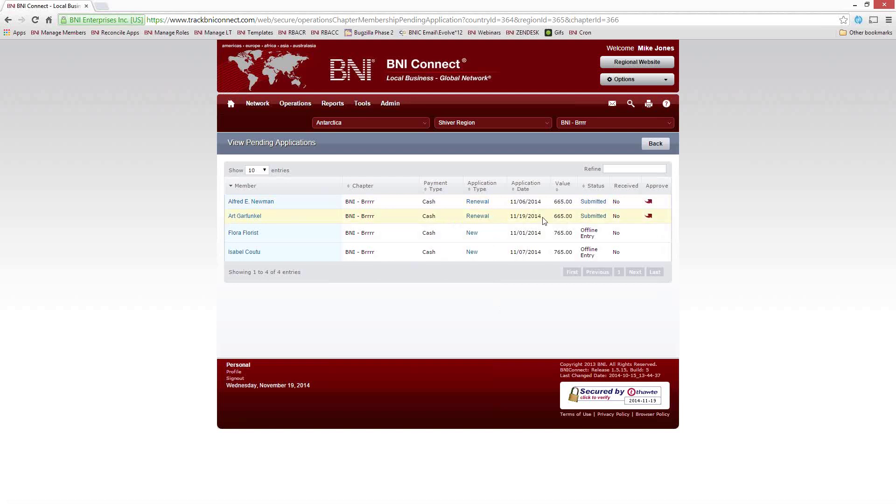
left_click_drag(543, 220, 511, 220)
left_click(616, 215)
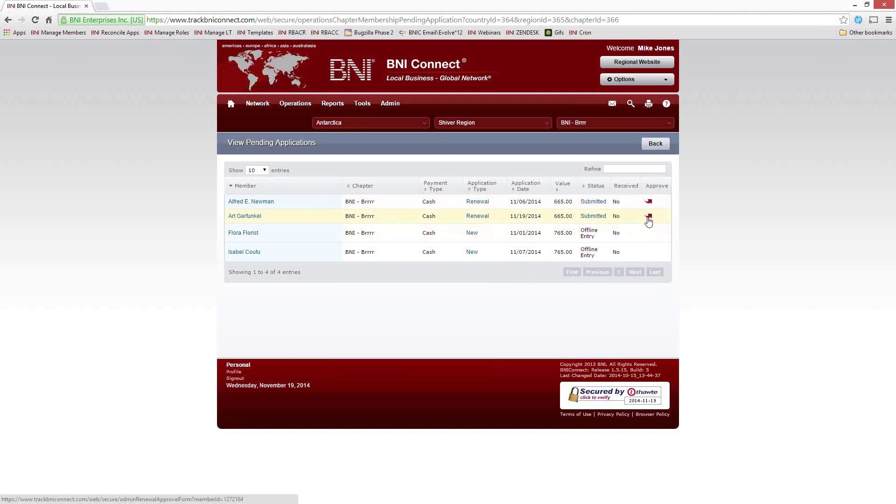
left_click(649, 217)
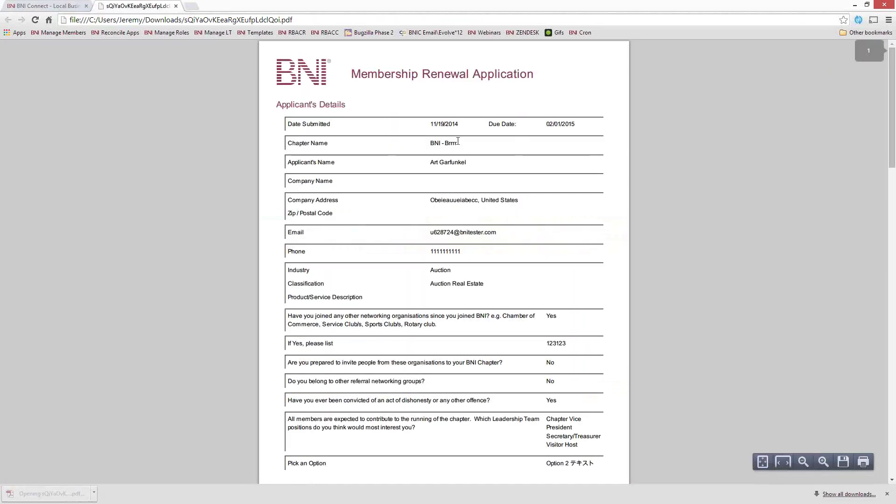
Step: Scroll through the renewal PDF's applicant details and 665.00 participation fees, then back to the top
scroll(418, 281, "down", 5)
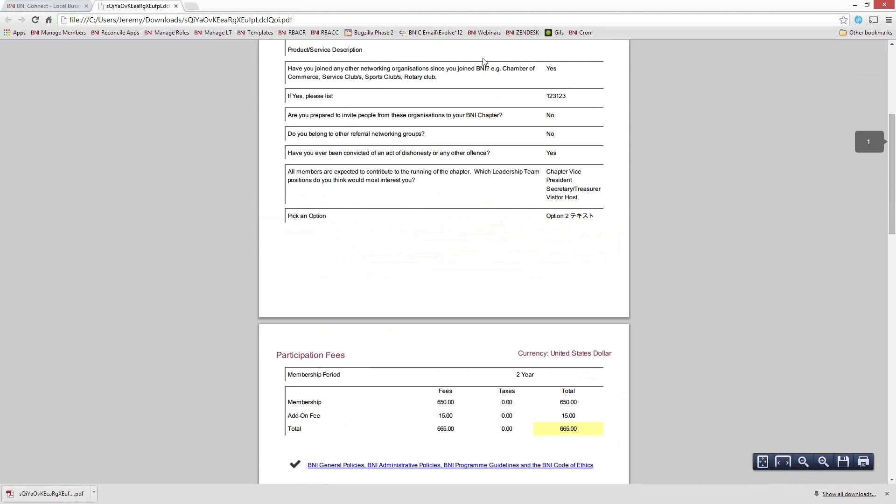
scroll(457, 264, "down", 5)
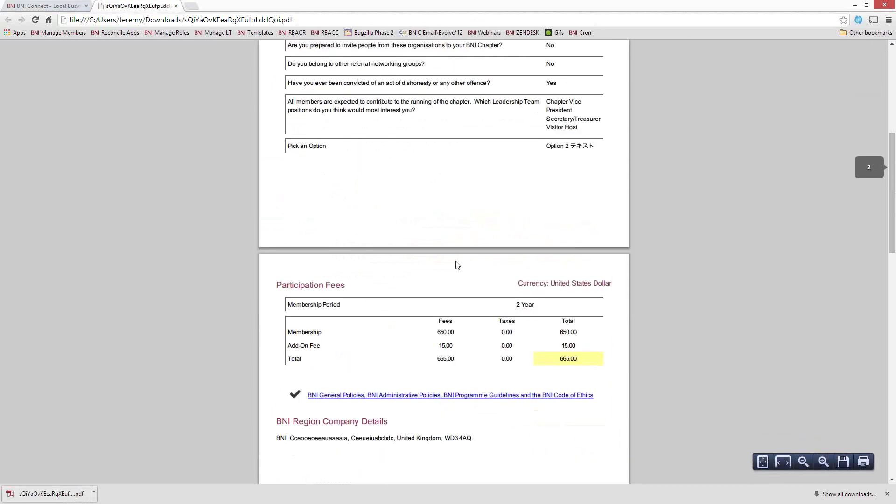
scroll(386, 247, "up", 10)
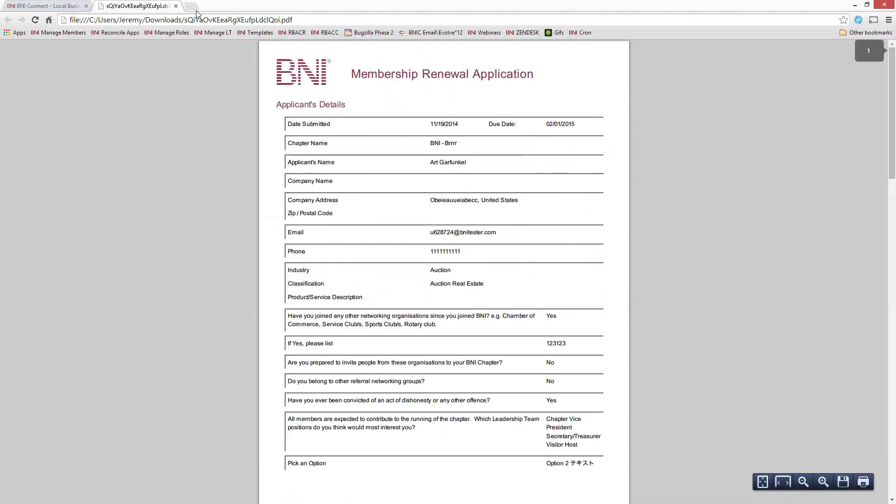
Step: Close the PDF and open the applicant's Training Details from the renewal approval page
left_click(176, 6)
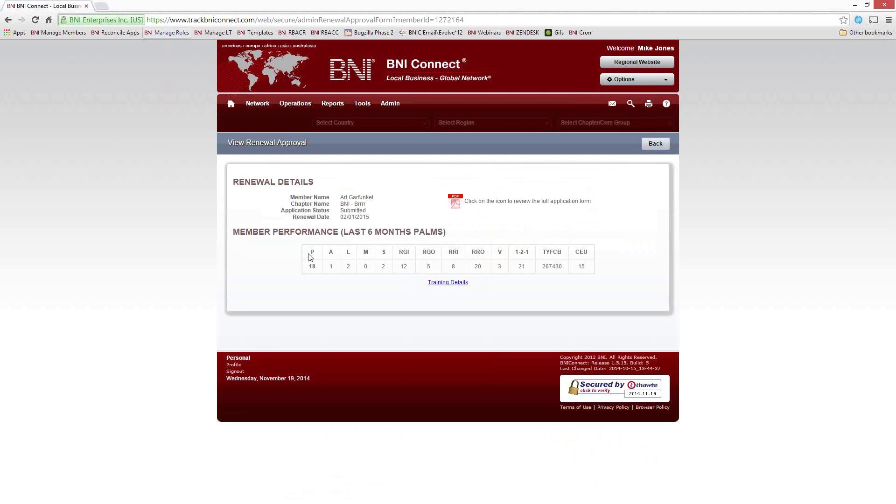
left_click_drag(311, 251, 359, 255)
left_click(426, 259)
left_click(456, 285)
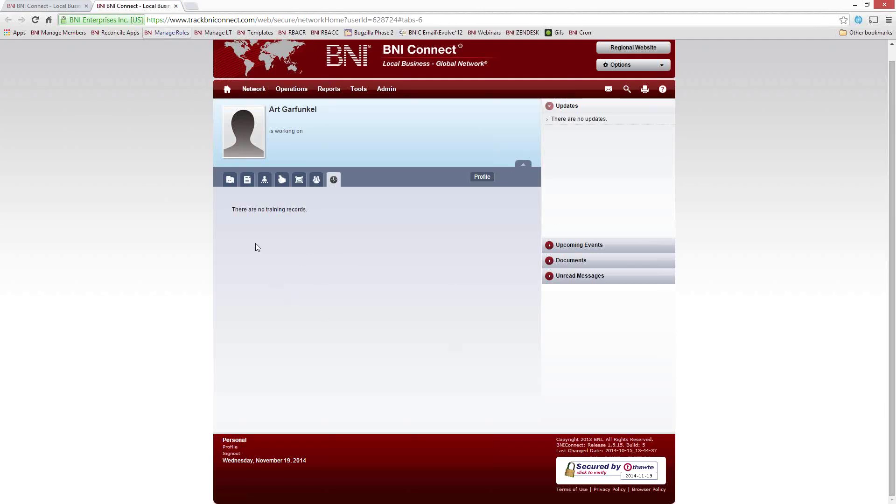
Step: Browse the member's Profile, Bio, Testimonials, Photos, Groups and Training tabs, then close that tab
left_click(230, 179)
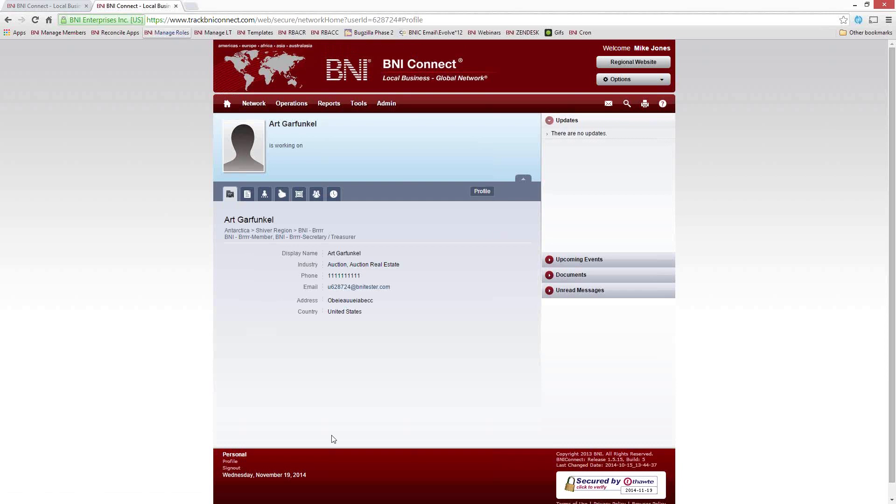
left_click(248, 195)
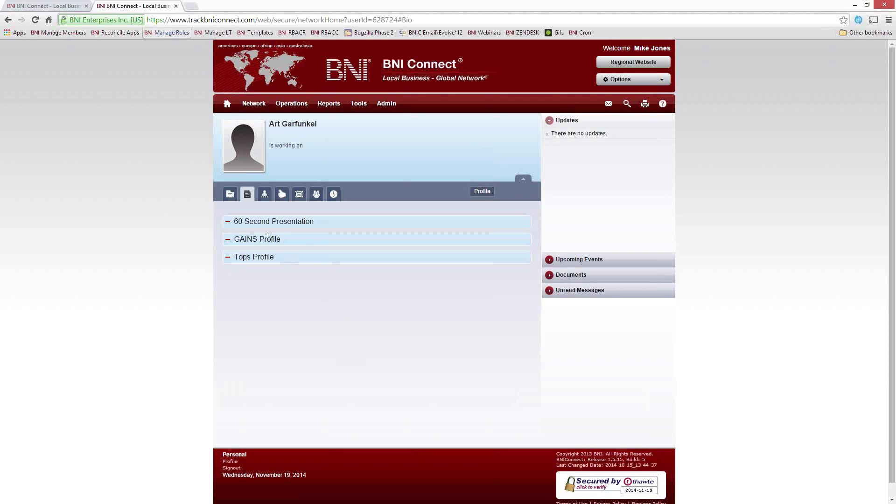
left_click(283, 195)
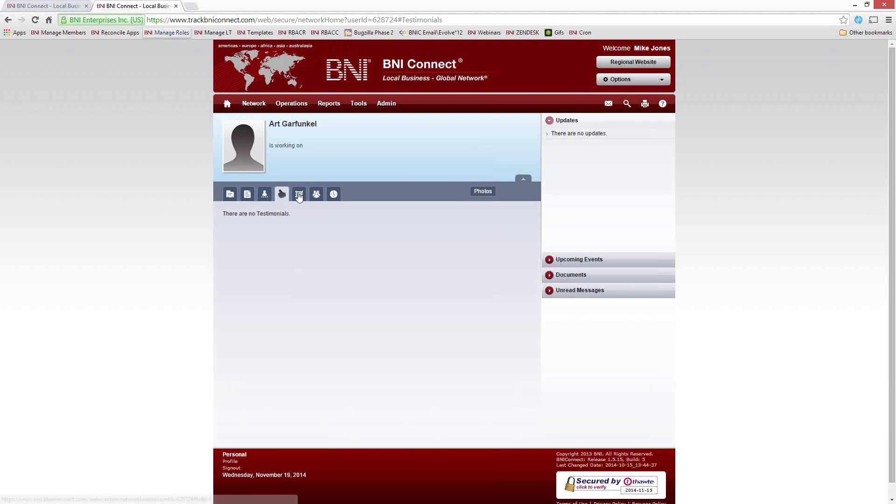
left_click(300, 195)
left_click(316, 194)
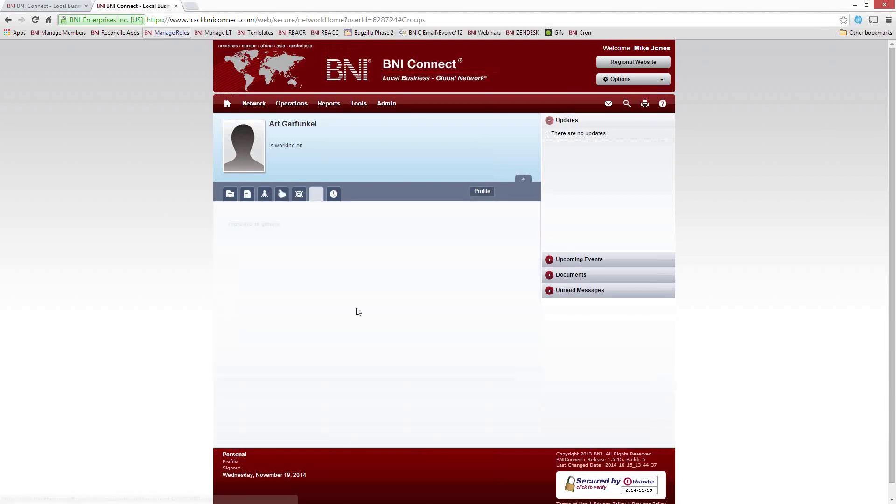
left_click(334, 194)
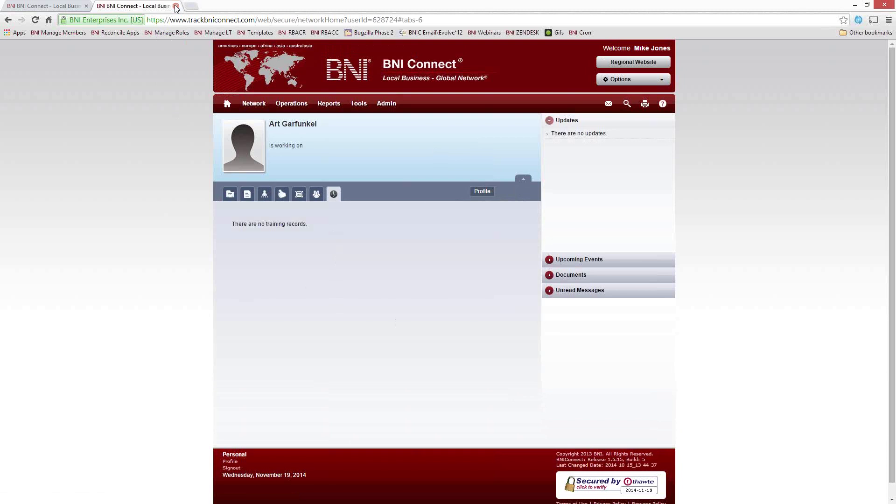
key("ctrl+w")
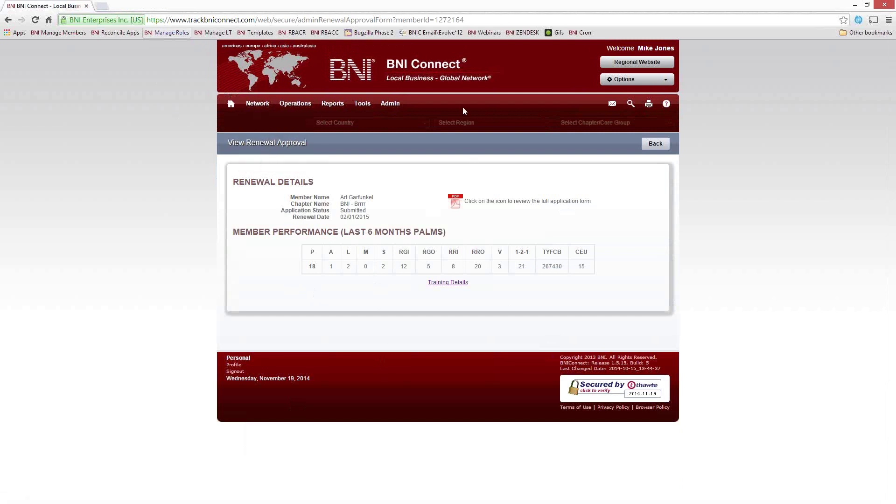
Step: Open the header Options menu showing My Account and Sign out
left_click(625, 80)
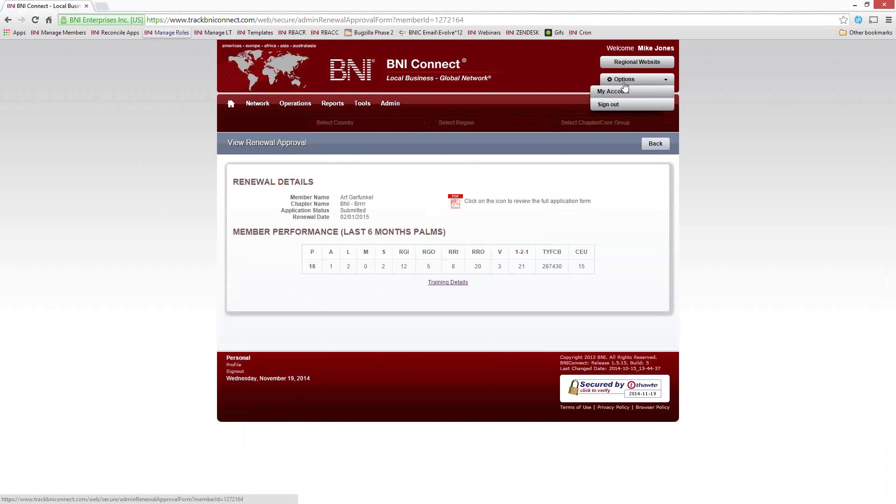
Step: Sign out and sign back in under another member's username and password, correcting a username typo
left_click(614, 92)
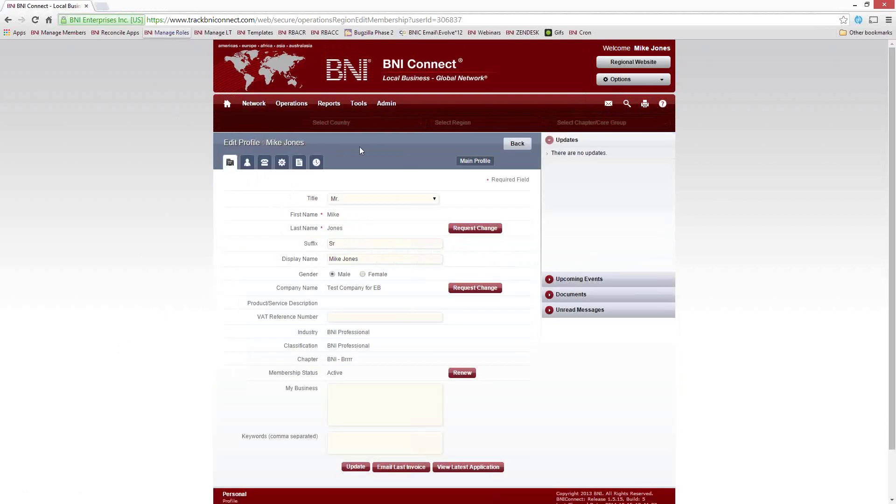
left_click(608, 105)
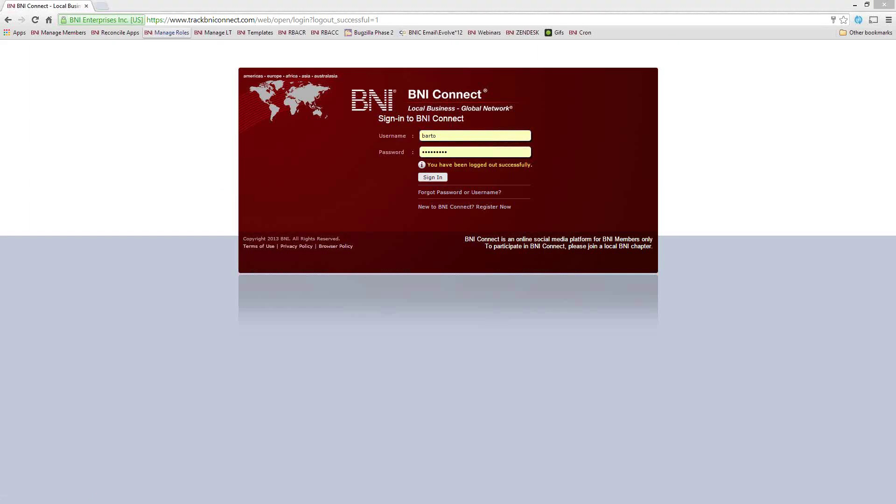
double_click(449, 136)
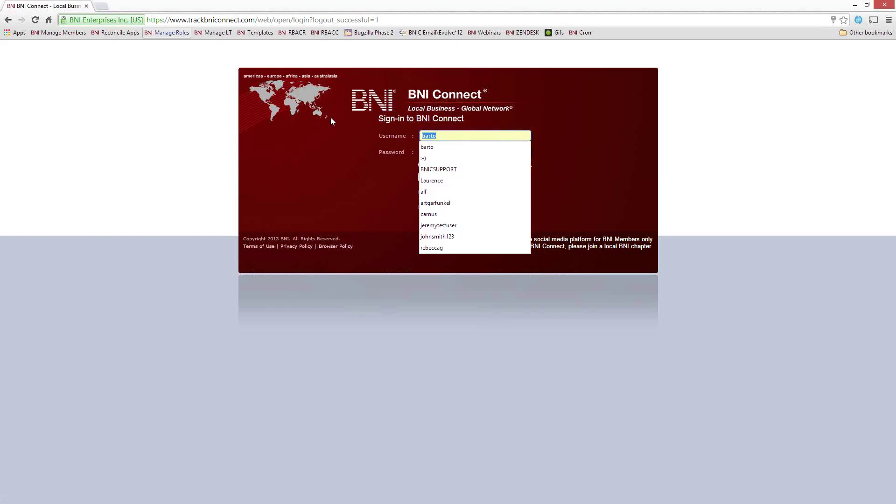
type("camus`")
key("Tab")
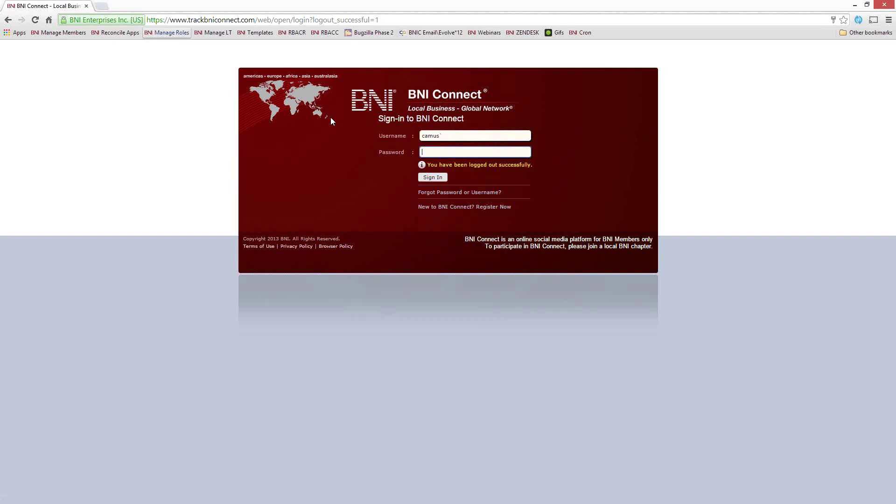
key("shift+Tab")
type("camus")
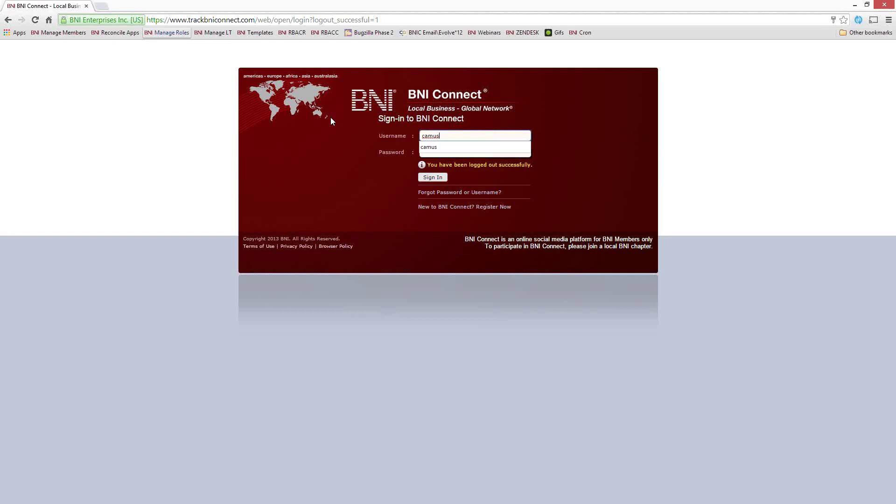
key("Tab")
type("•••••••••")
key("Return")
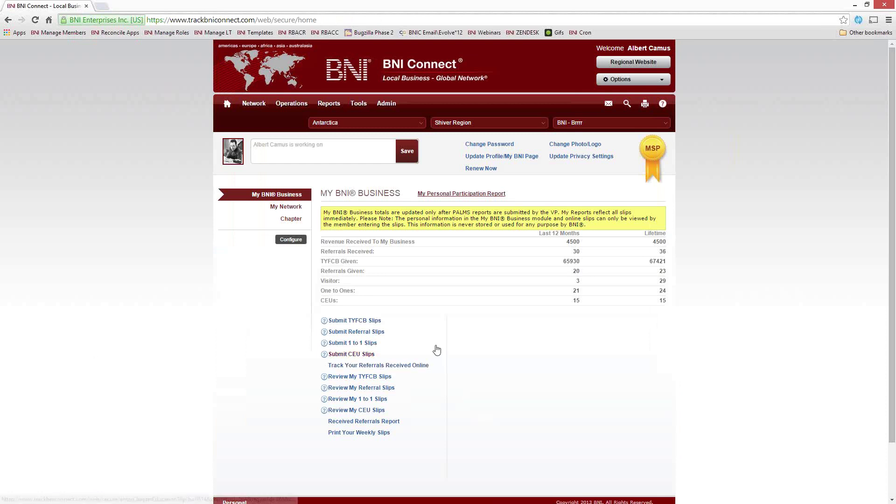
Step: Open the Renewal Approval form for the second pending renewal from Operations > Chapter > Manage Memberships
mouse_move(291, 103)
left_click(295, 132)
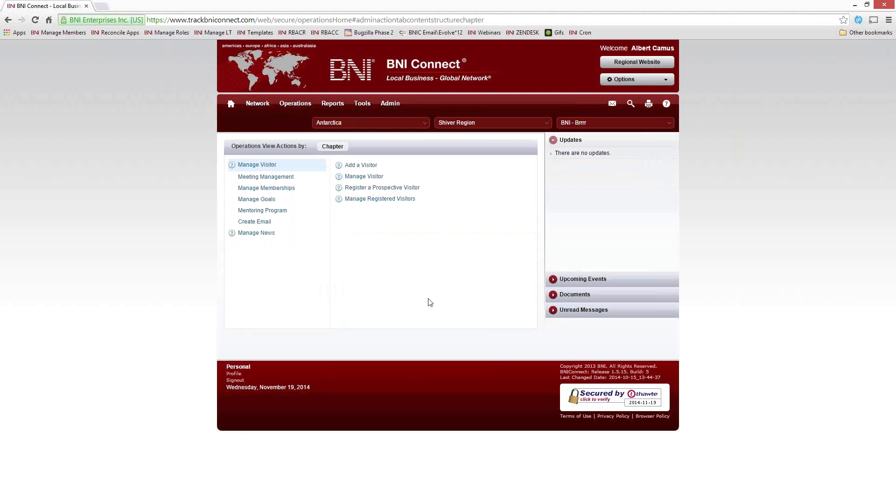
left_click(270, 187)
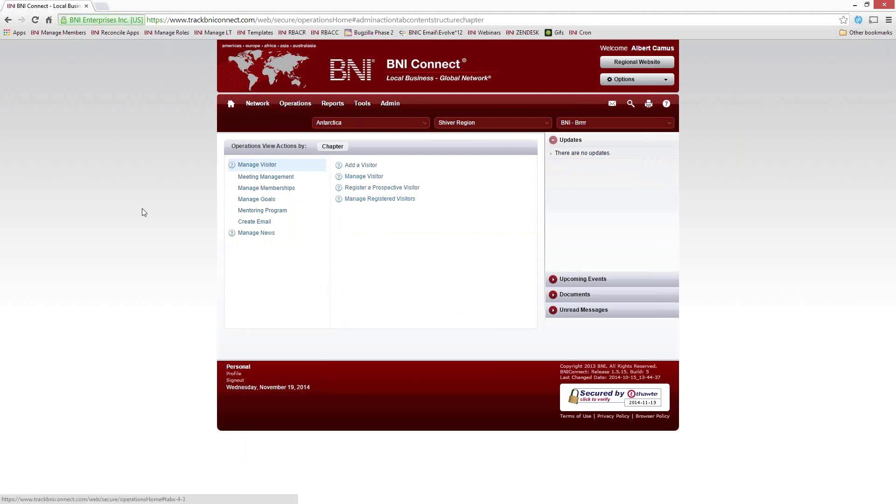
left_click(361, 188)
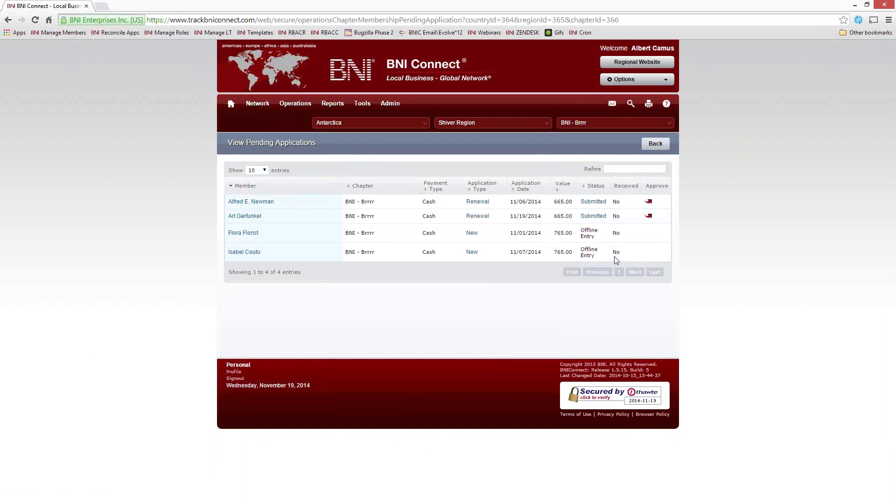
left_click(648, 216)
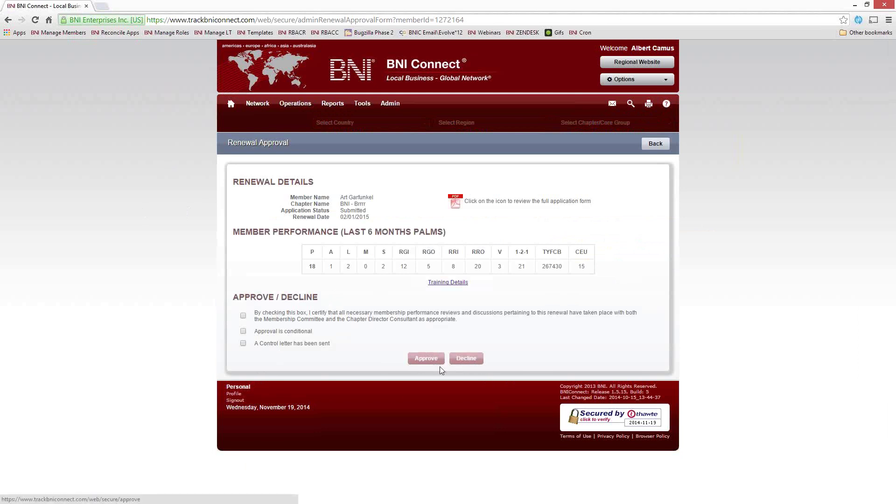
Step: Certify the membership reviews and approve the renewal, giving status Approved with a 02/01/2017 renewal date
left_click(243, 316)
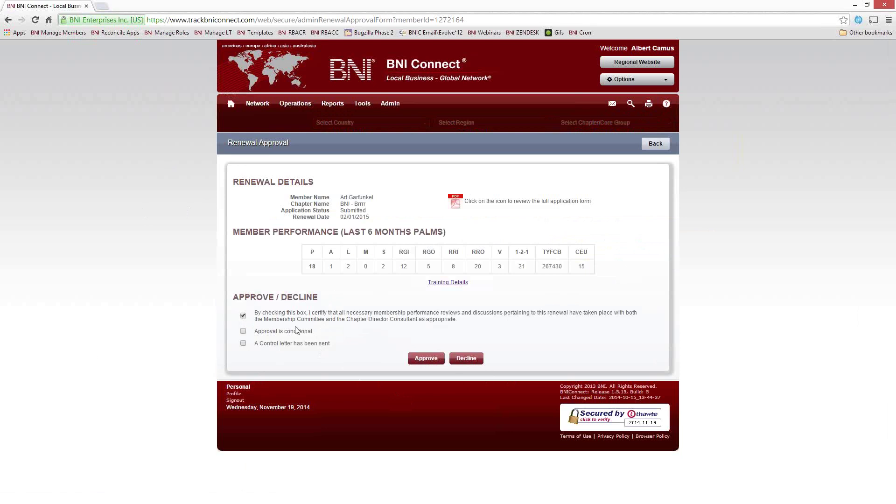
left_click_drag(316, 335, 255, 332)
left_click(282, 334)
left_click(426, 359)
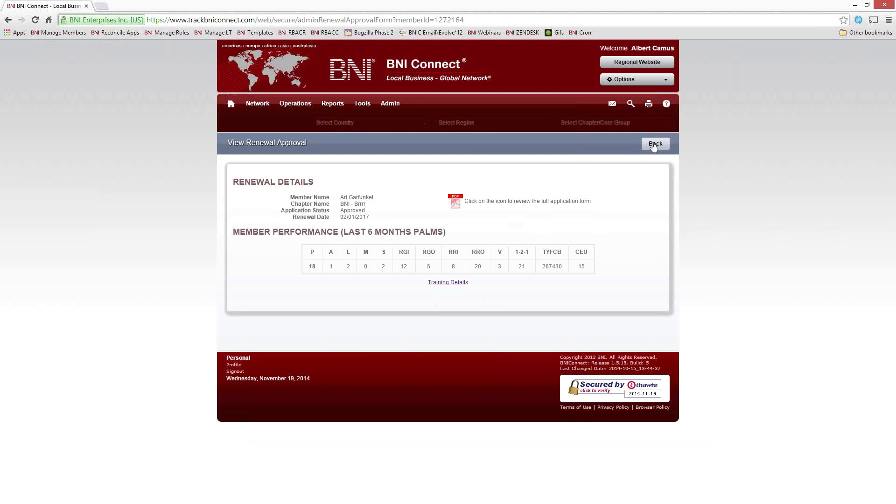
Step: Return from the approved renewal page to the BNI Connect home page
left_click(230, 103)
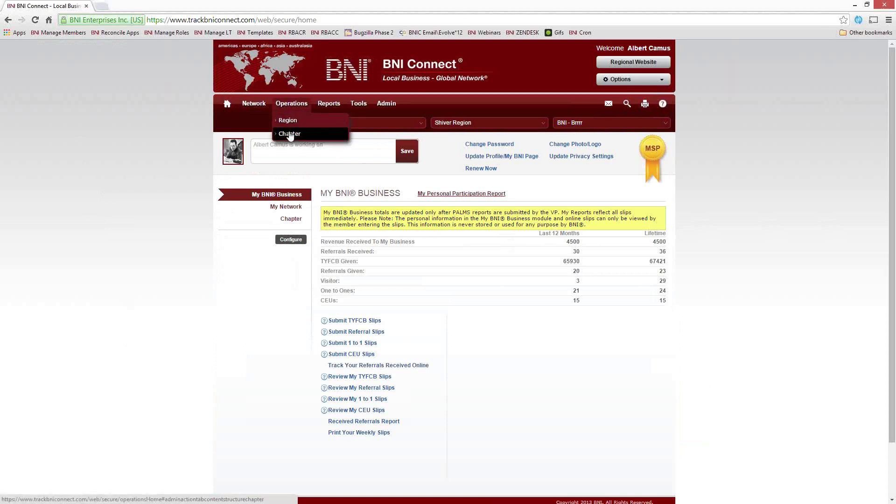
Step: List the chapter's four pending applications through Operations > Chapter > Manage Memberships
mouse_move(291, 105)
left_click(293, 136)
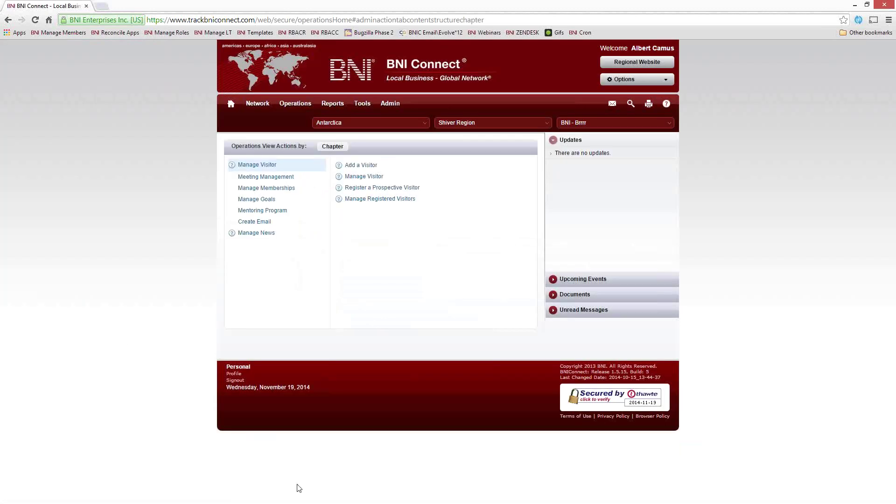
left_click(266, 187)
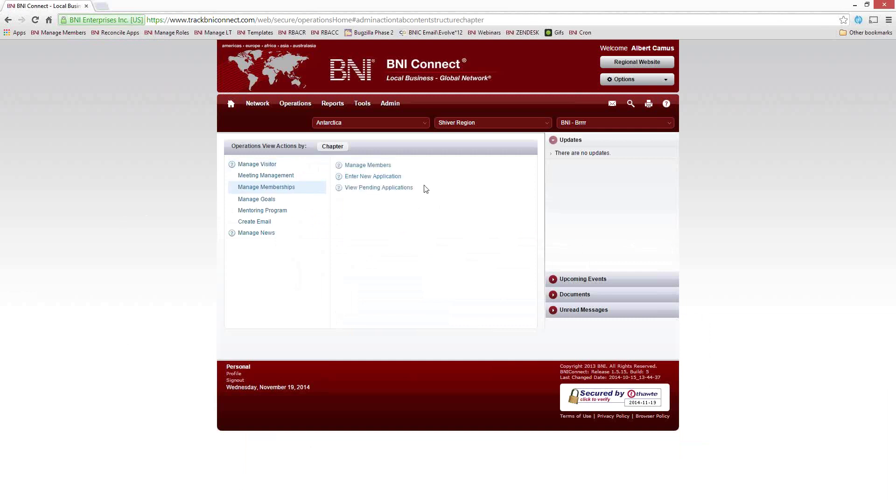
left_click(377, 188)
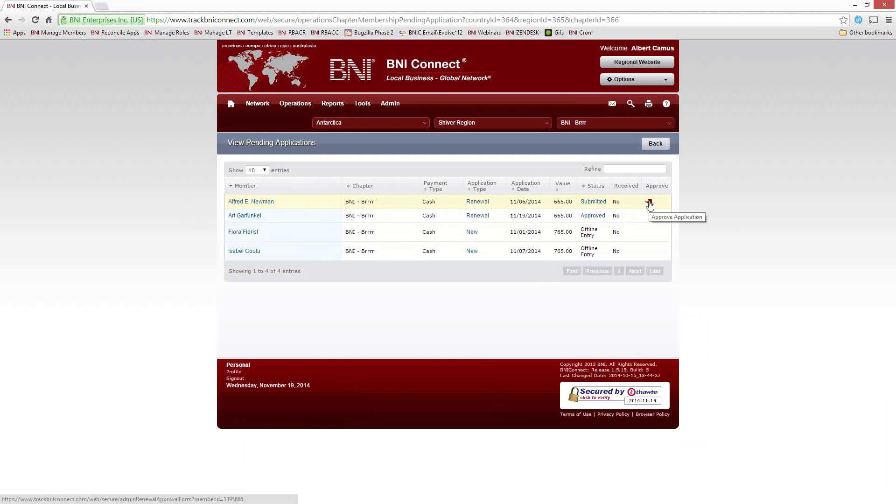
Step: Certify the reviews and decline the first pending renewal, giving status Declined
left_click(649, 203)
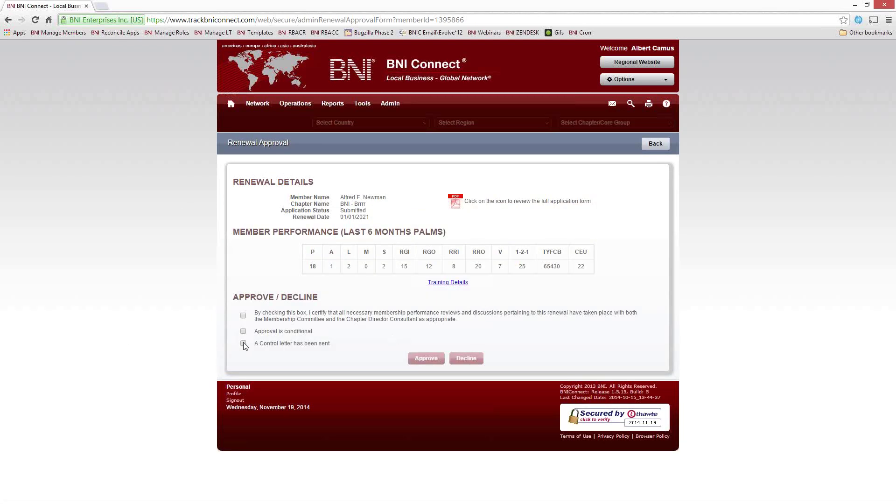
left_click(243, 316)
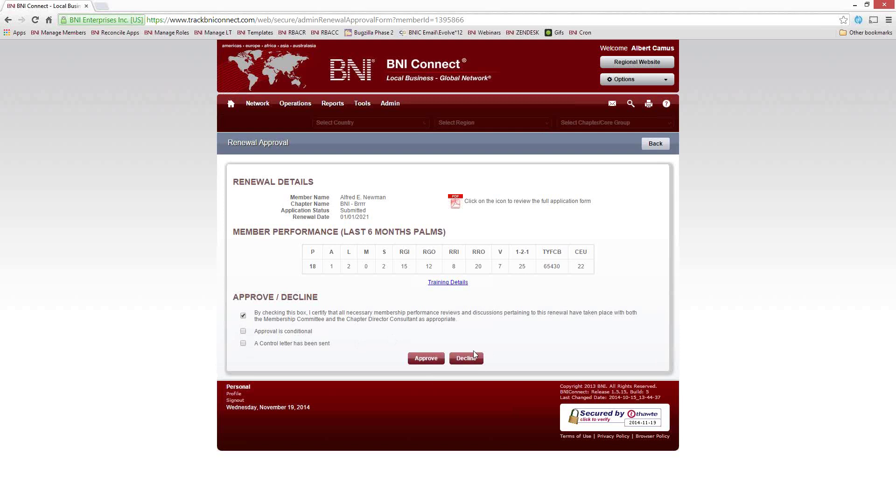
left_click(466, 358)
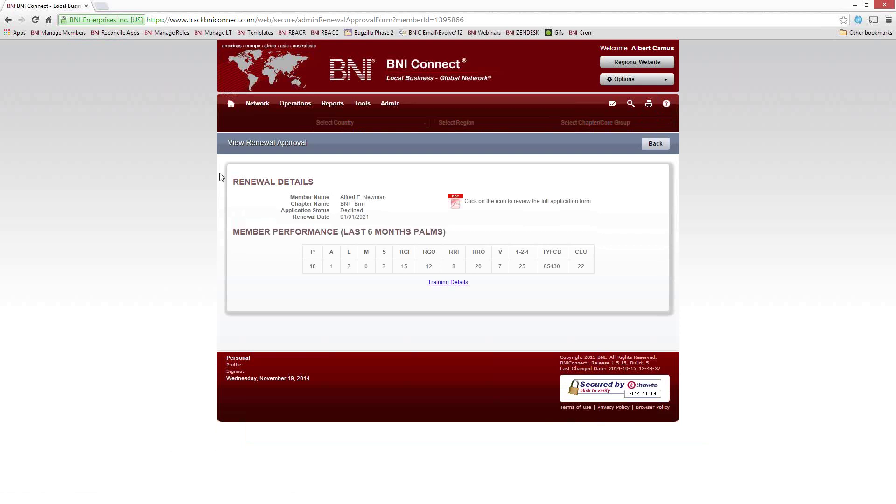
Step: Go back from the declined renewal's details to the My BNI Business home page
left_click(231, 105)
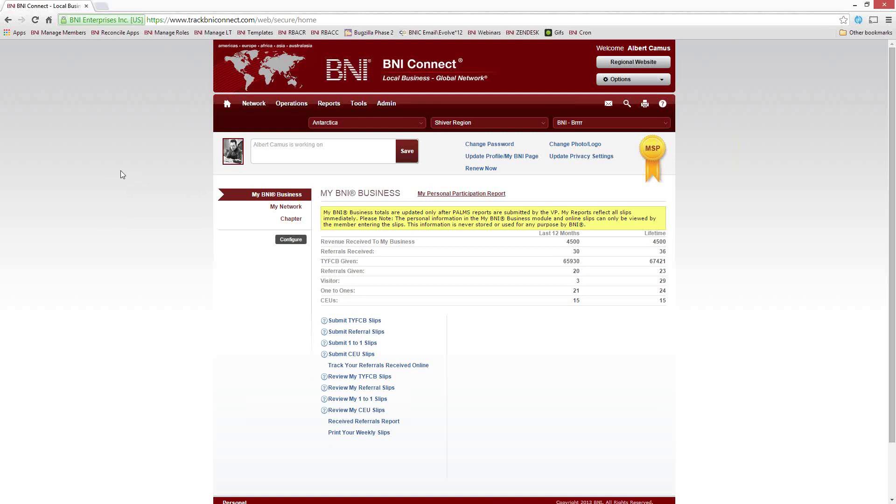
Step: Run the chapter's Membership Dues Report for Nov 19, 2014 from Reports > Chapter
mouse_move(332, 104)
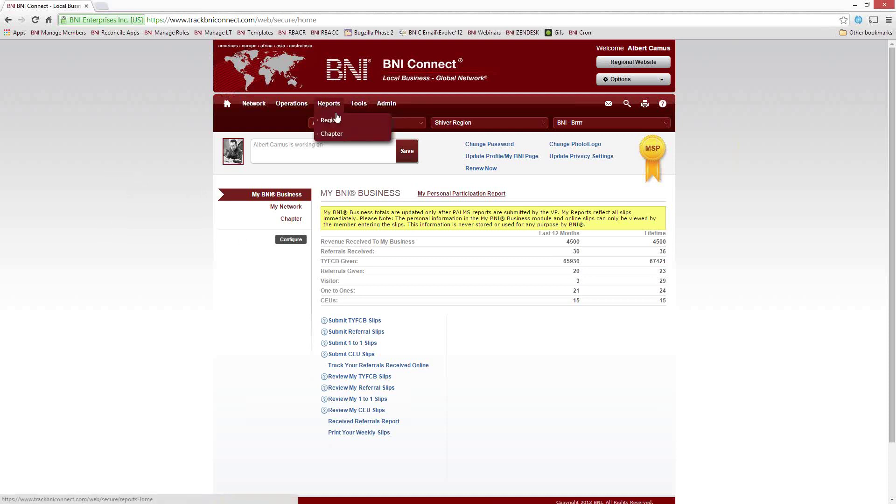
left_click(330, 133)
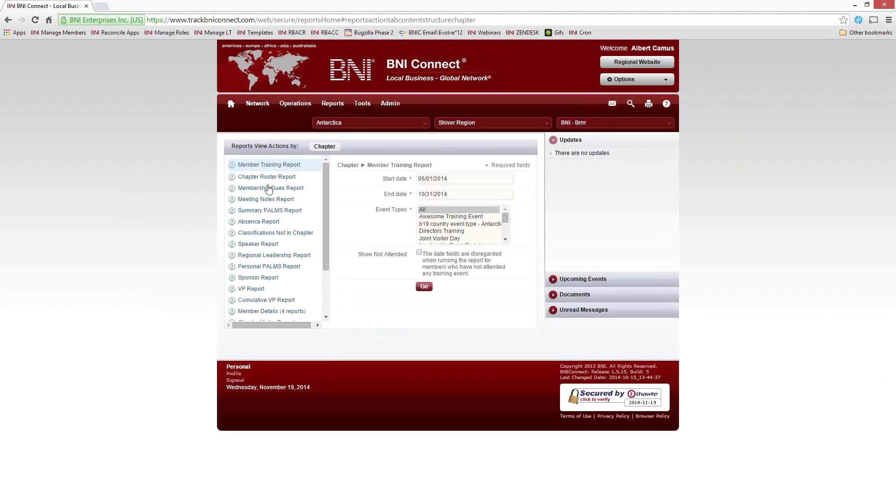
left_click(264, 187)
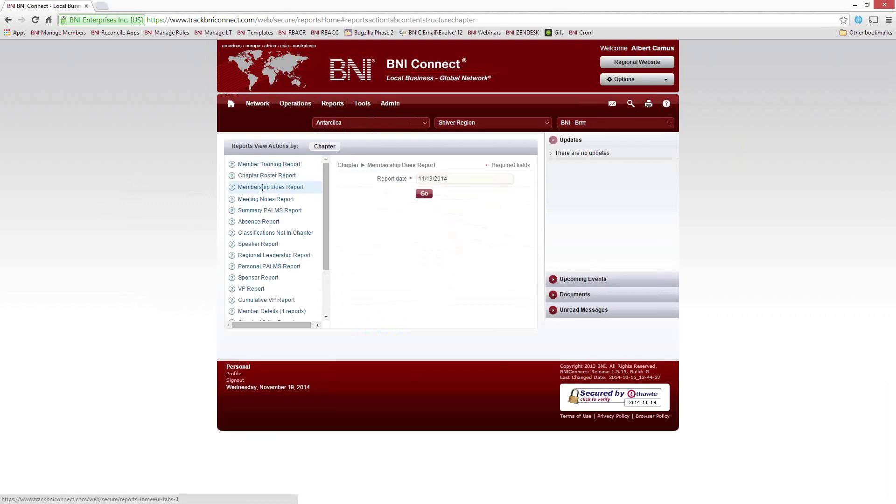
left_click(424, 194)
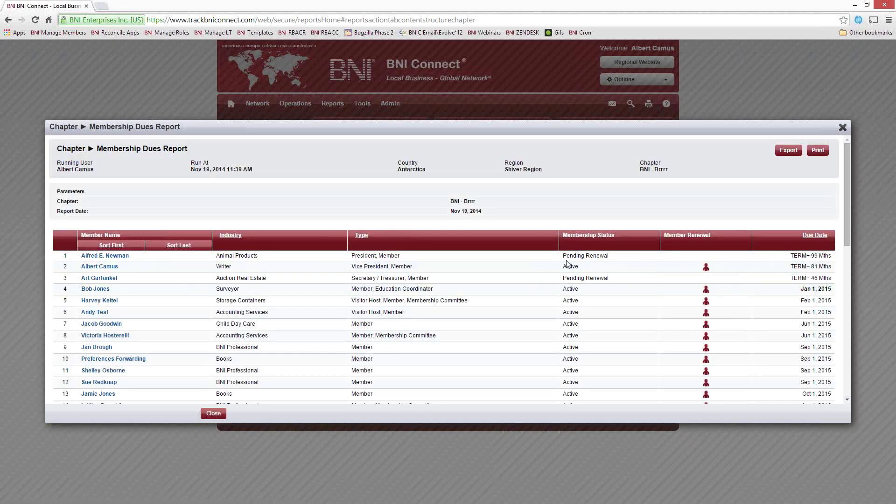
Step: Scroll through the dues report, noting row 1's Pending Renewal status
left_click_drag(847, 217, 847, 237)
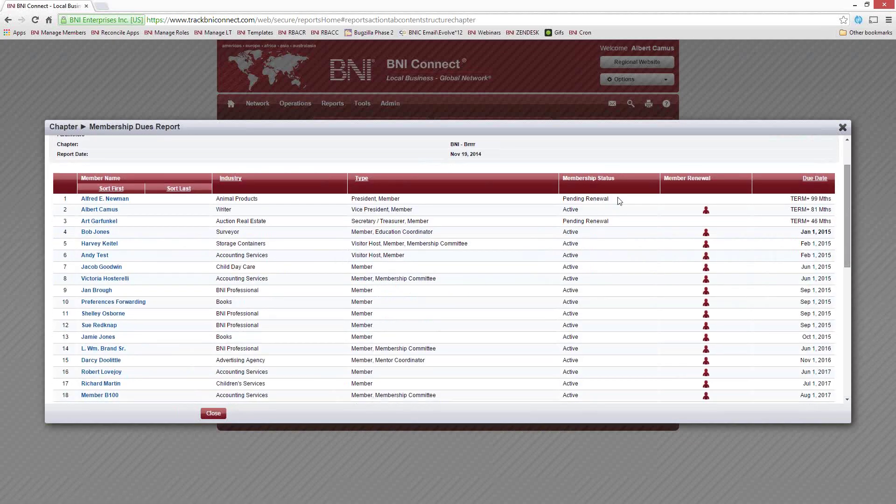
left_click_drag(609, 199, 562, 199)
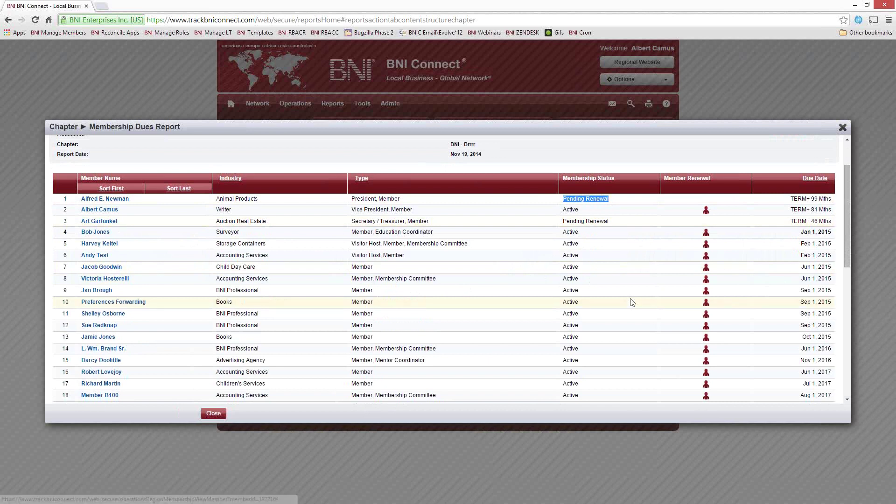
scroll(642, 302, "down", 2)
scroll(642, 302, "down", 10)
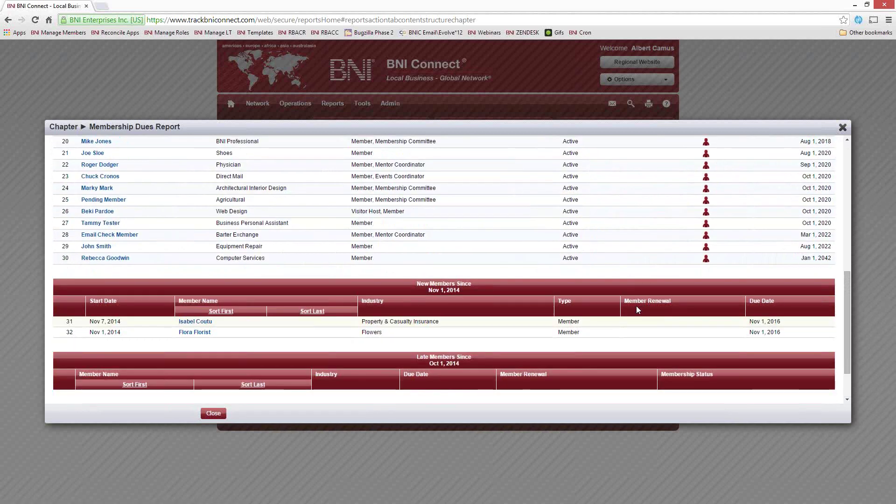
scroll(636, 306, "up", 10)
scroll(651, 299, "up", 1)
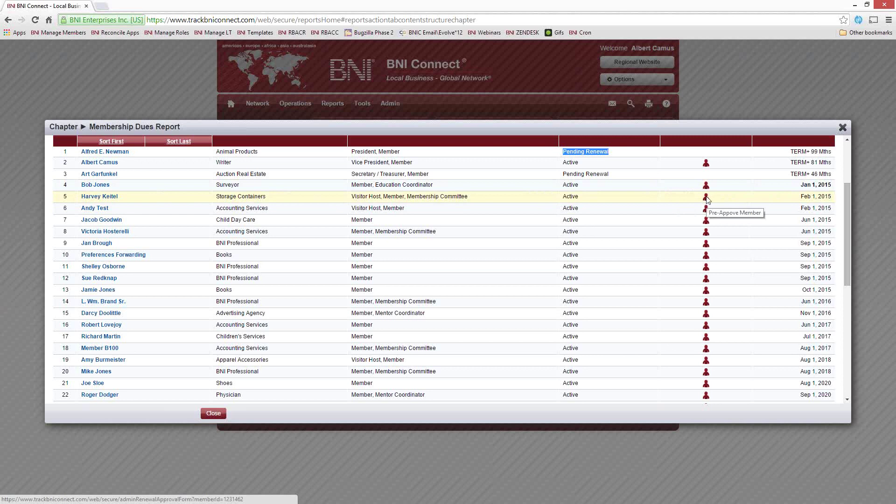
Step: Check that row 5's member renewal is already Pre-Approved, then close its tab
left_click(706, 199)
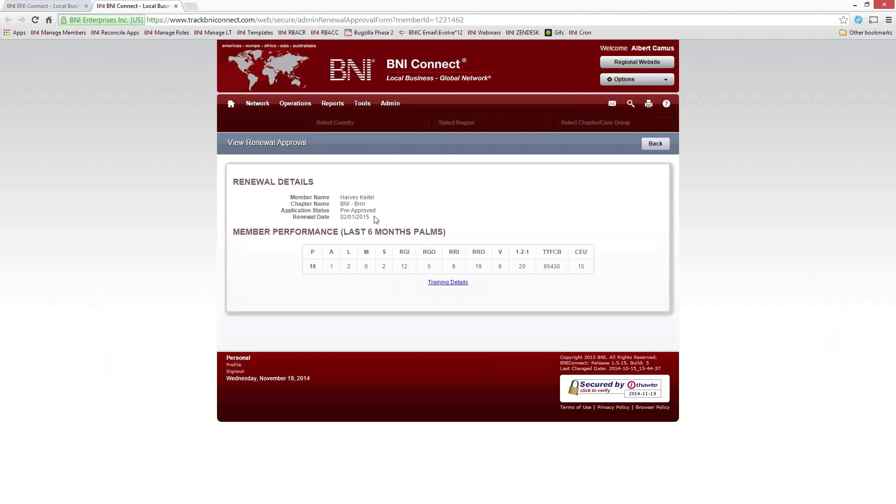
left_click_drag(377, 211, 536, 180)
left_click(532, 184)
left_click(175, 6)
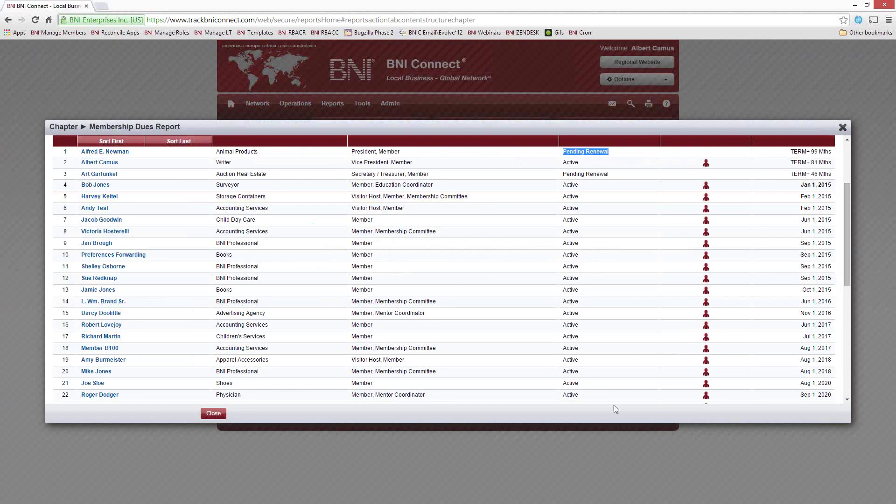
Step: Pre-approve row 16's member renewal despite the early-renewal warning, certifying the reviews took place
left_click(704, 336)
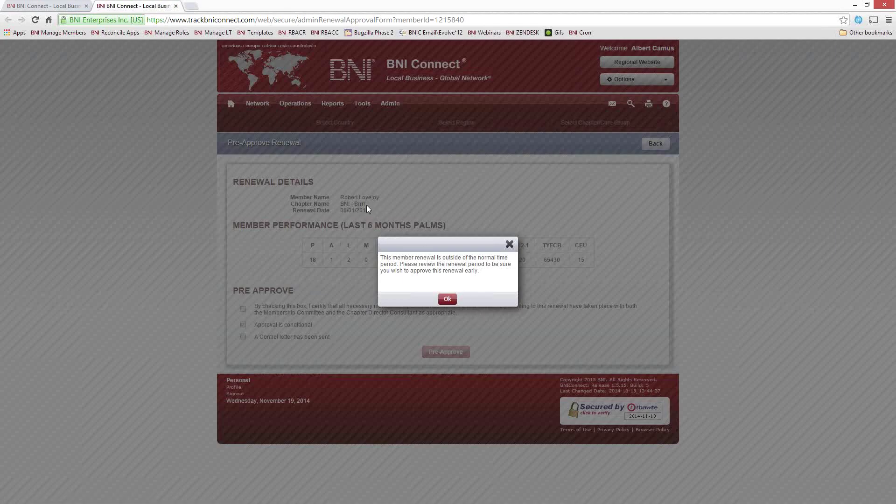
left_click(447, 298)
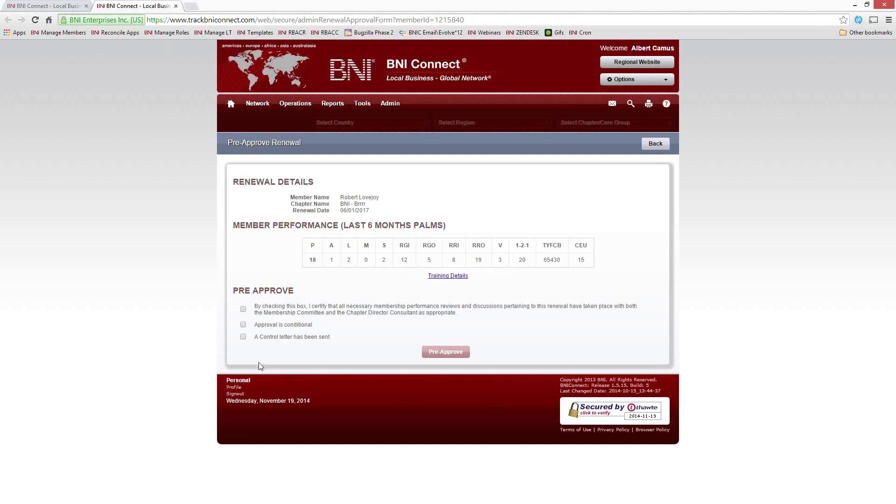
left_click(243, 309)
left_click(446, 354)
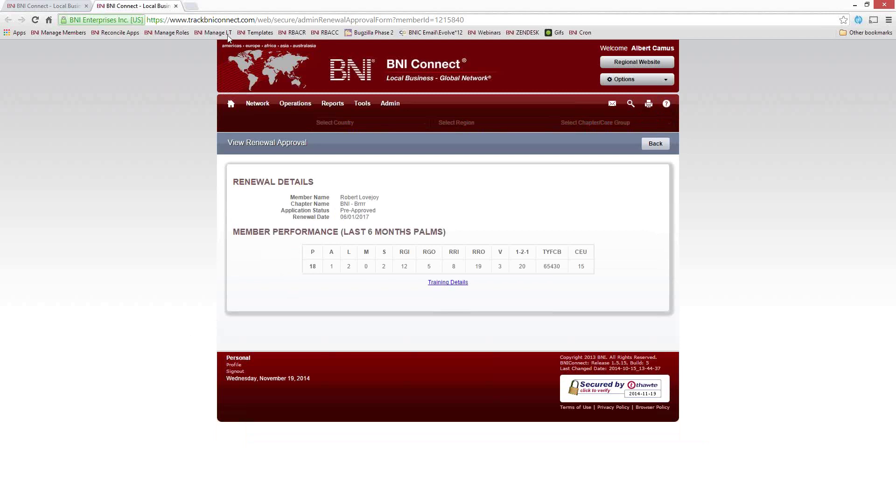
Step: Close the pre-approval tab and the Membership Dues Report, back to the Report date form
left_click(175, 7)
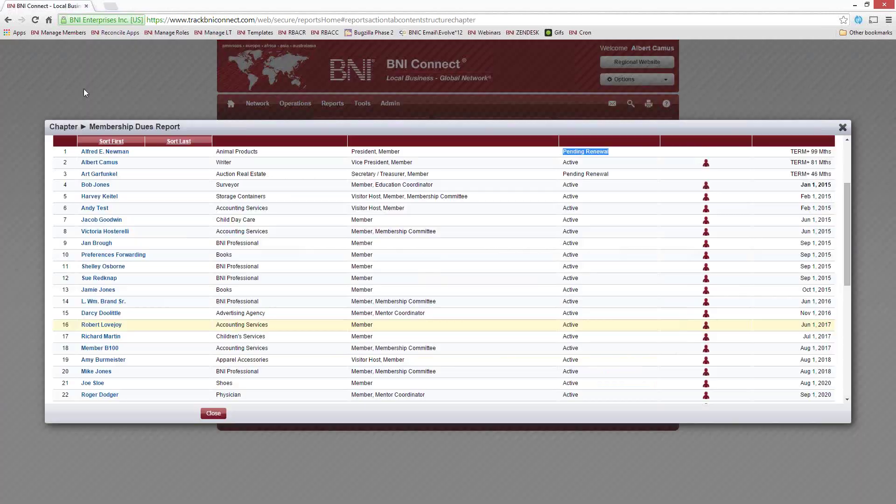
left_click(842, 127)
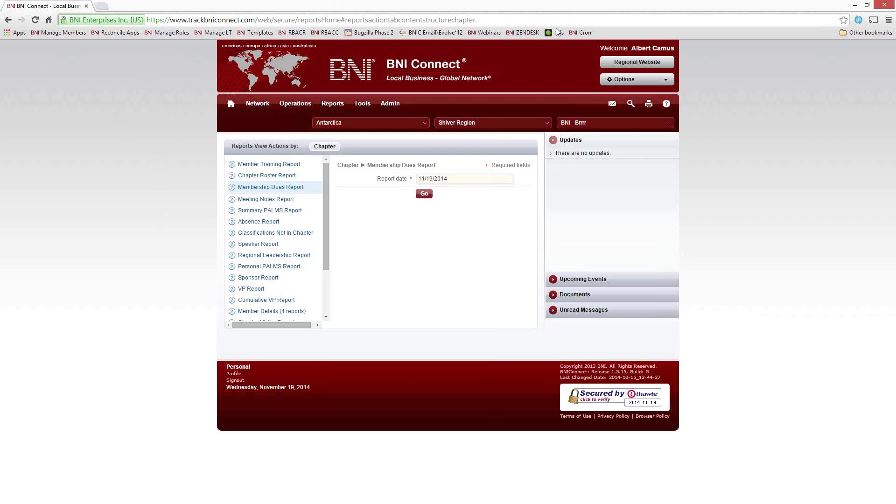
Step: Load the BNI Connect Global site and choose United States as the country
left_click(536, 20)
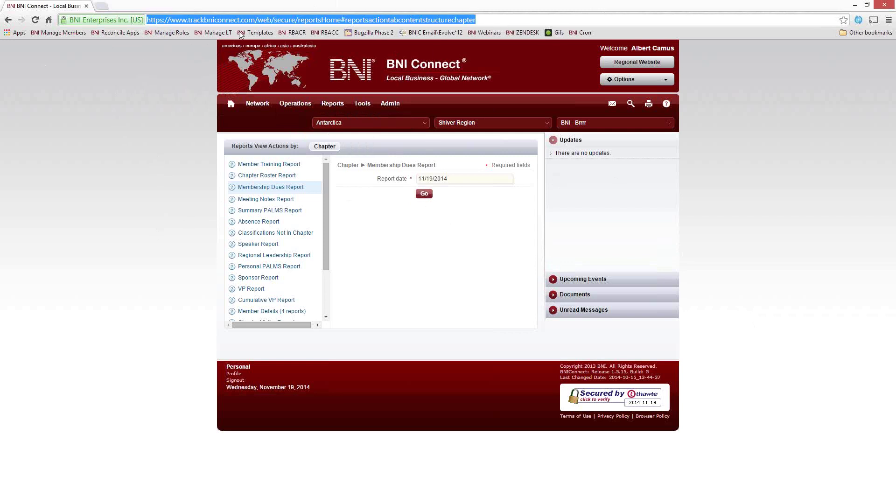
type("bnicon")
key("Return")
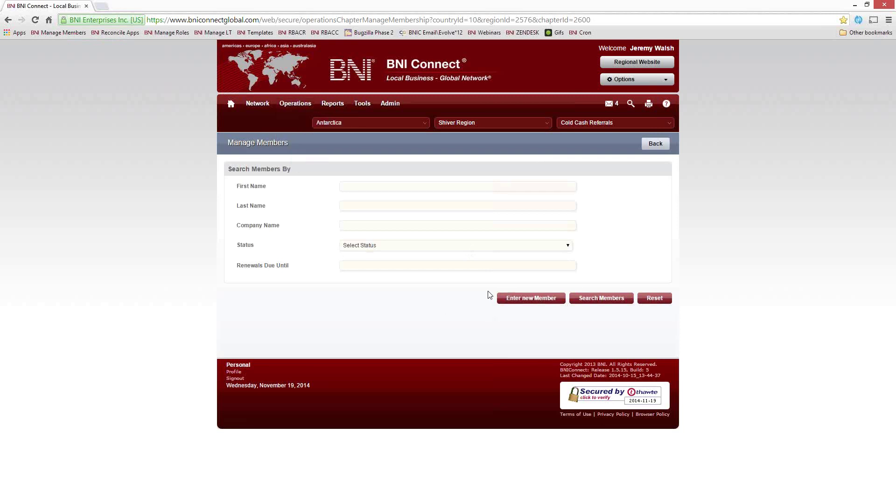
left_click(369, 122)
scroll(361, 219, "down", 10)
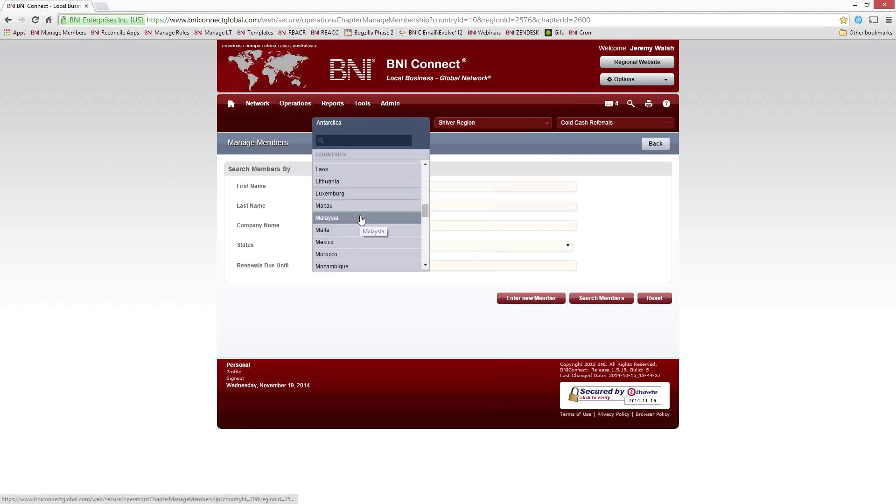
scroll(359, 231, "down", 5)
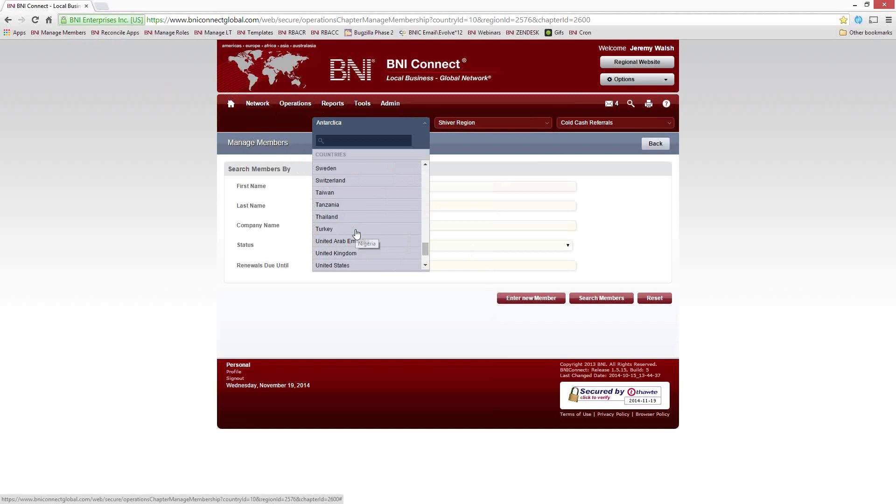
left_click(359, 237)
Step: Pick the MA Boston region and a chapter, then start a new member application
left_click(486, 121)
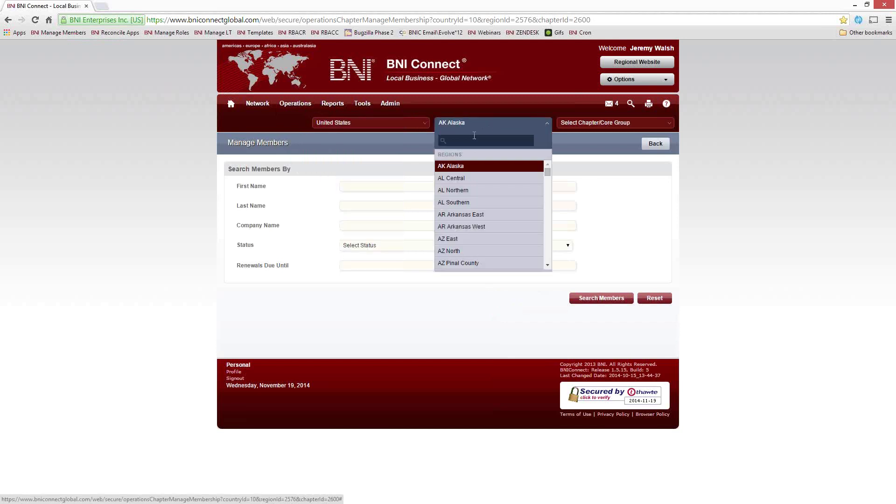
type("boston")
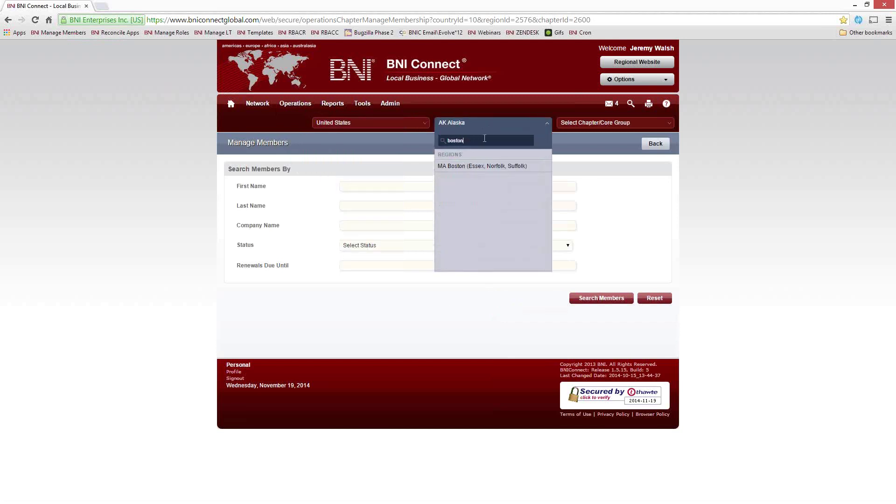
left_click(480, 167)
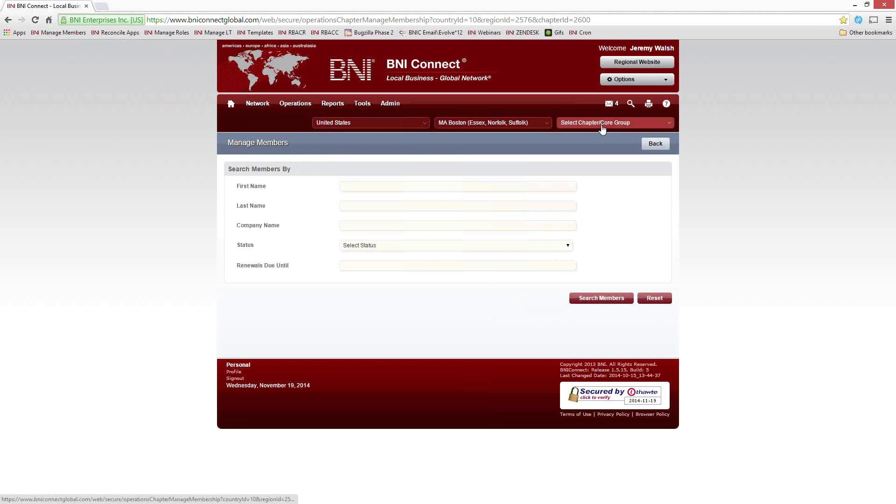
left_click(599, 123)
left_click(372, 239)
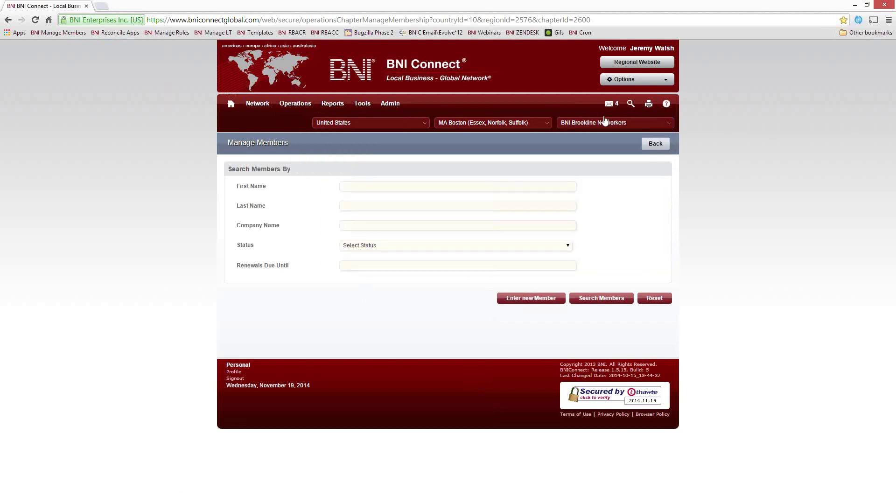
left_click(533, 301)
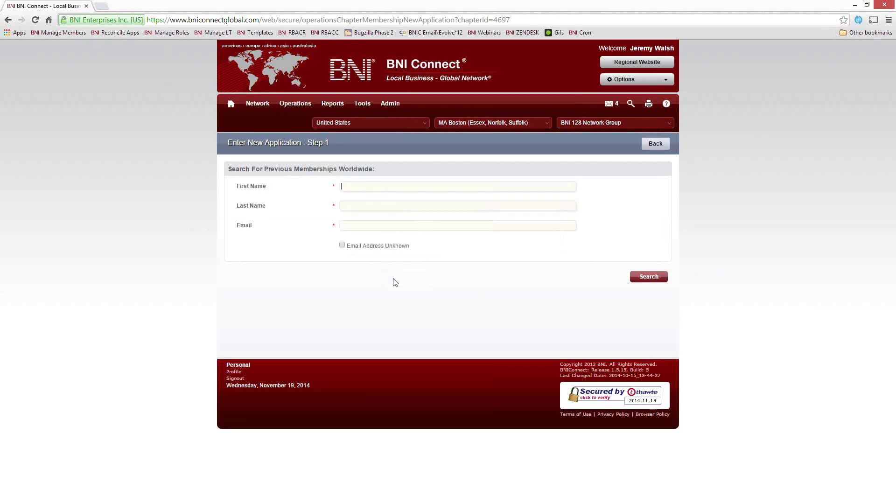
Step: Search the applicant's name with email unknown, find no prior records, and open the new member form
type("jho")
type("shcno")
type("chmo")
left_click(395, 245)
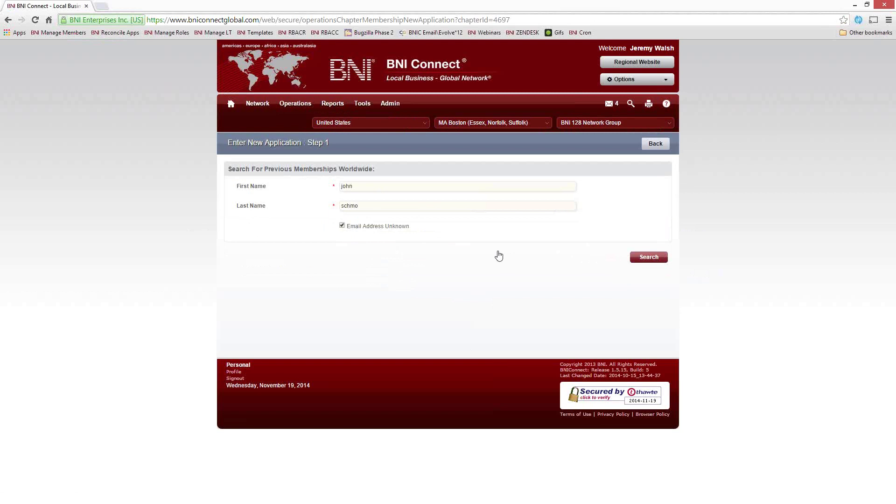
left_click(651, 258)
left_click(658, 259)
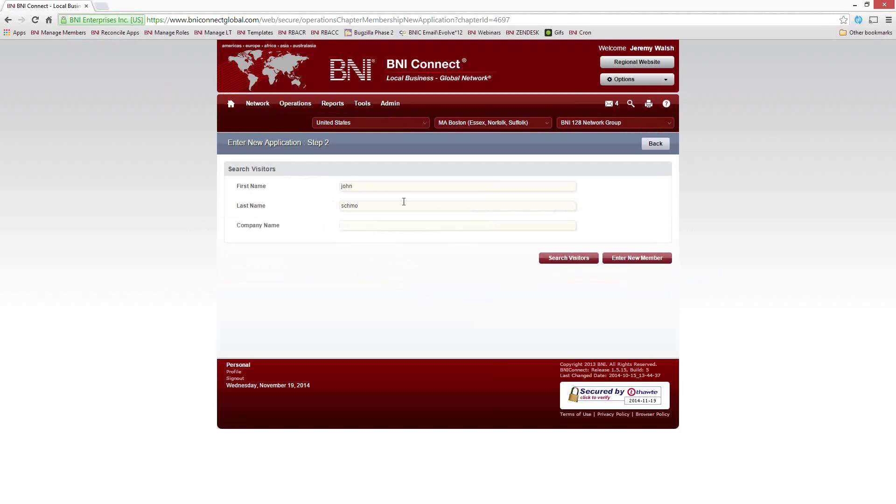
left_click(632, 259)
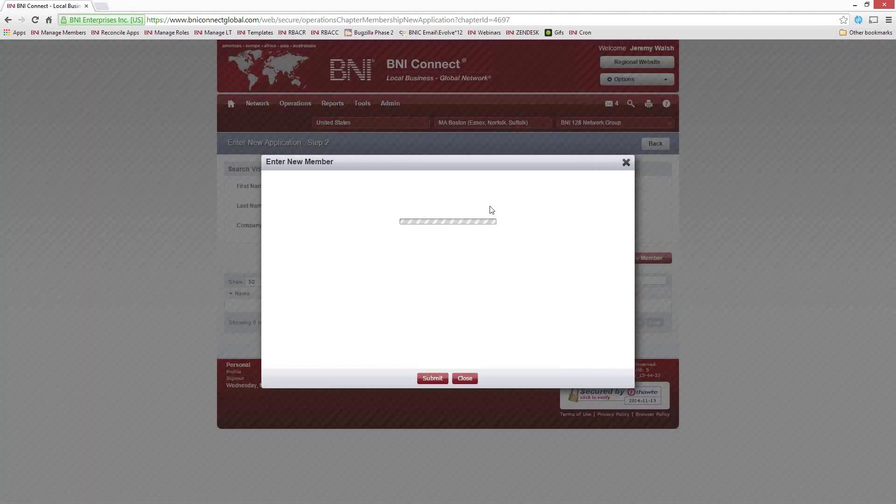
Step: Set date 20th, chapter BNI Brookline Networkers, industry Advertising, billboard classification, and a chapter sponsor
left_click(432, 195)
left_click(471, 256)
left_click(452, 257)
left_click(453, 314)
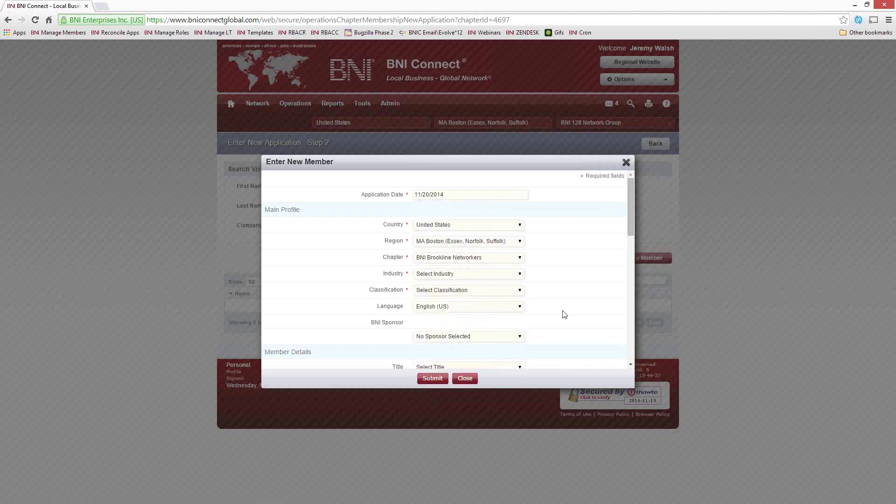
scroll(467, 262, "down", 1)
left_click(451, 216)
left_click(452, 237)
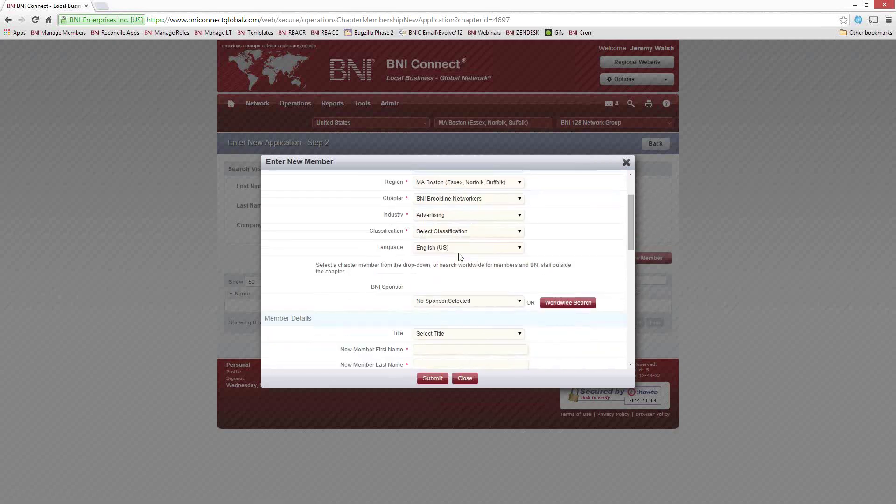
left_click(454, 231)
left_click(467, 288)
scroll(472, 238, "down", 2)
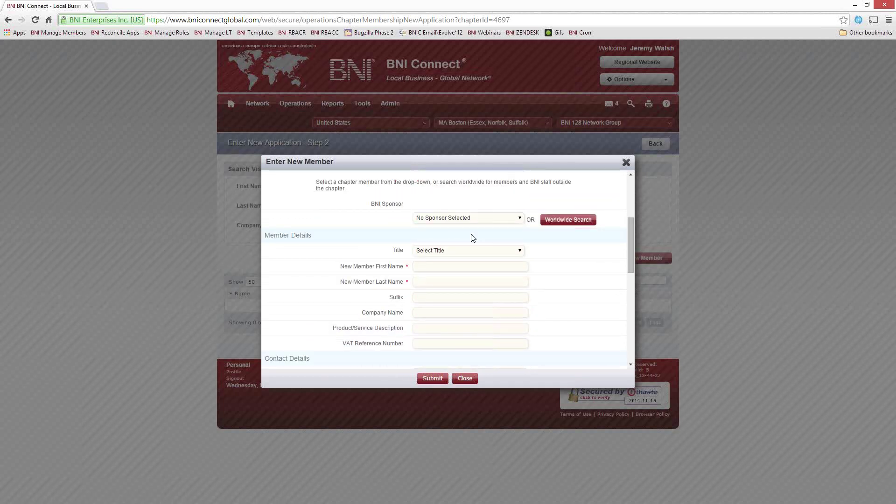
left_click(464, 218)
left_click(453, 280)
Step: Enter member name 'Test Member', the remaining contact details and phone number, marking no email
type("Test")
key("Tab")
type("Member")
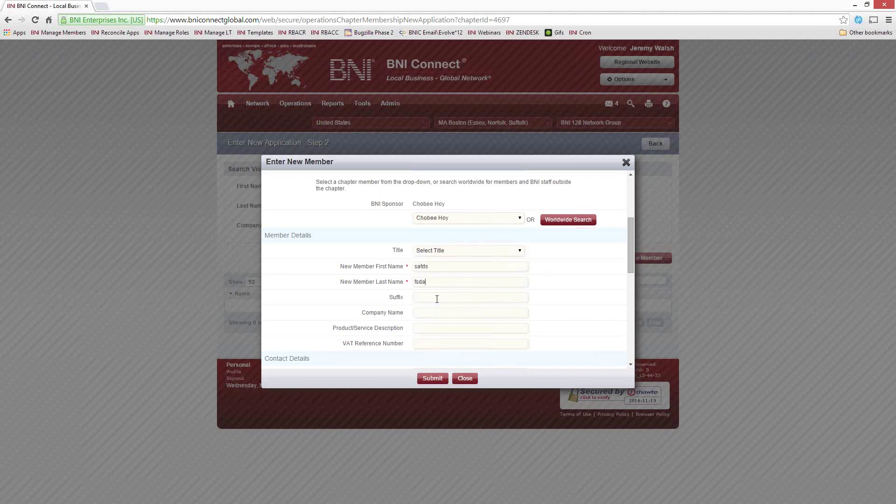
scroll(433, 278, "down", 3)
type("sasdasdf")
scroll(441, 261, "down", 2)
left_click(433, 253)
type("234324324")
left_click(415, 329)
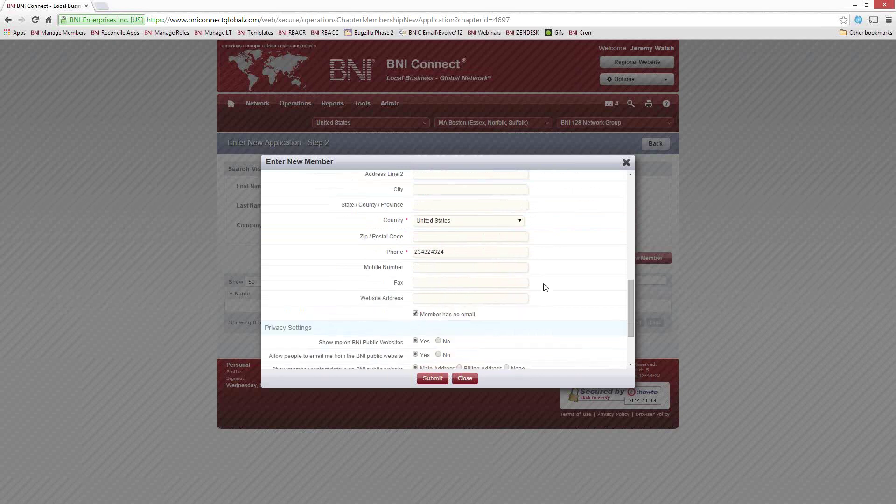
Step: Choose Online Credit Card Payment and the Two Year Membership option
scroll(543, 287, "down", 3)
left_click(436, 346)
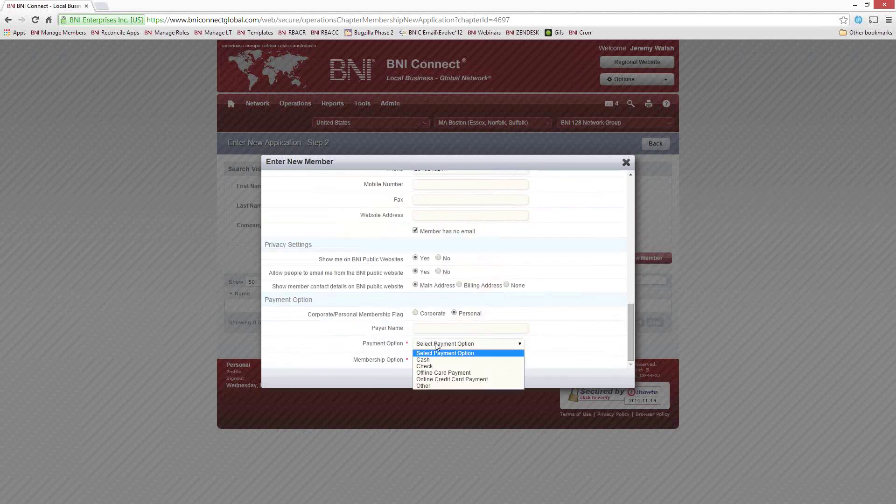
left_click(451, 379)
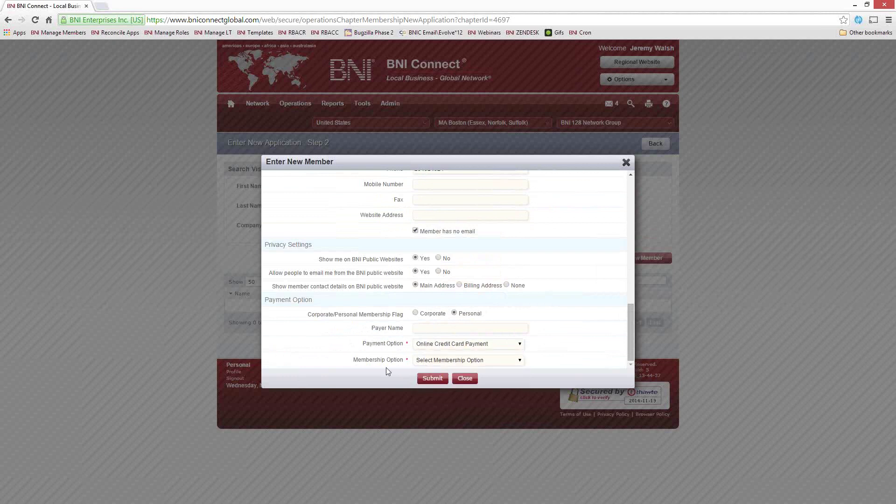
left_click(449, 360)
left_click(441, 382)
Step: Submit the application and open the Authorize.Net payment form for the 785.00 due
left_click(427, 381)
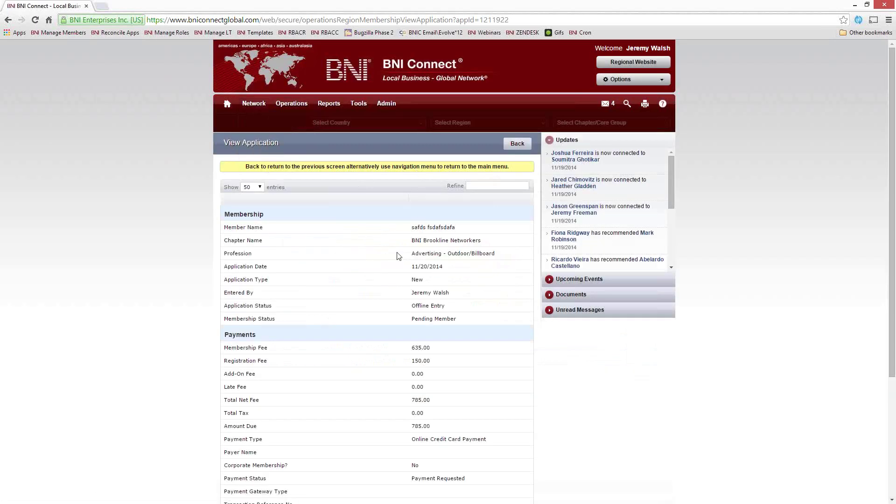
scroll(432, 286, "down", 4)
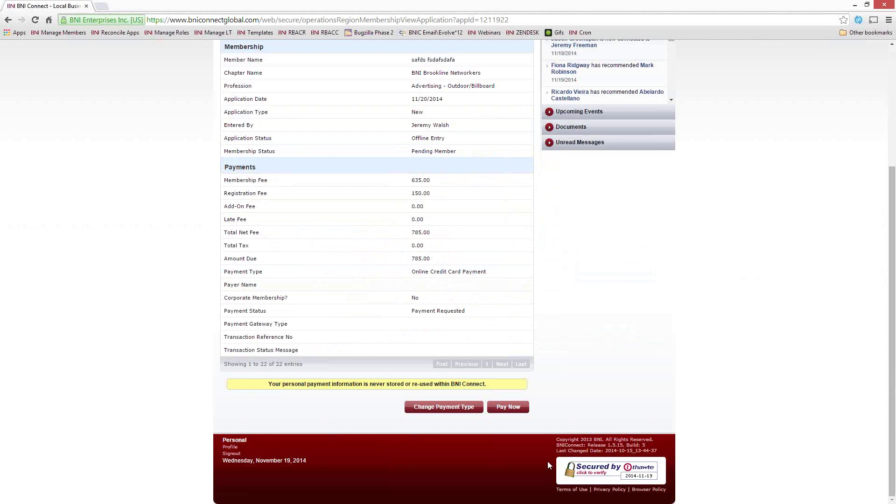
left_click(513, 407)
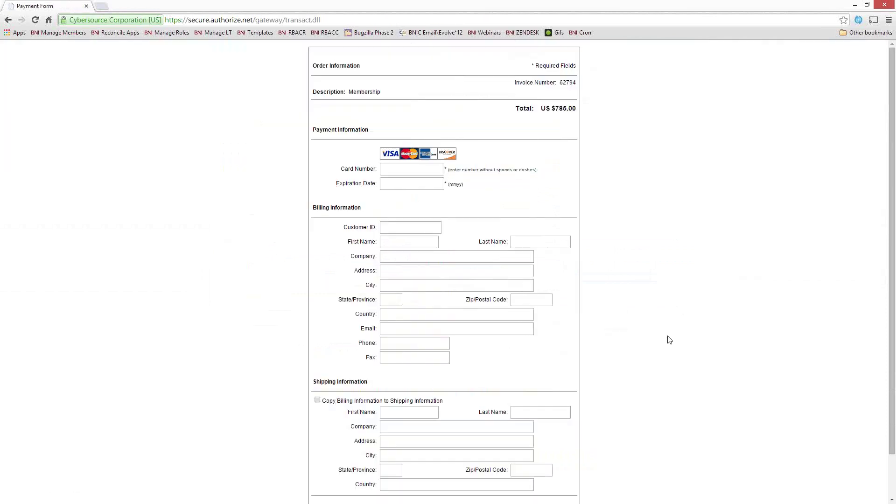
Step: Leave the payment form unpaid and go to Operations > Region
scroll(668, 336, "down", 2)
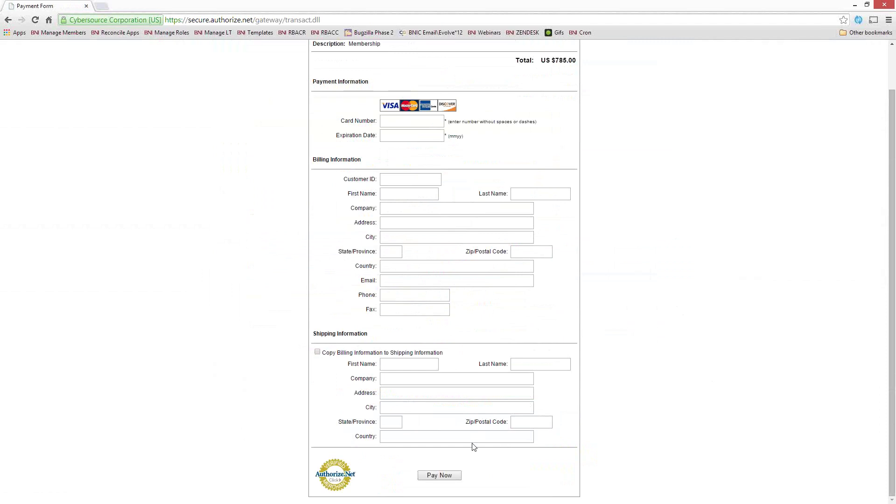
scroll(317, 359, "up", 2)
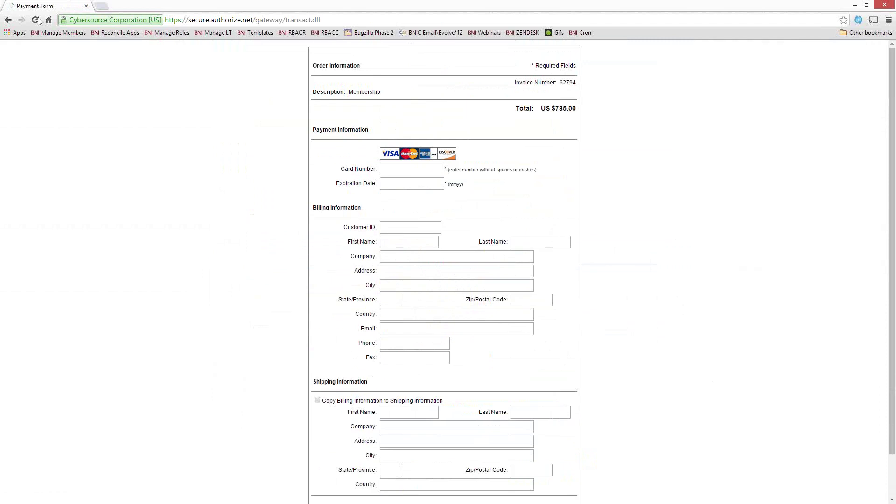
left_click(8, 20)
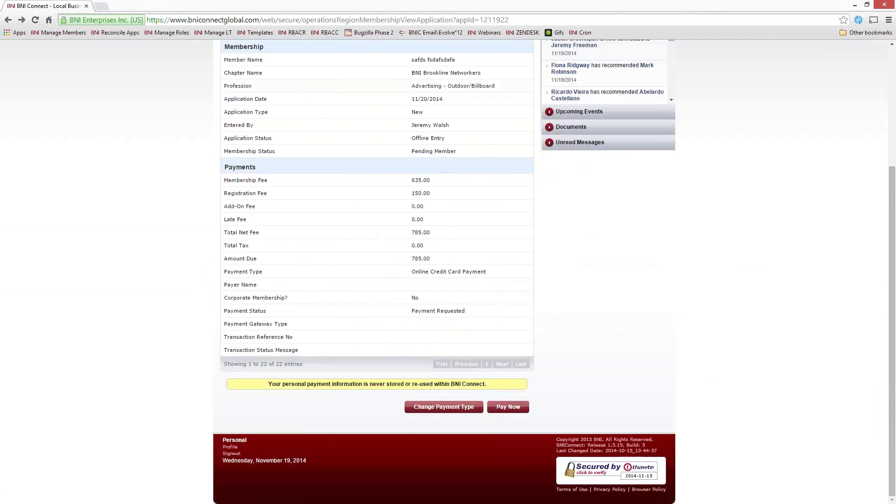
scroll(180, 295, "up", 4)
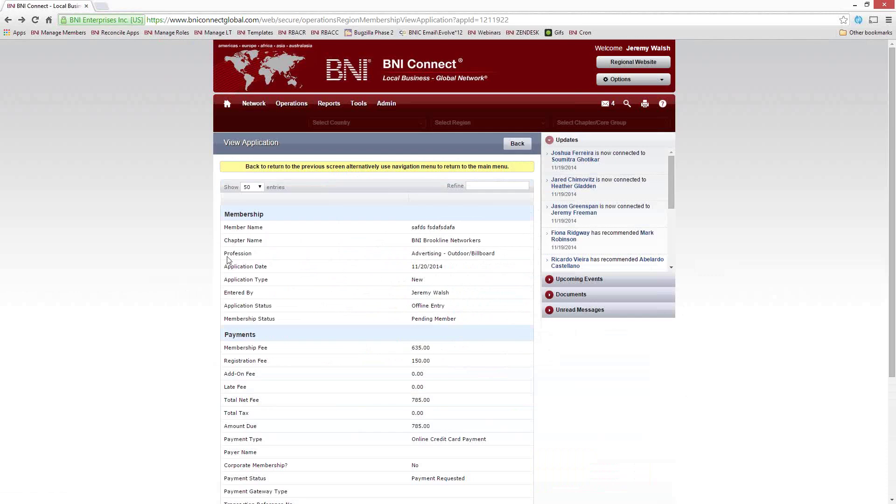
mouse_move(291, 105)
left_click(292, 148)
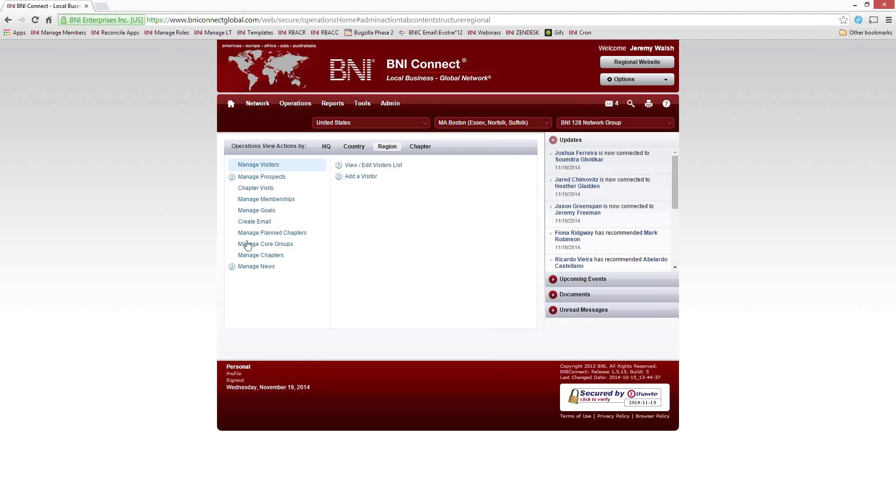
Step: Open Manage Memberships > Reconcile Applications, find the Brookline Networkers application on page 2, and dismiss the void prompt
left_click(287, 201)
left_click(374, 187)
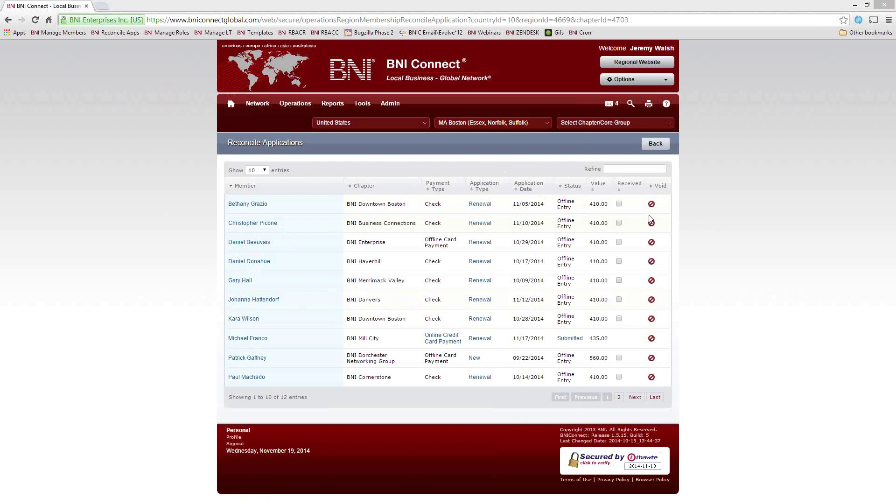
left_click(619, 397)
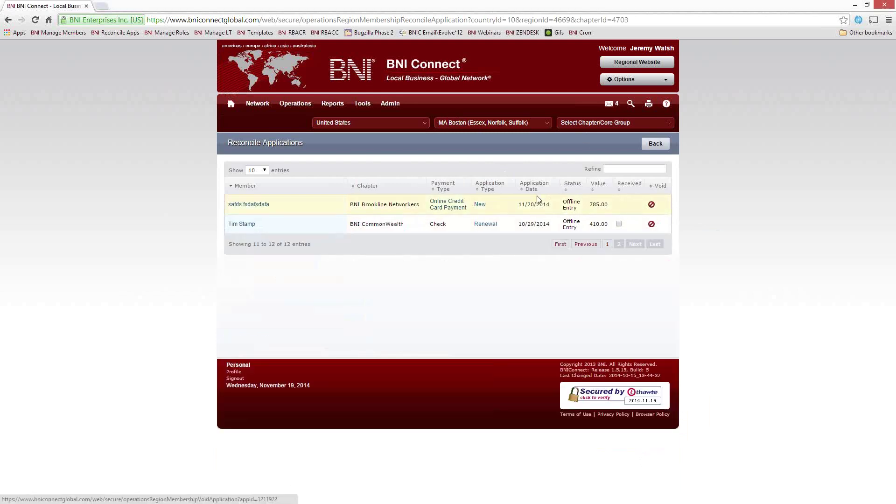
left_click(651, 206)
left_click(473, 90)
key("Return")
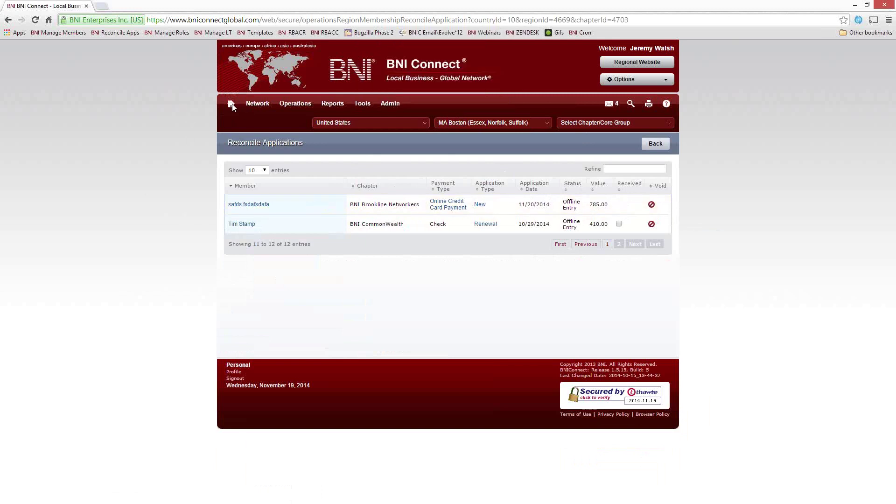
Step: Go to the BNI Connect home page and reload it to show My BNI Business
left_click(231, 104)
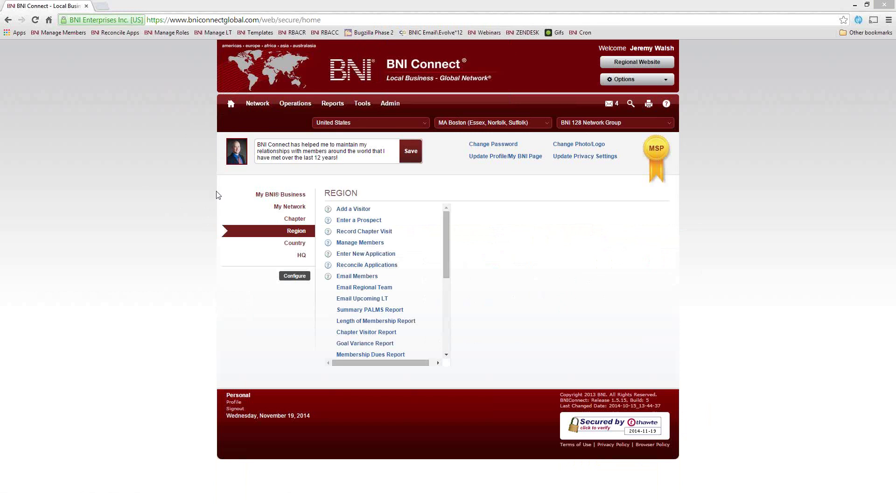
left_click(229, 105)
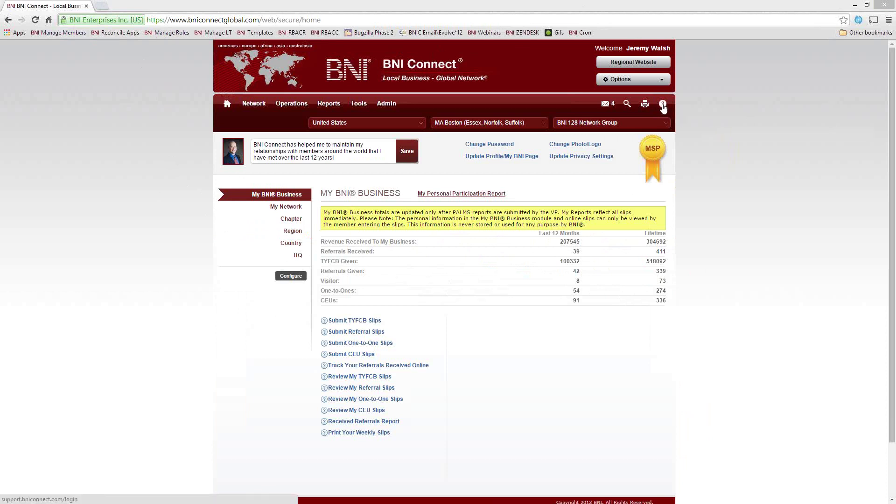
Step: Open the ZENDESK support site bookmark in a new tab and switch to it
right_click(530, 33)
left_click(541, 41)
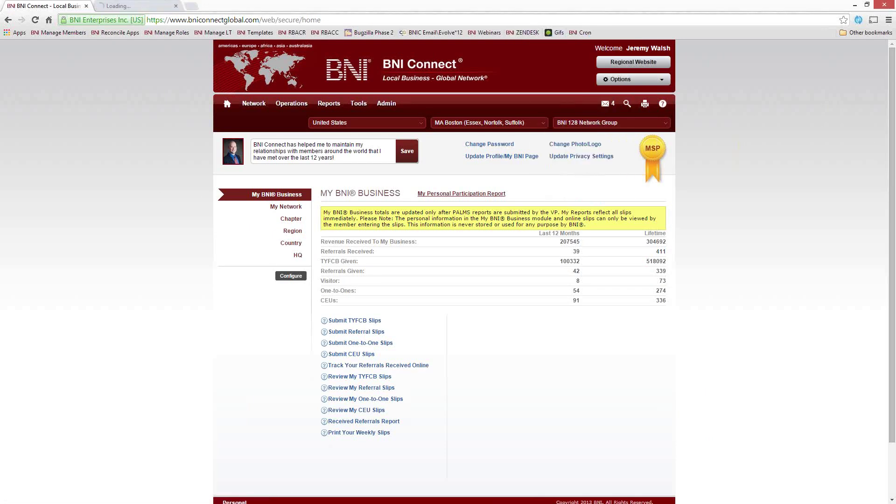
left_click(133, 6)
scroll(351, 338, "down", 10)
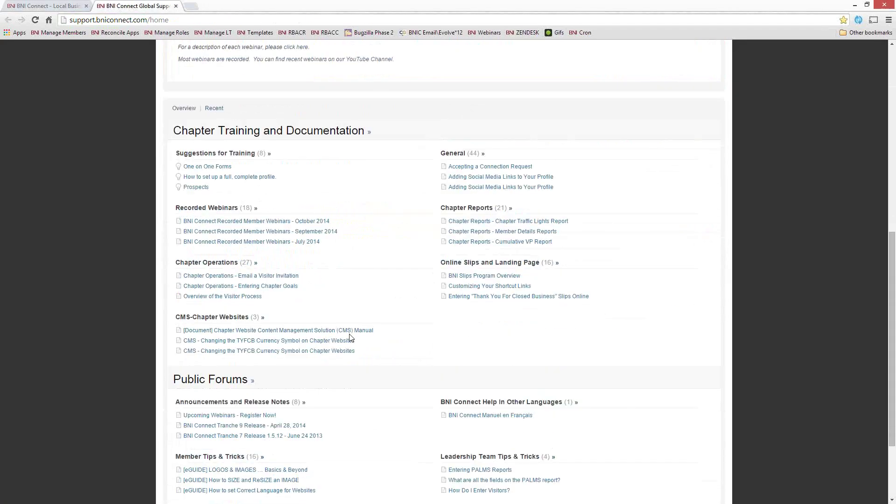
scroll(351, 338, "down", 1)
scroll(336, 336, "up", 2)
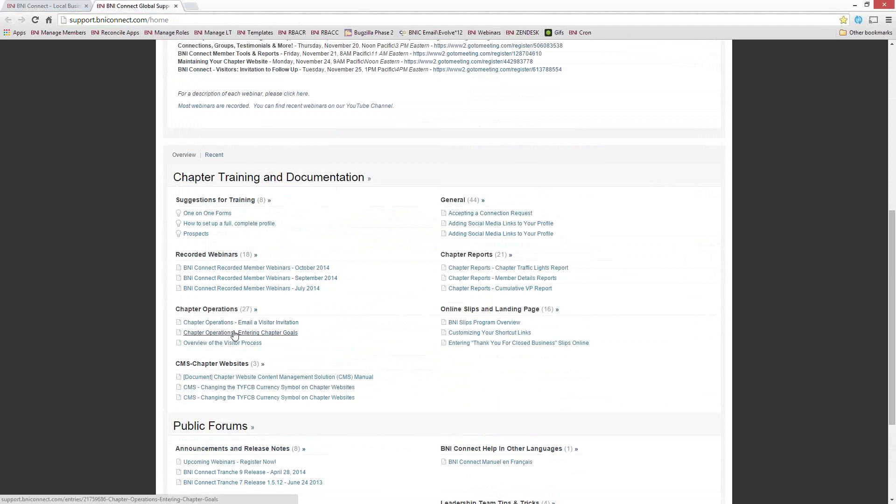
Step: Open BNI Connect Recorded Member Webinars - October 2014 and highlight the first webinar's heading
left_click(207, 268)
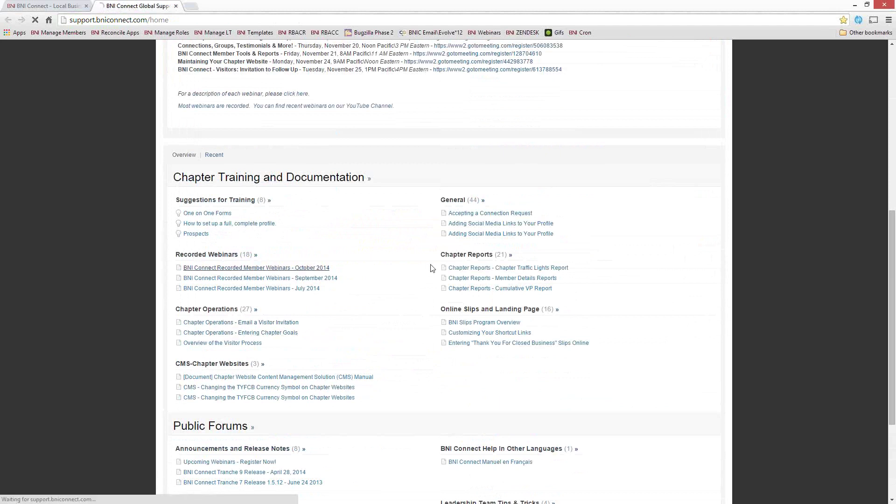
scroll(394, 293, "down", 3)
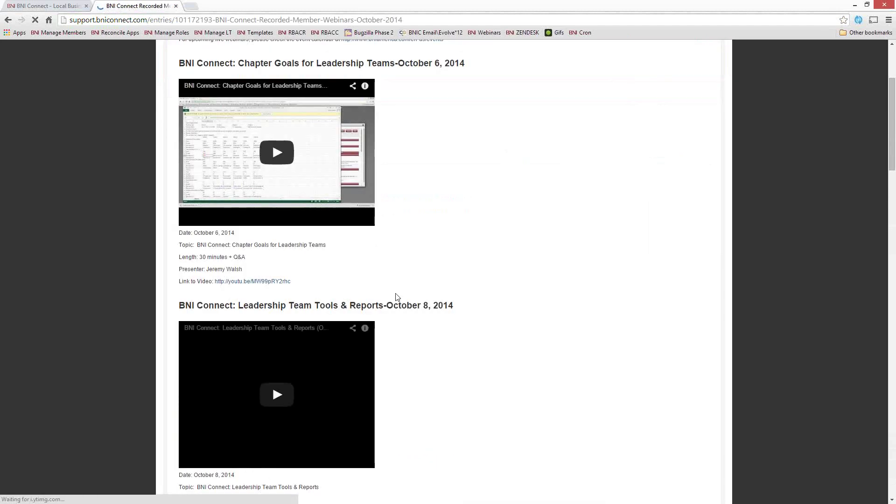
scroll(397, 296, "down", 13)
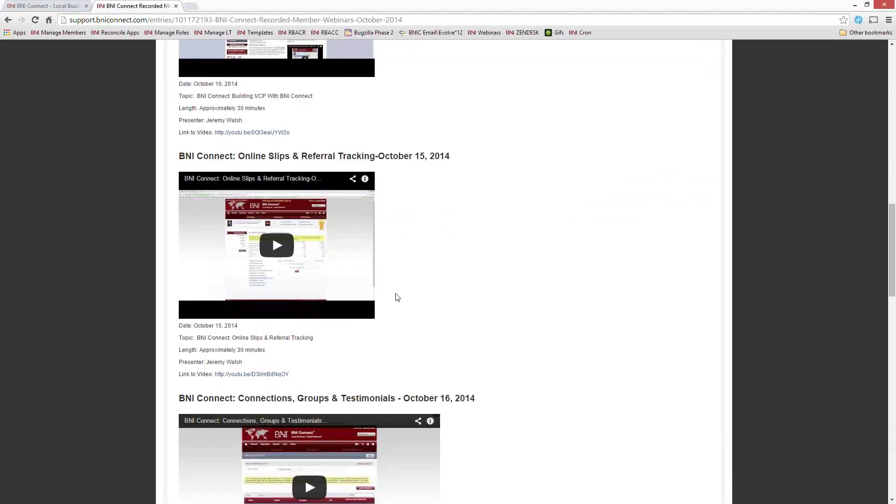
scroll(397, 297, "down", 12)
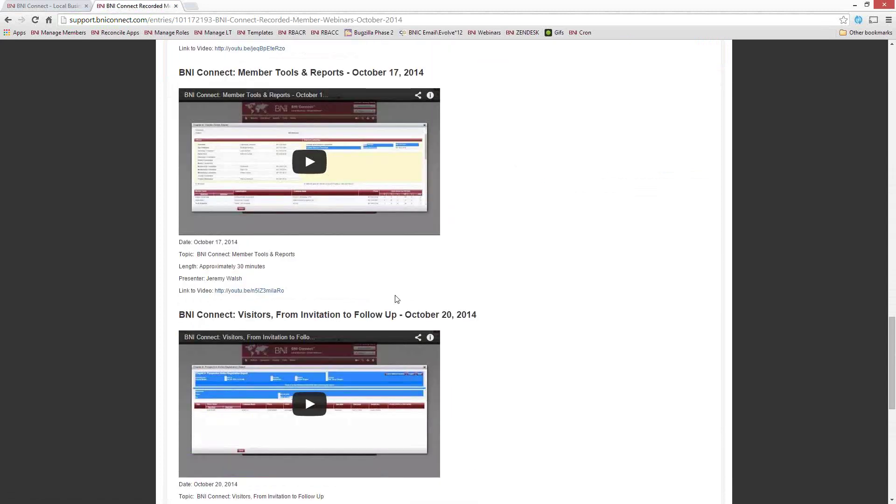
scroll(396, 296, "down", 10)
scroll(394, 289, "up", 20)
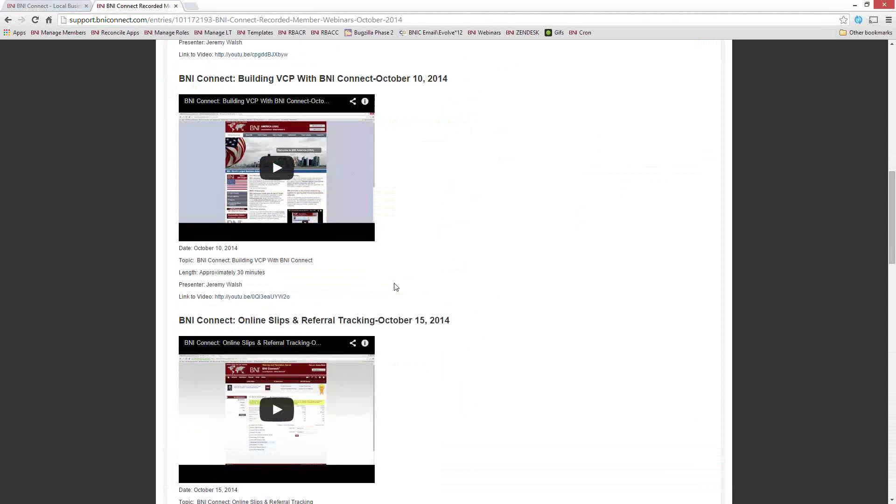
scroll(395, 287, "up", 13)
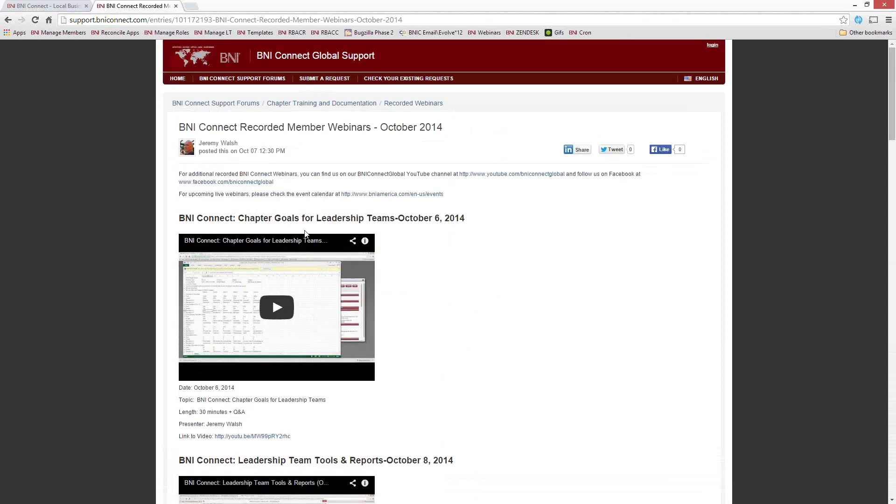
left_click_drag(254, 218, 430, 220)
Step: Clear the highlight and return to the BNI Connect home tab
left_click(403, 290)
left_click(64, 10)
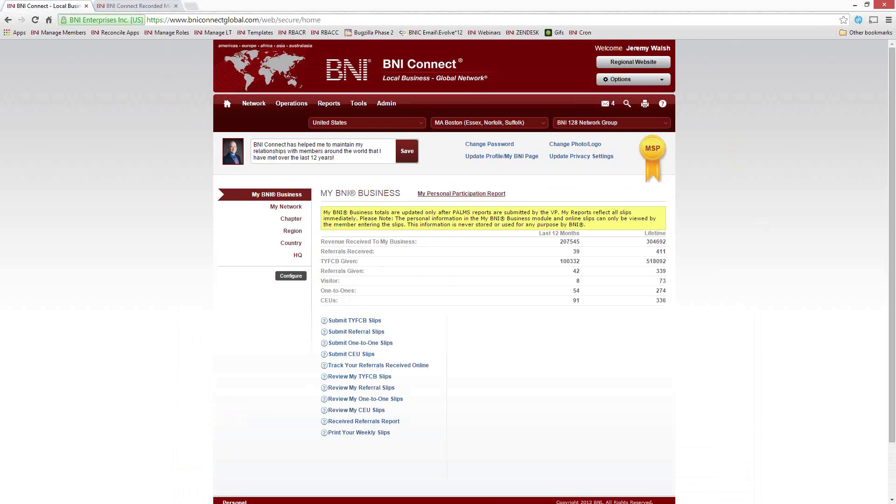
Step: From the webinars tab, go via Support Forums to the support HOME page listing November 2014 webinars
left_click(150, 7)
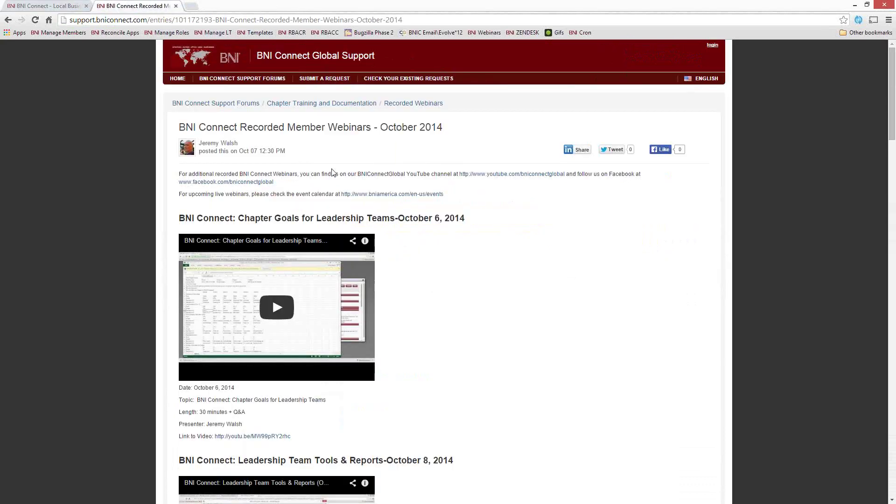
left_click(244, 104)
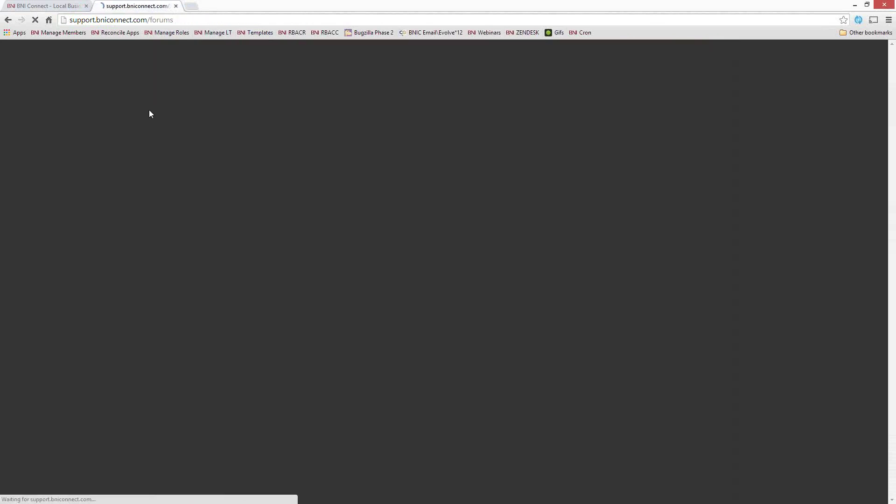
left_click(178, 78)
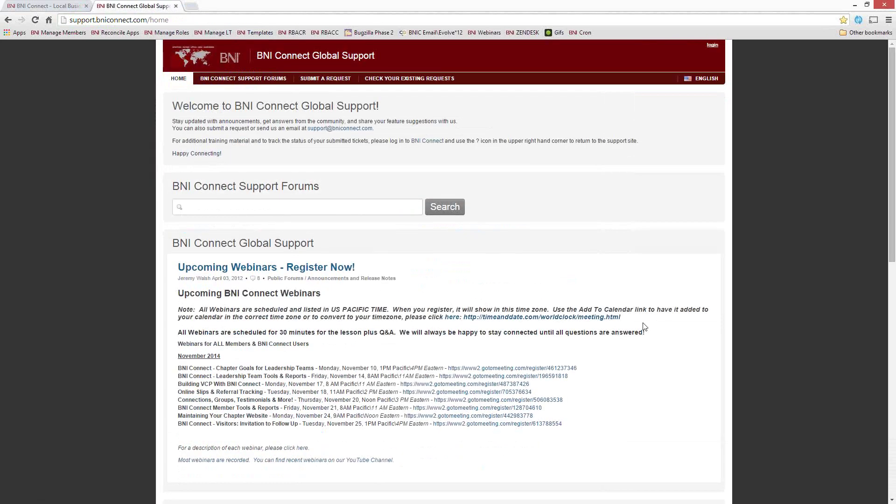
scroll(627, 308, "down", 2)
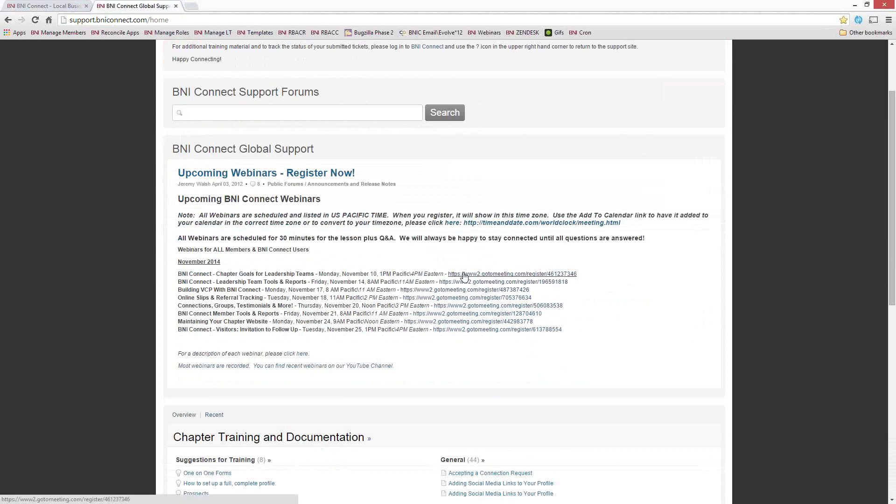
scroll(600, 316, "down", 2)
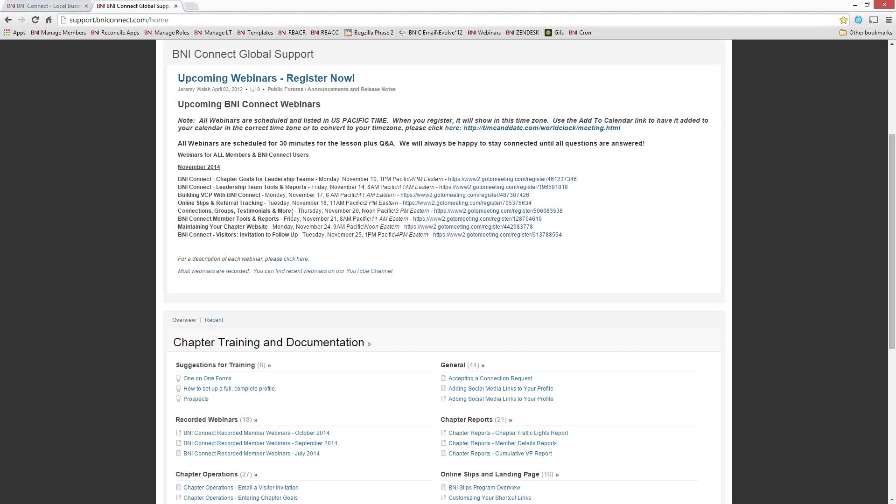
Step: Highlight the dates and Eastern times of the November 20 and November 21 webinars
left_click_drag(298, 211, 365, 207)
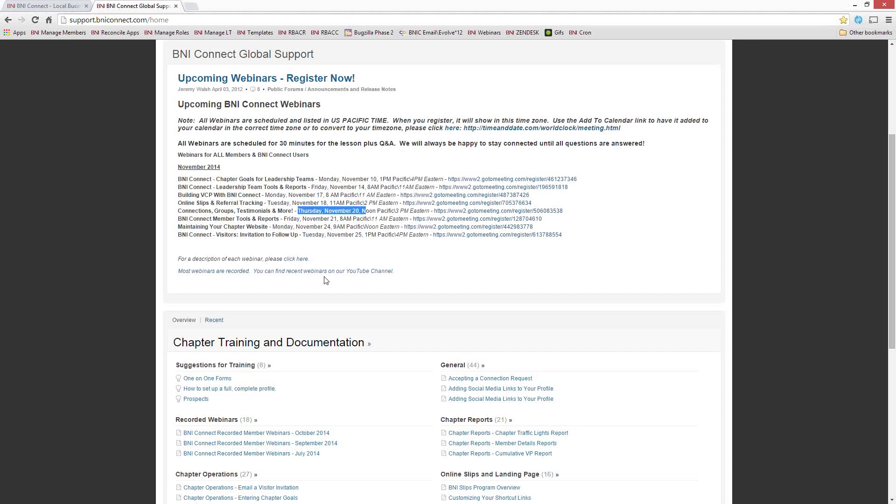
left_click(338, 218)
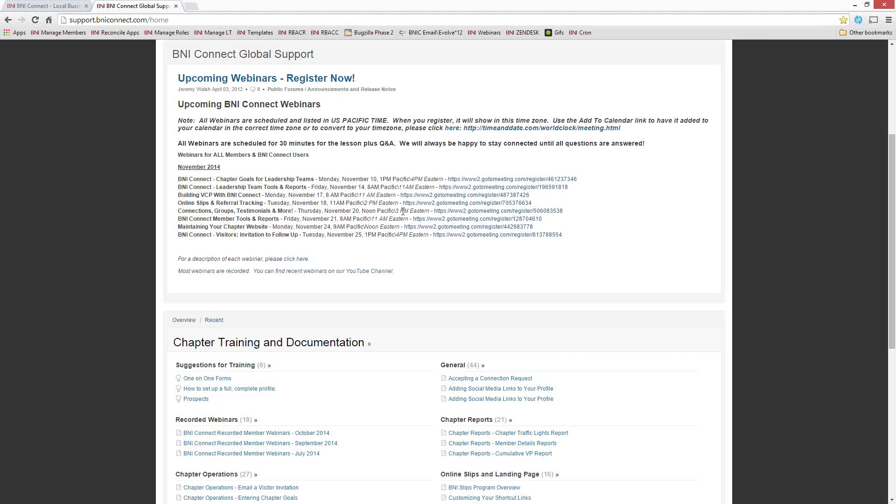
left_click_drag(400, 211, 434, 213)
left_click(316, 220)
double_click(298, 219)
left_click(238, 219)
left_click_drag(370, 220, 403, 219)
scroll(265, 255, "up", 2)
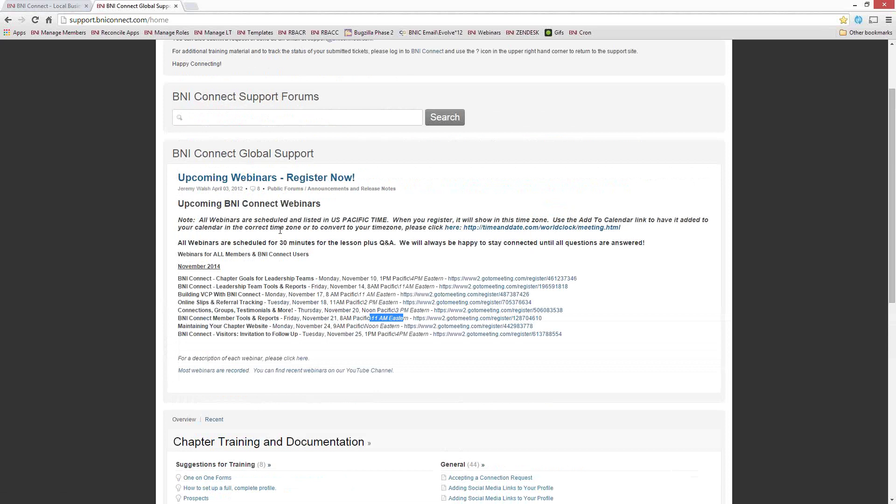
scroll(306, 209, "up", 2)
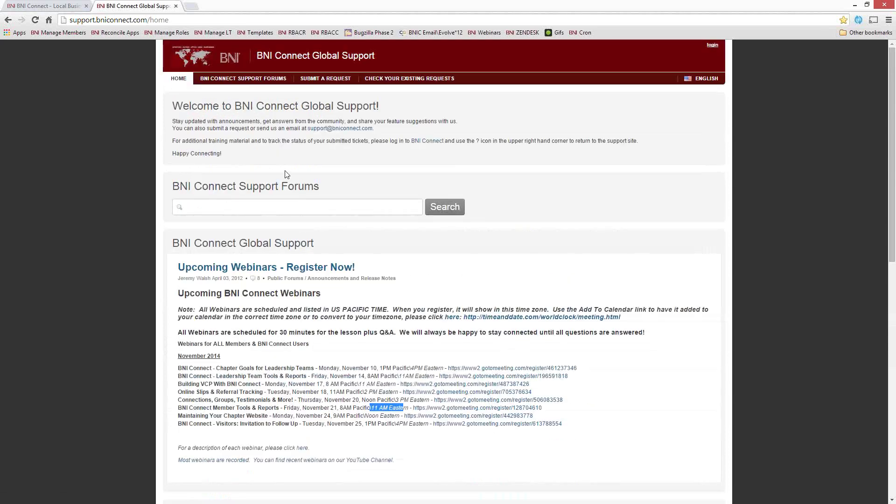